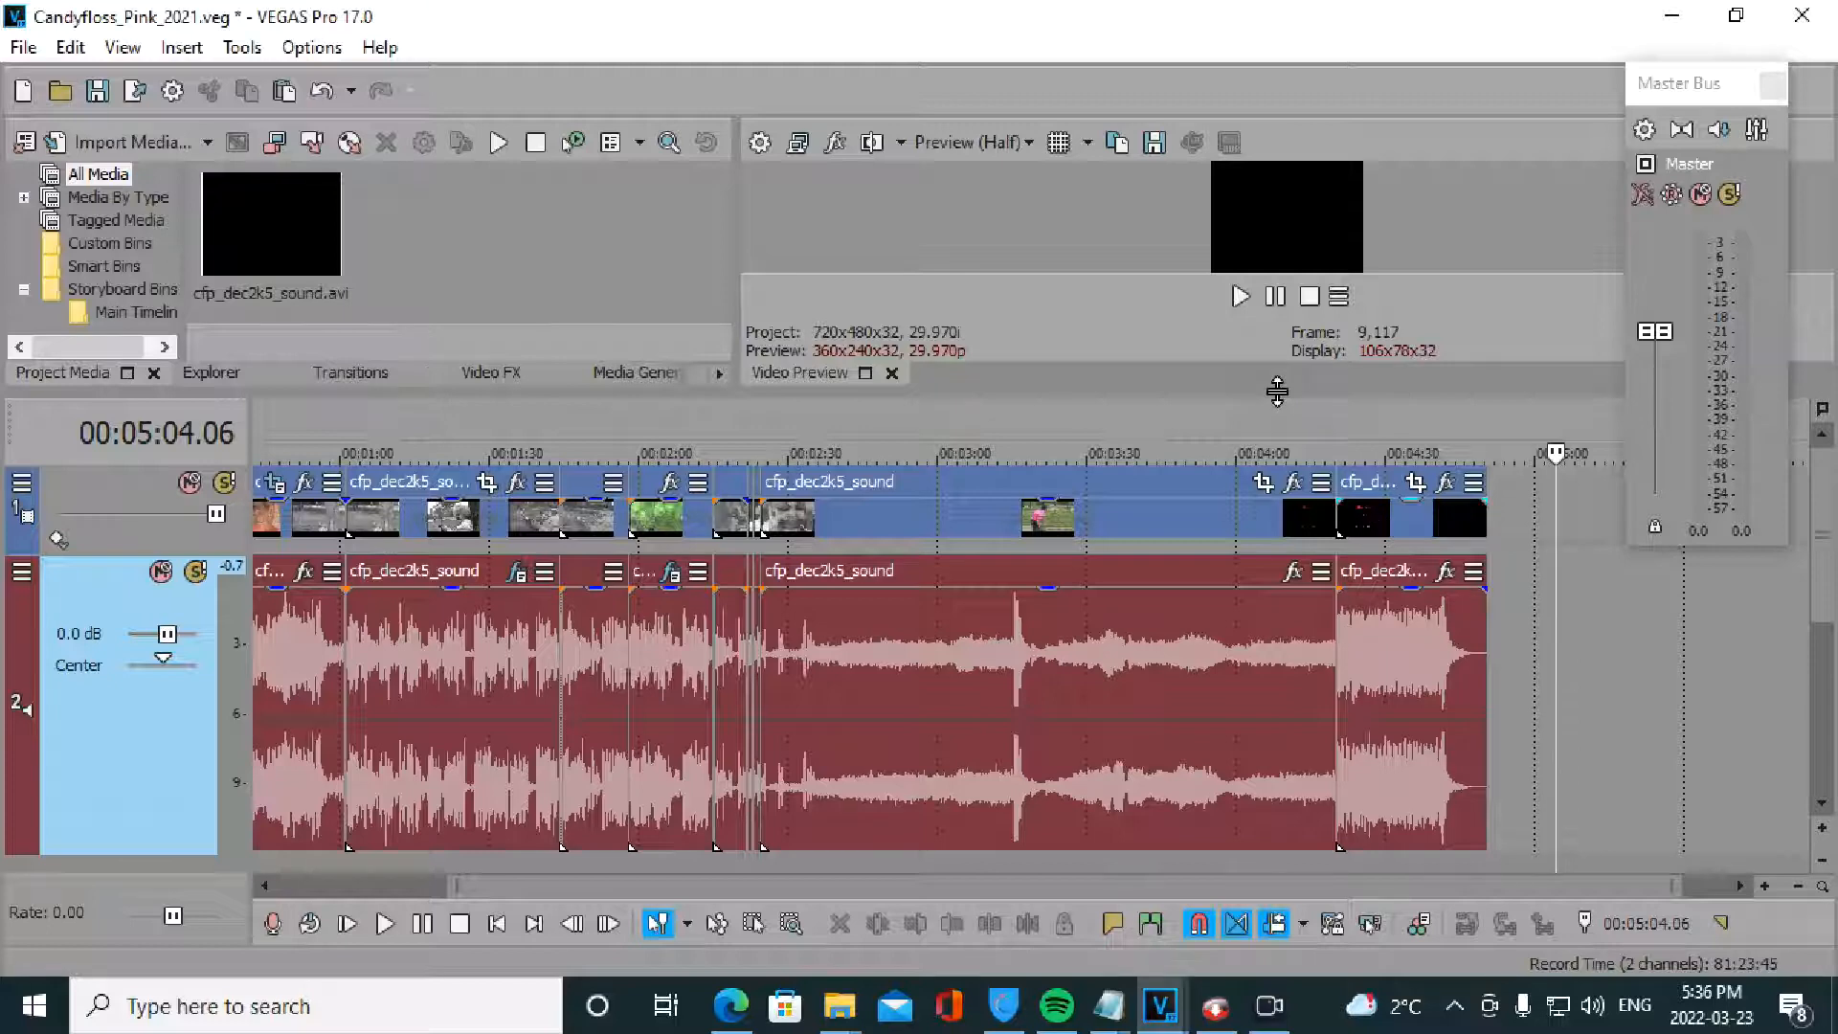
- Enlarge the timeline area and make the audio track taller, leaving track volume at 0.0 dB
drag(1277, 390, 1275, 365)
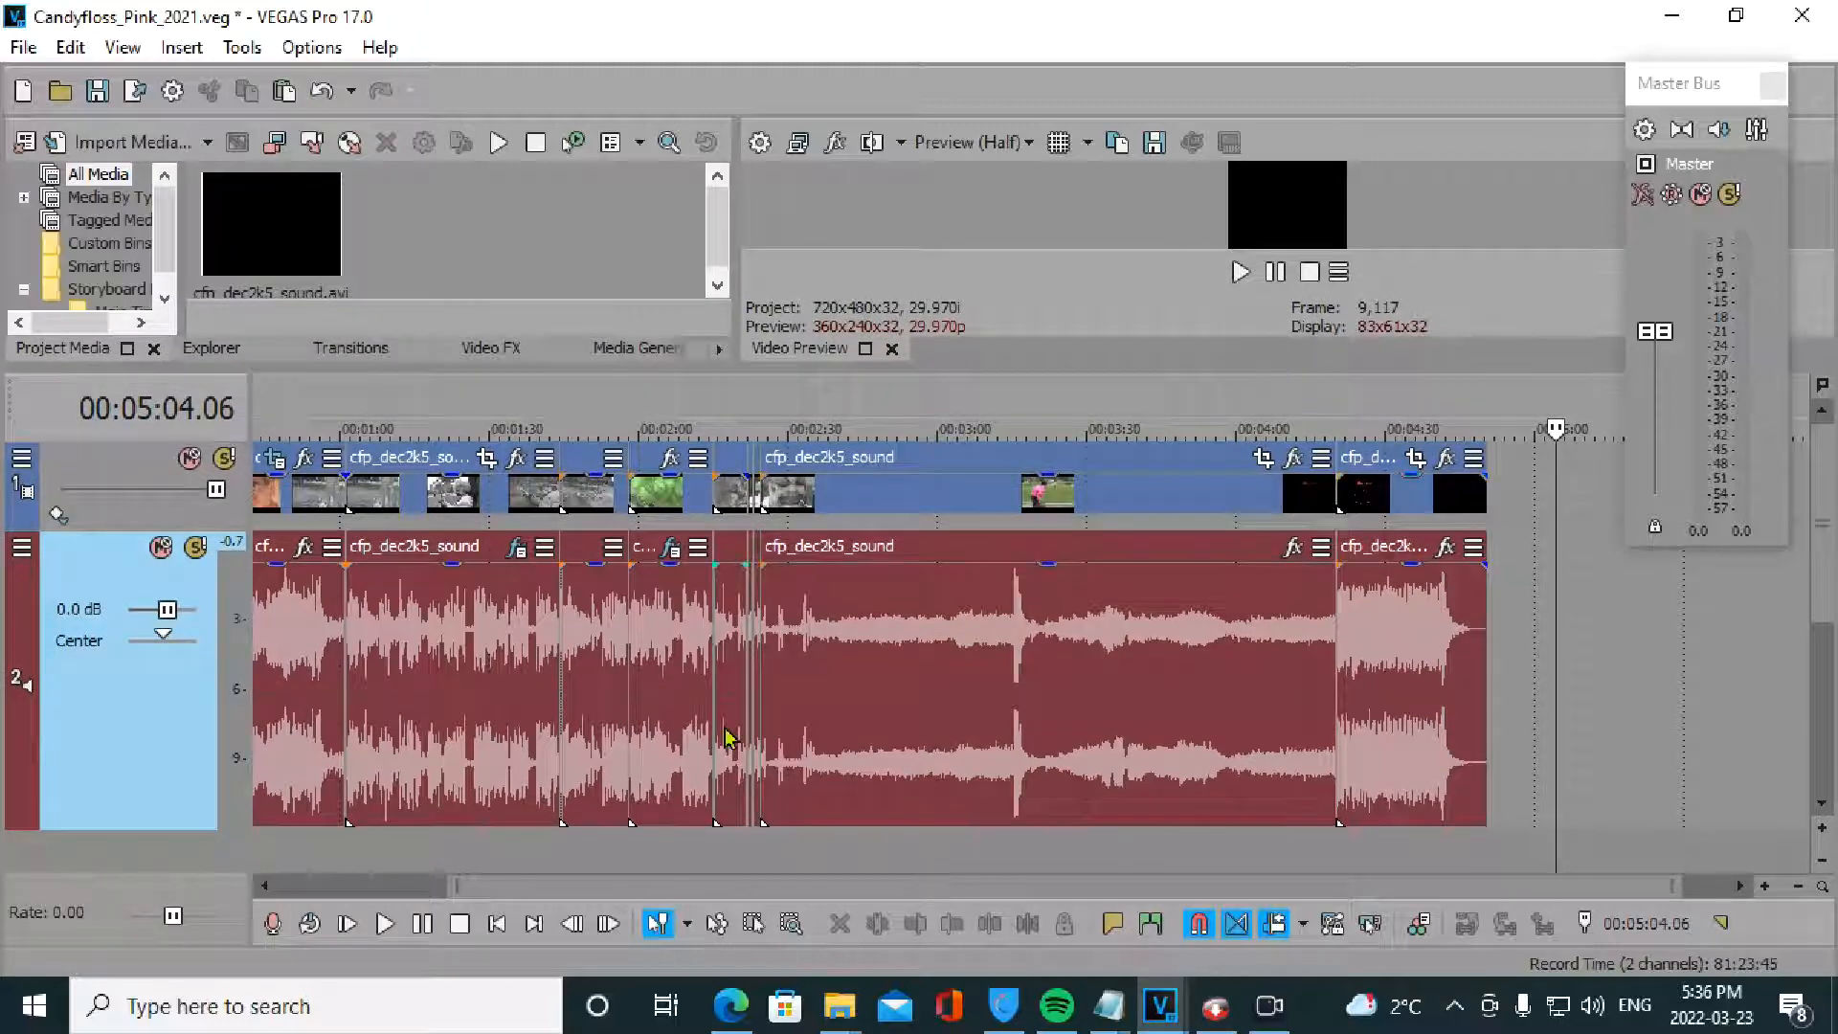
drag(155, 830, 157, 849)
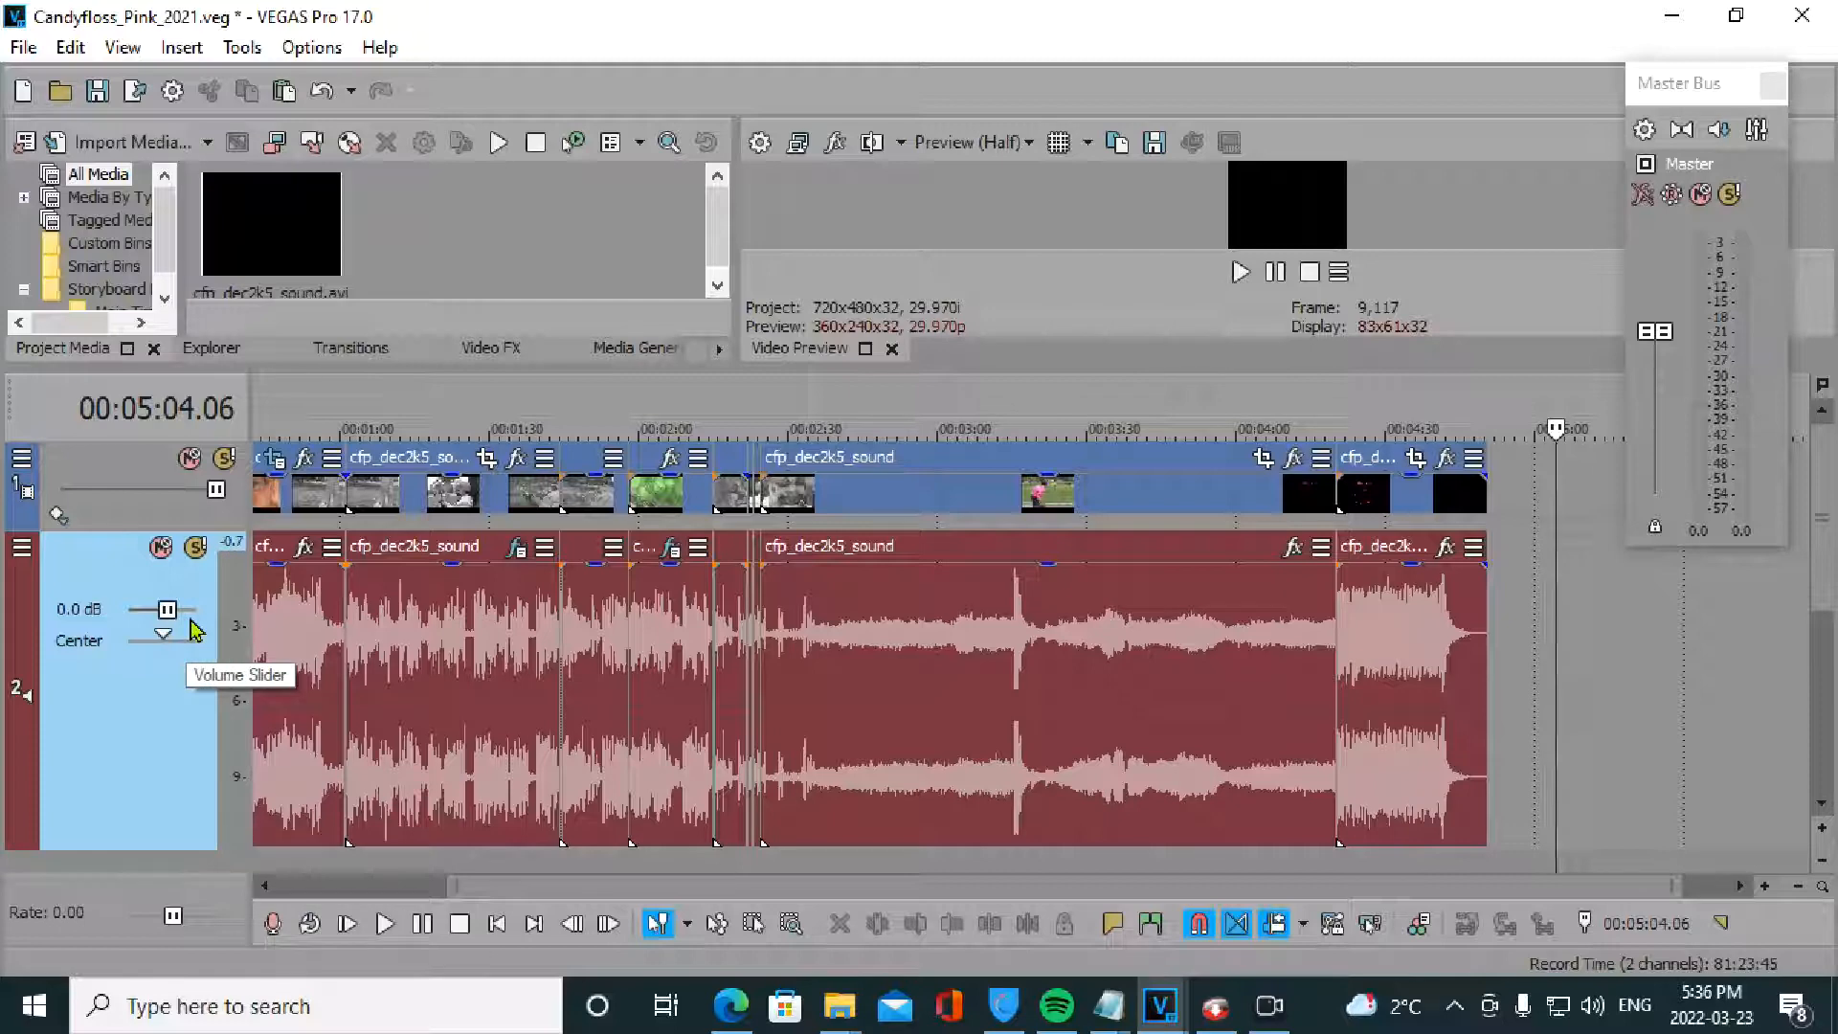
scroll(192, 620, up, 3)
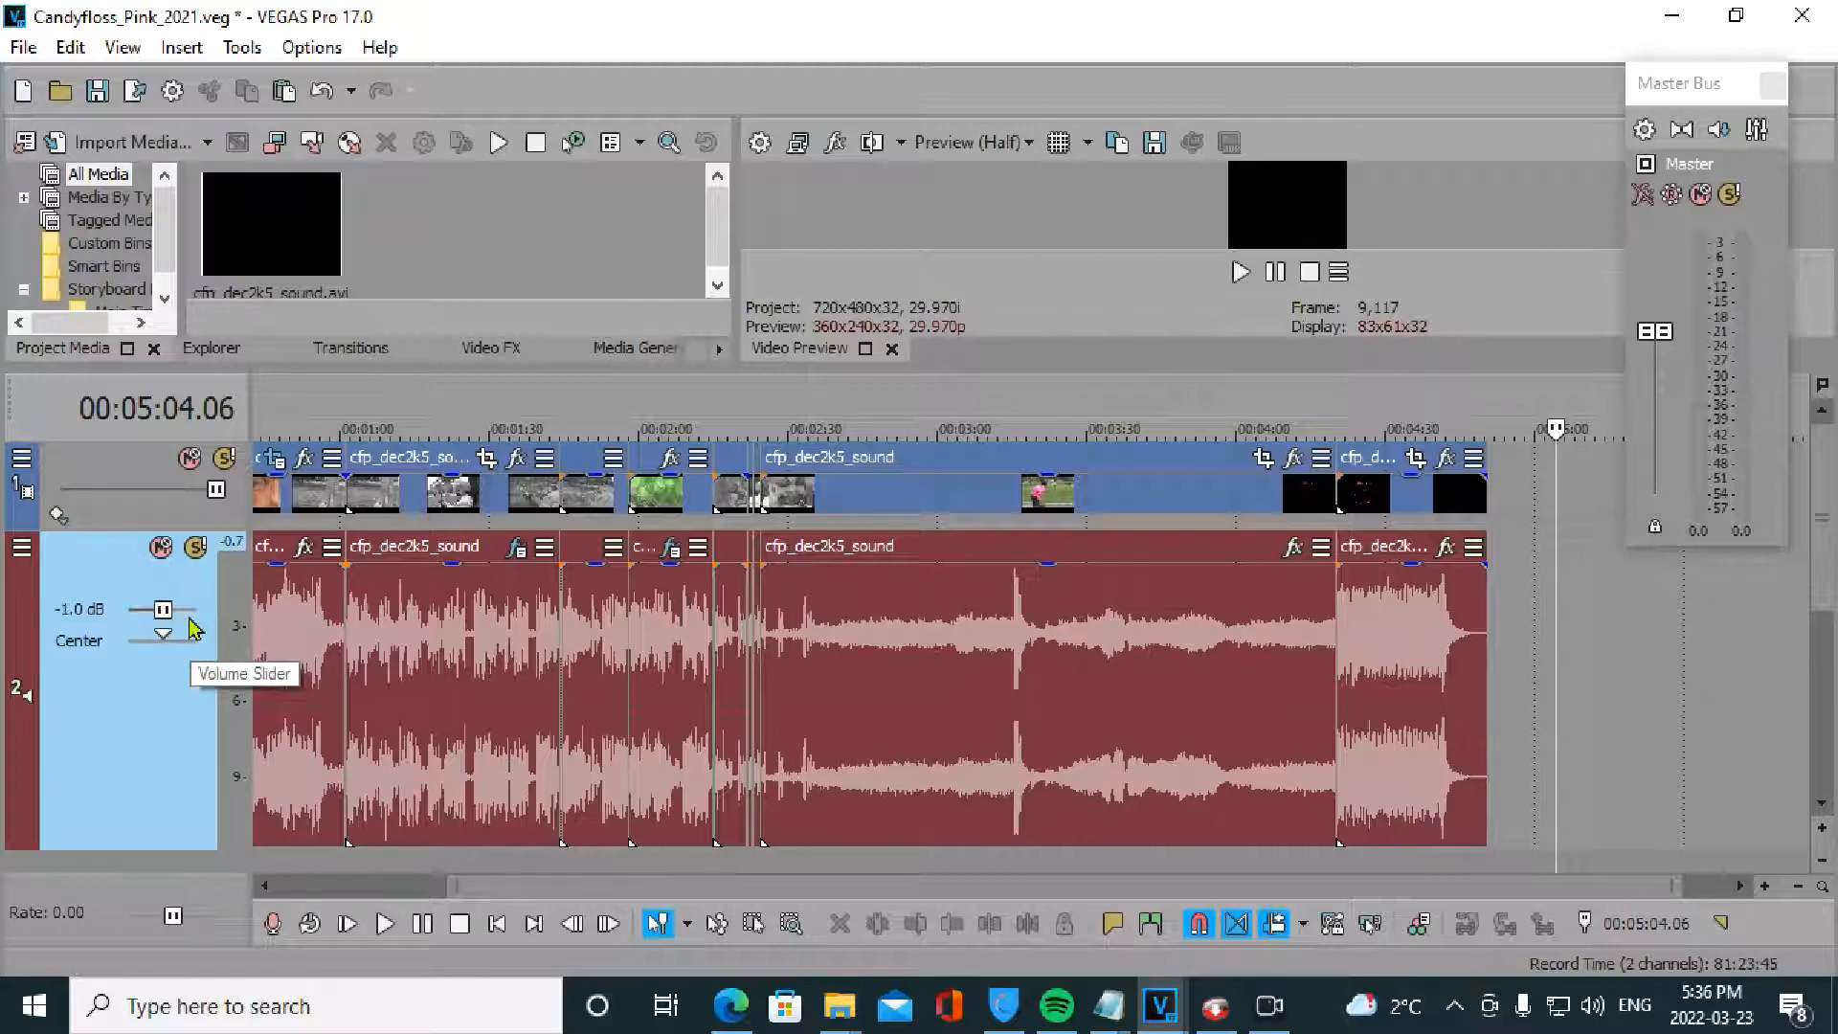
scroll(194, 628, down, 2)
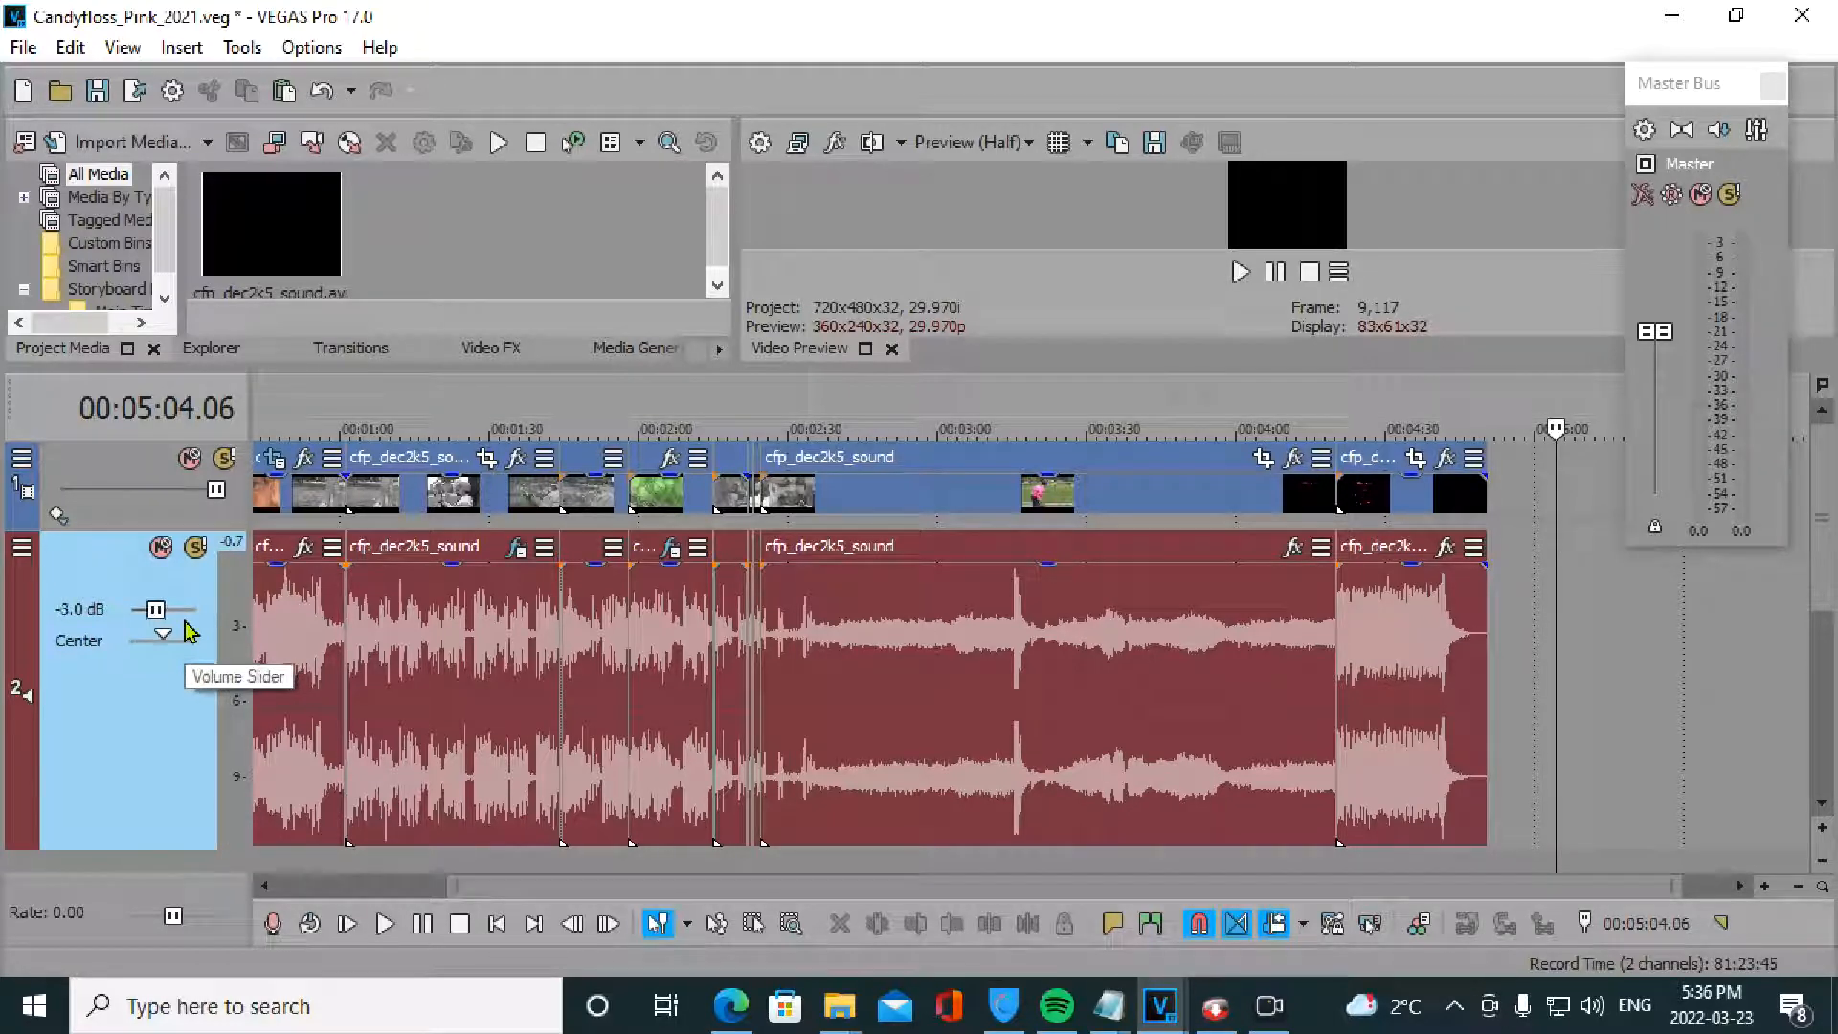
scroll(190, 633, up, 3)
scroll(185, 632, down, 1)
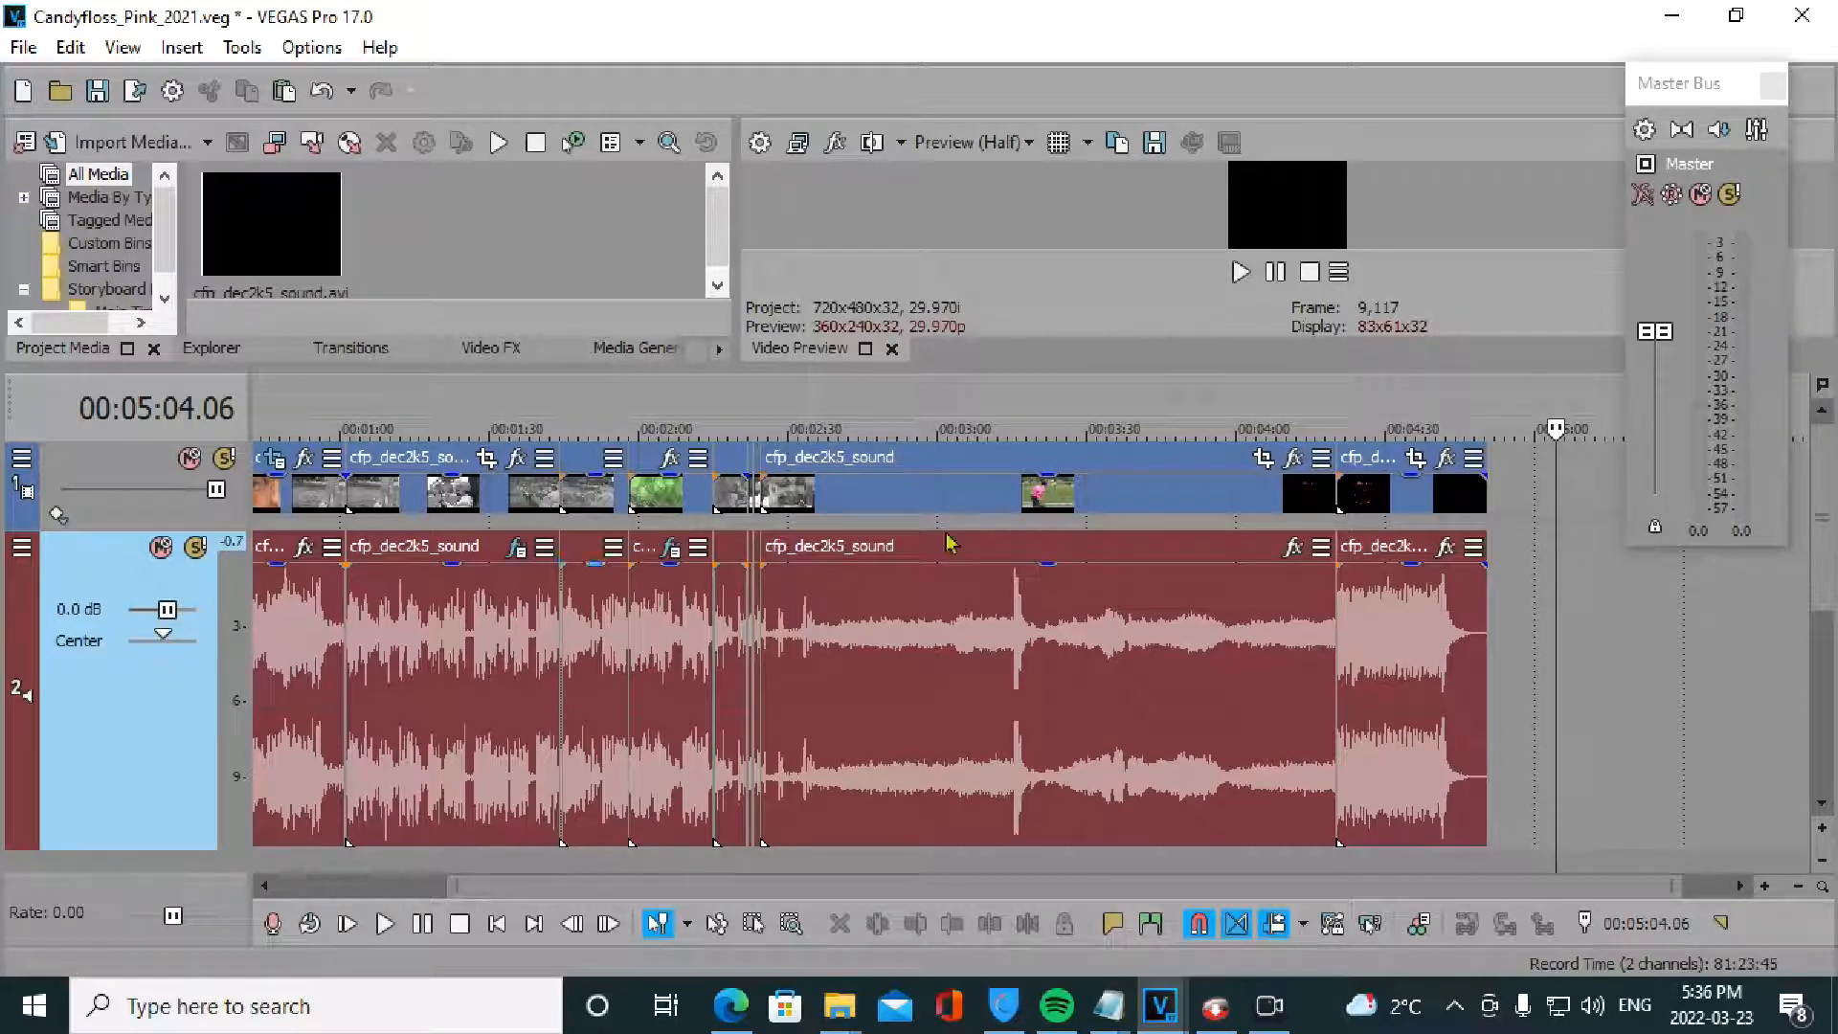
drag(1364, 474, 1402, 471)
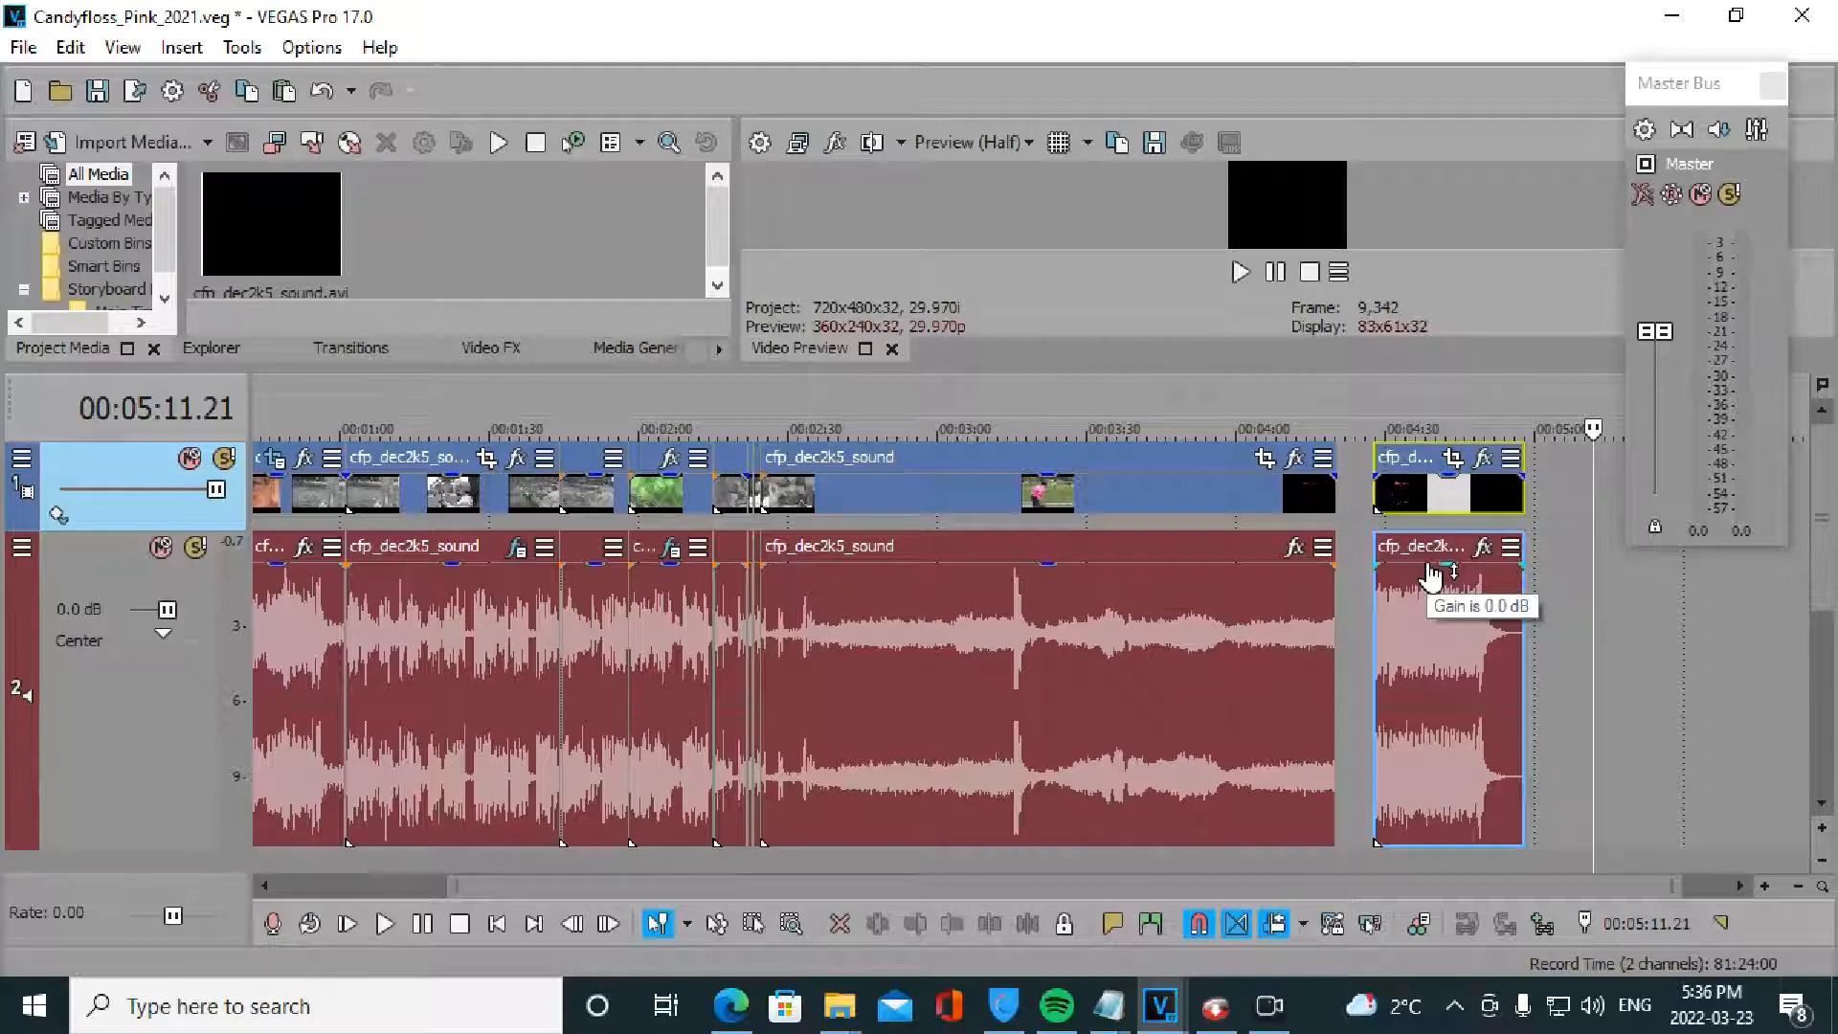
mouse_move(1431, 577)
mouse_down()
mouse_move(1441, 739)
mouse_move(1439, 554)
mouse_up()
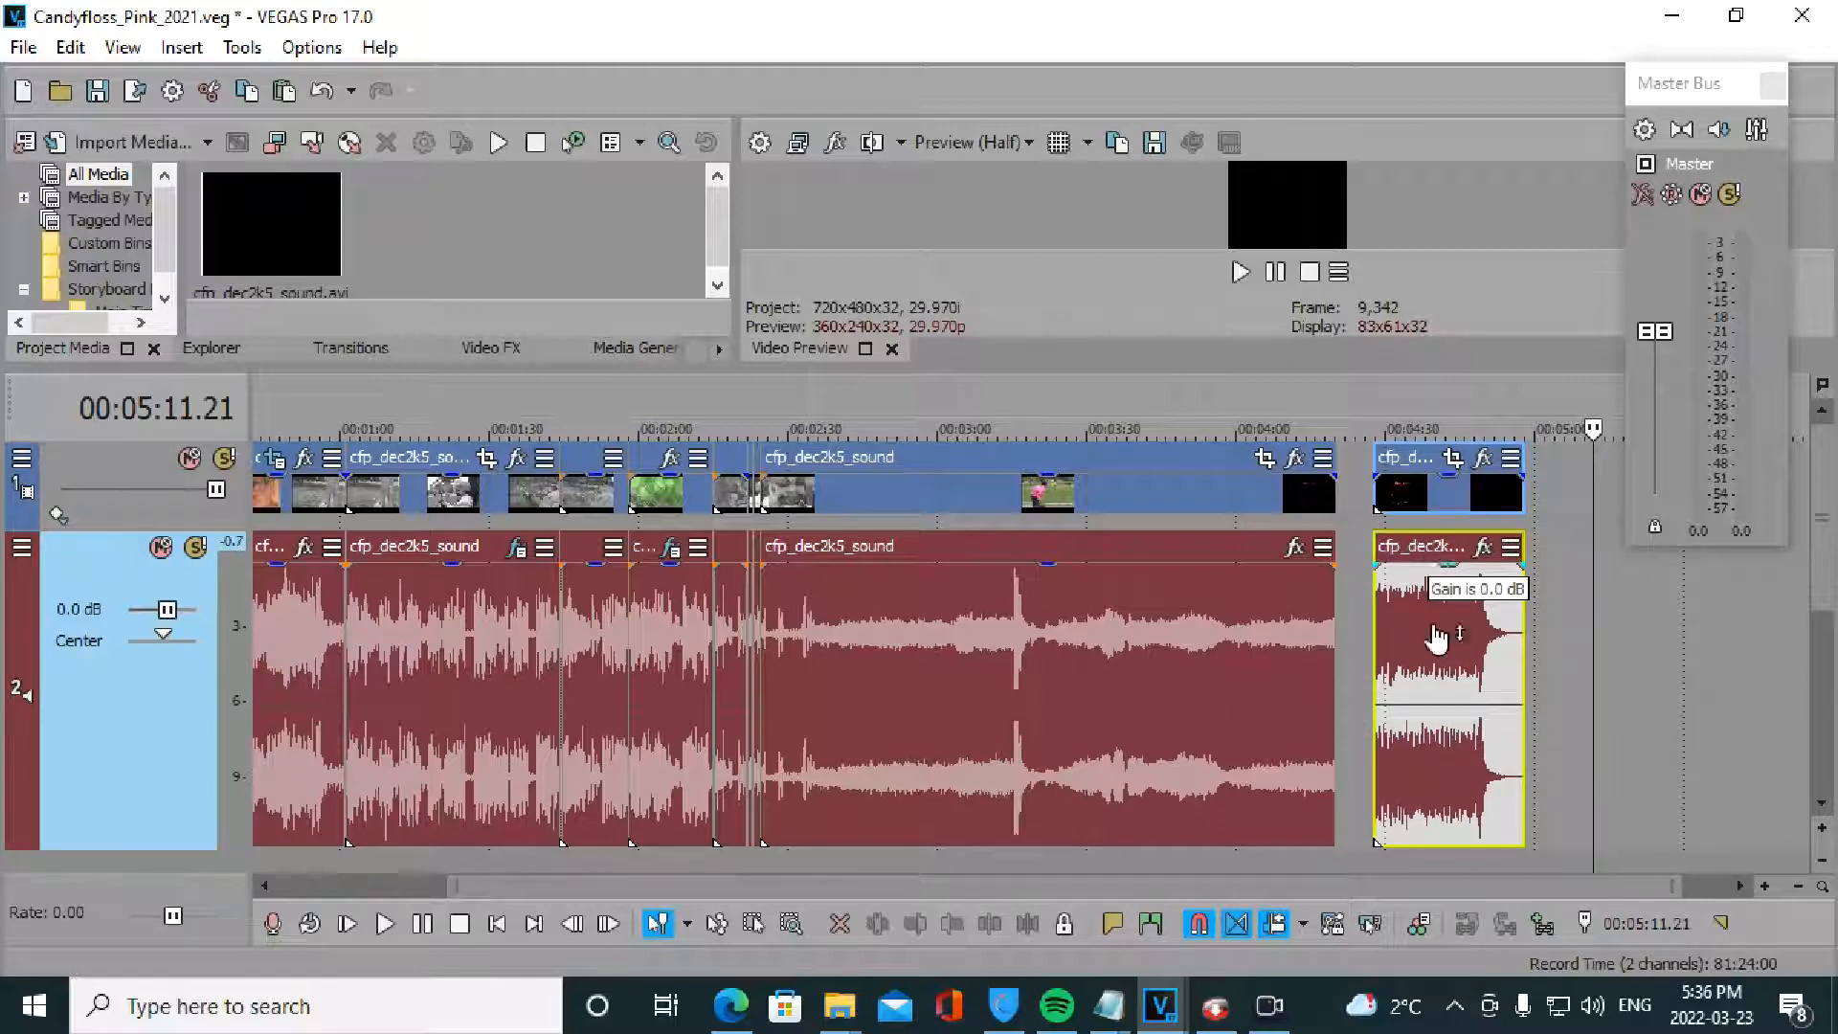
drag(1436, 629, 1371, 467)
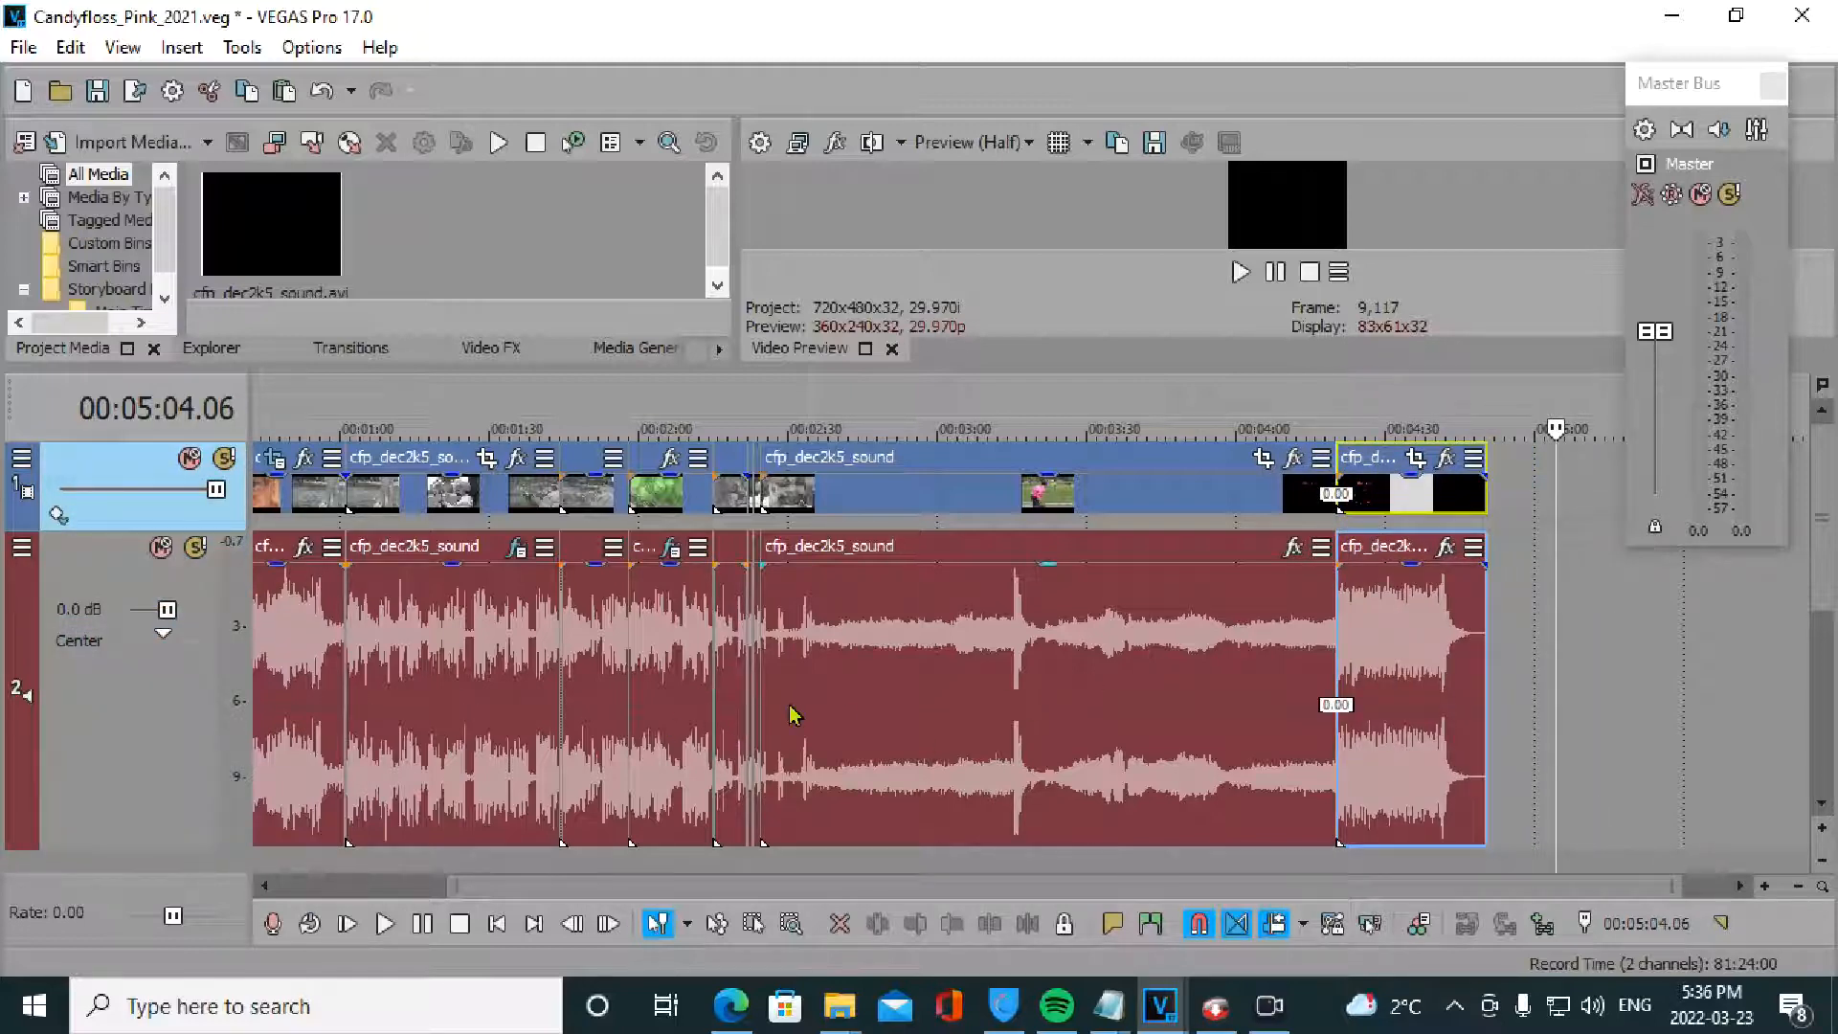
- Select the audio event starting near 2:24 and play it to locate the spike
click(791, 713)
scroll(958, 709, up, 5)
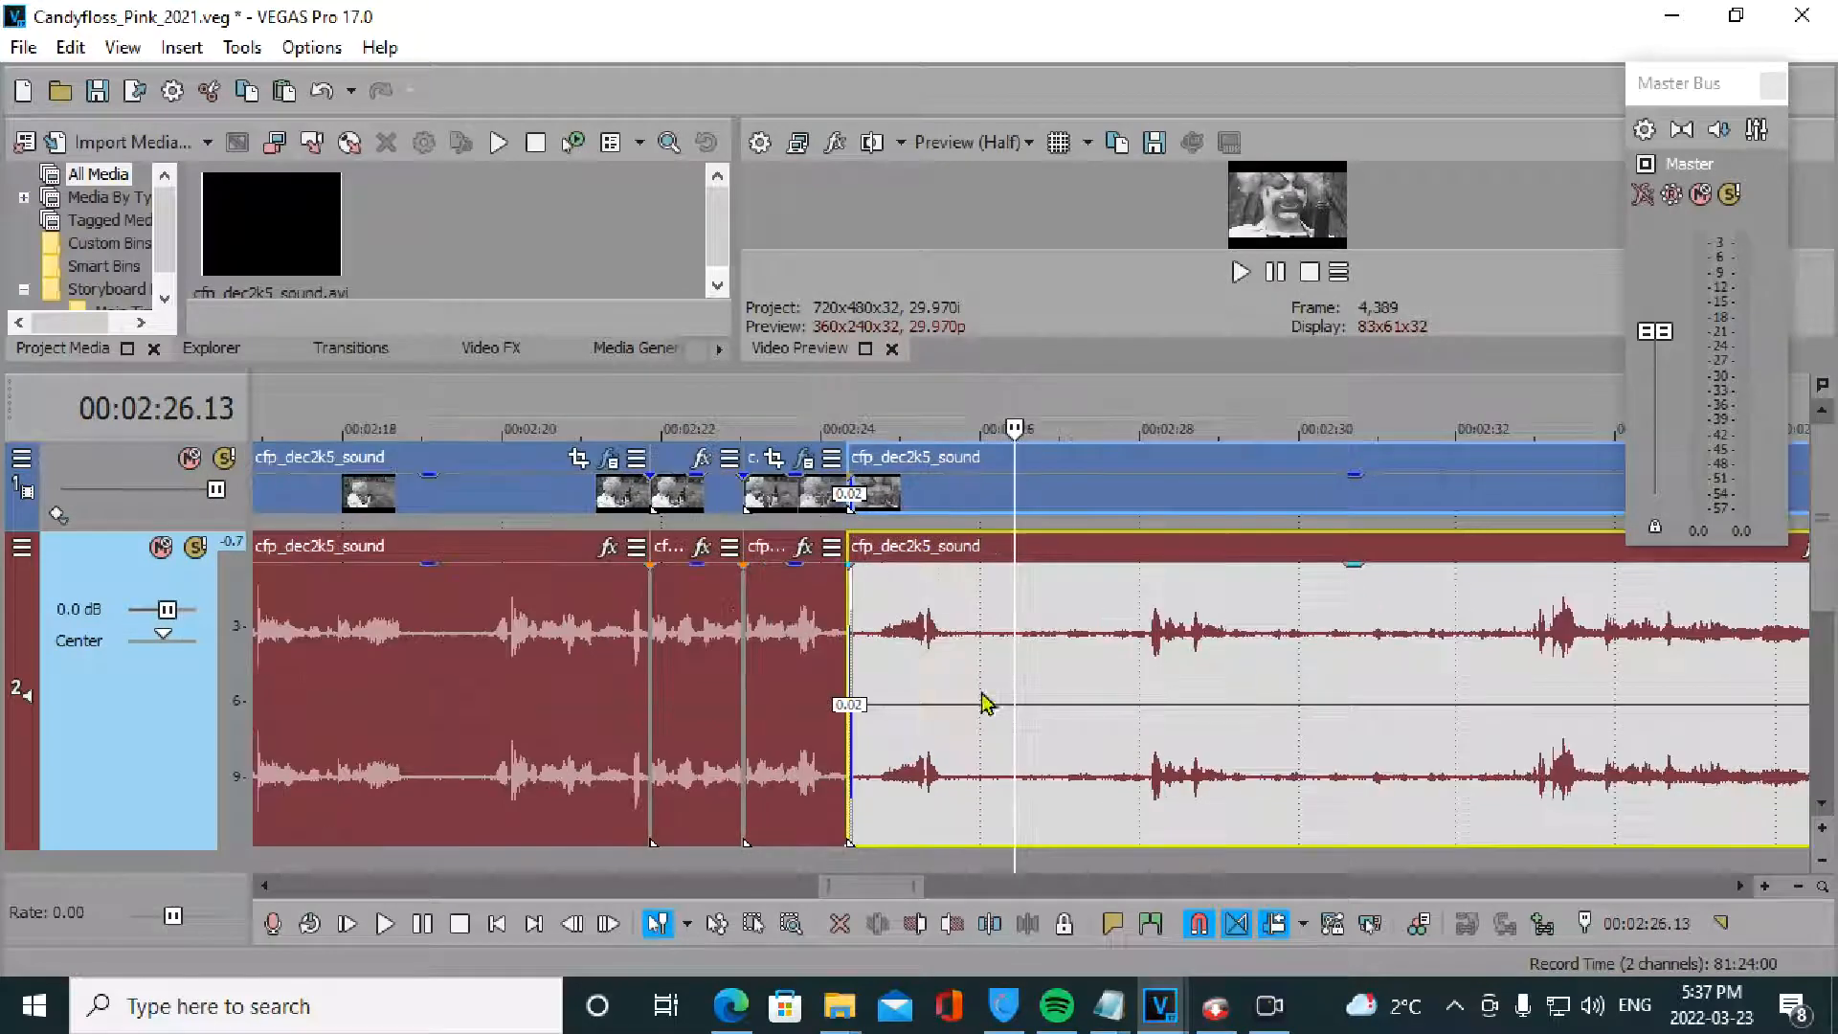
key(space)
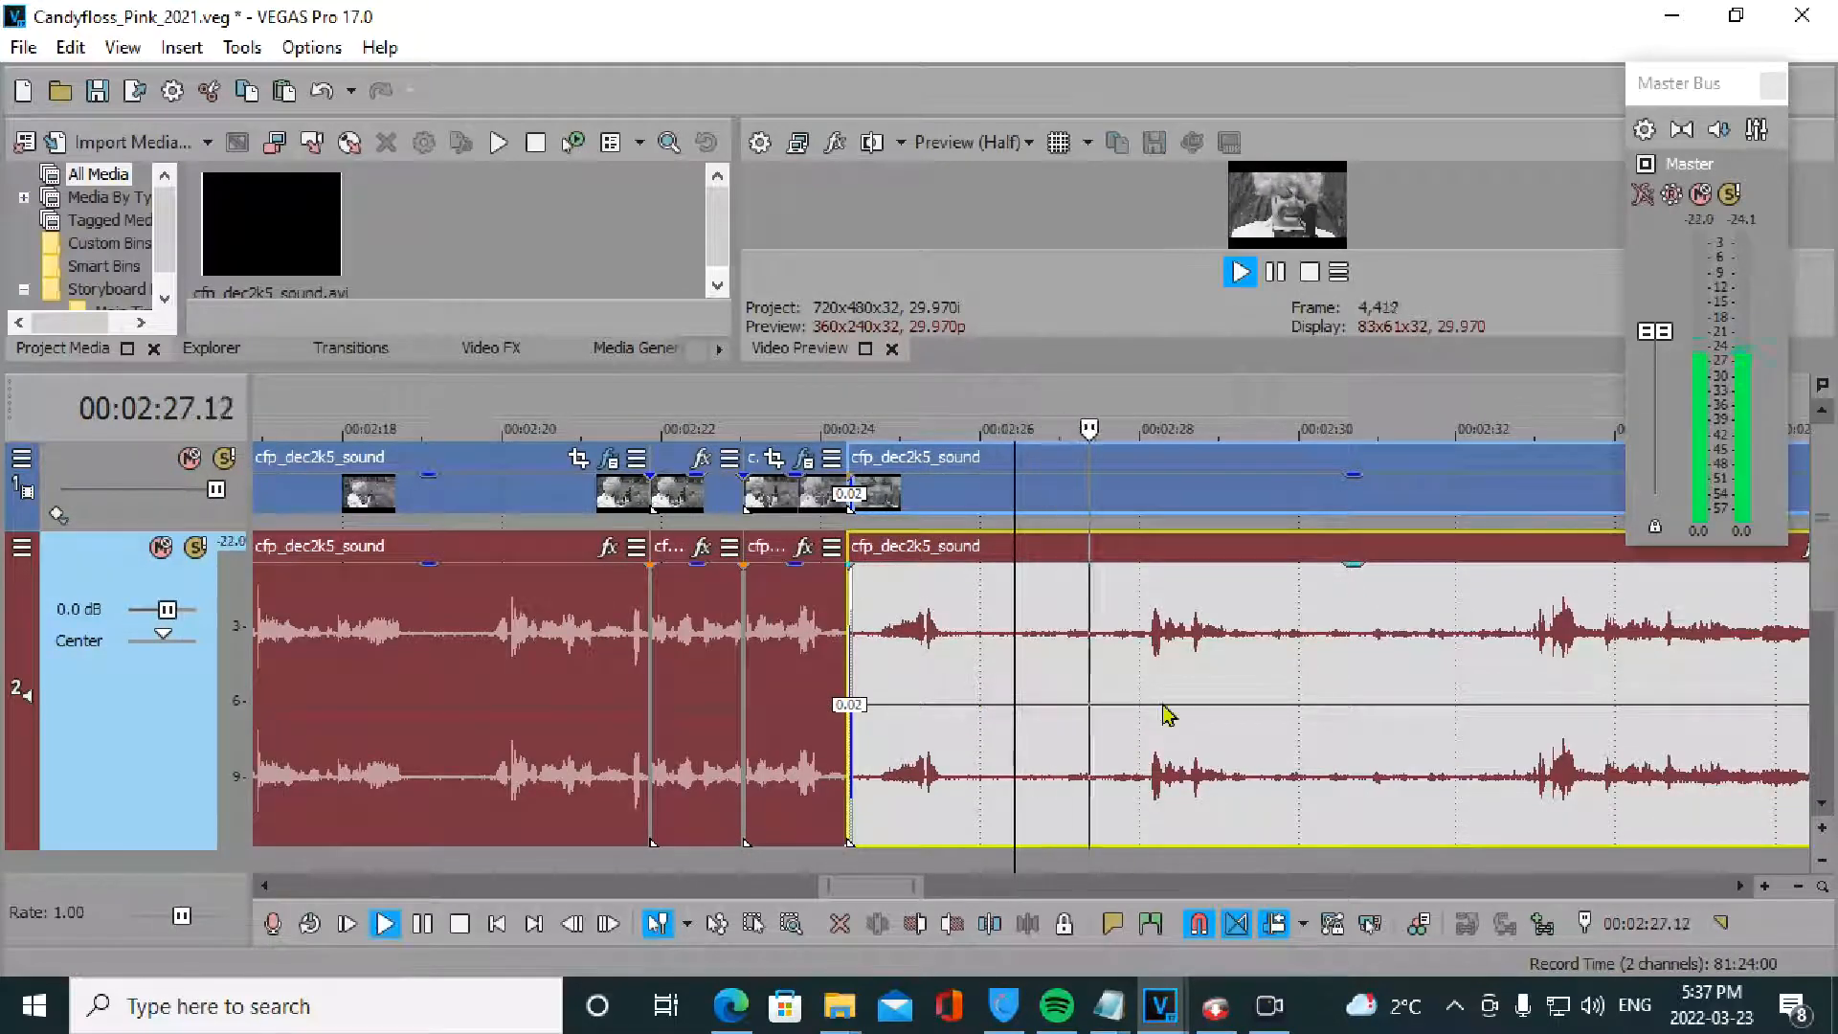
key(space)
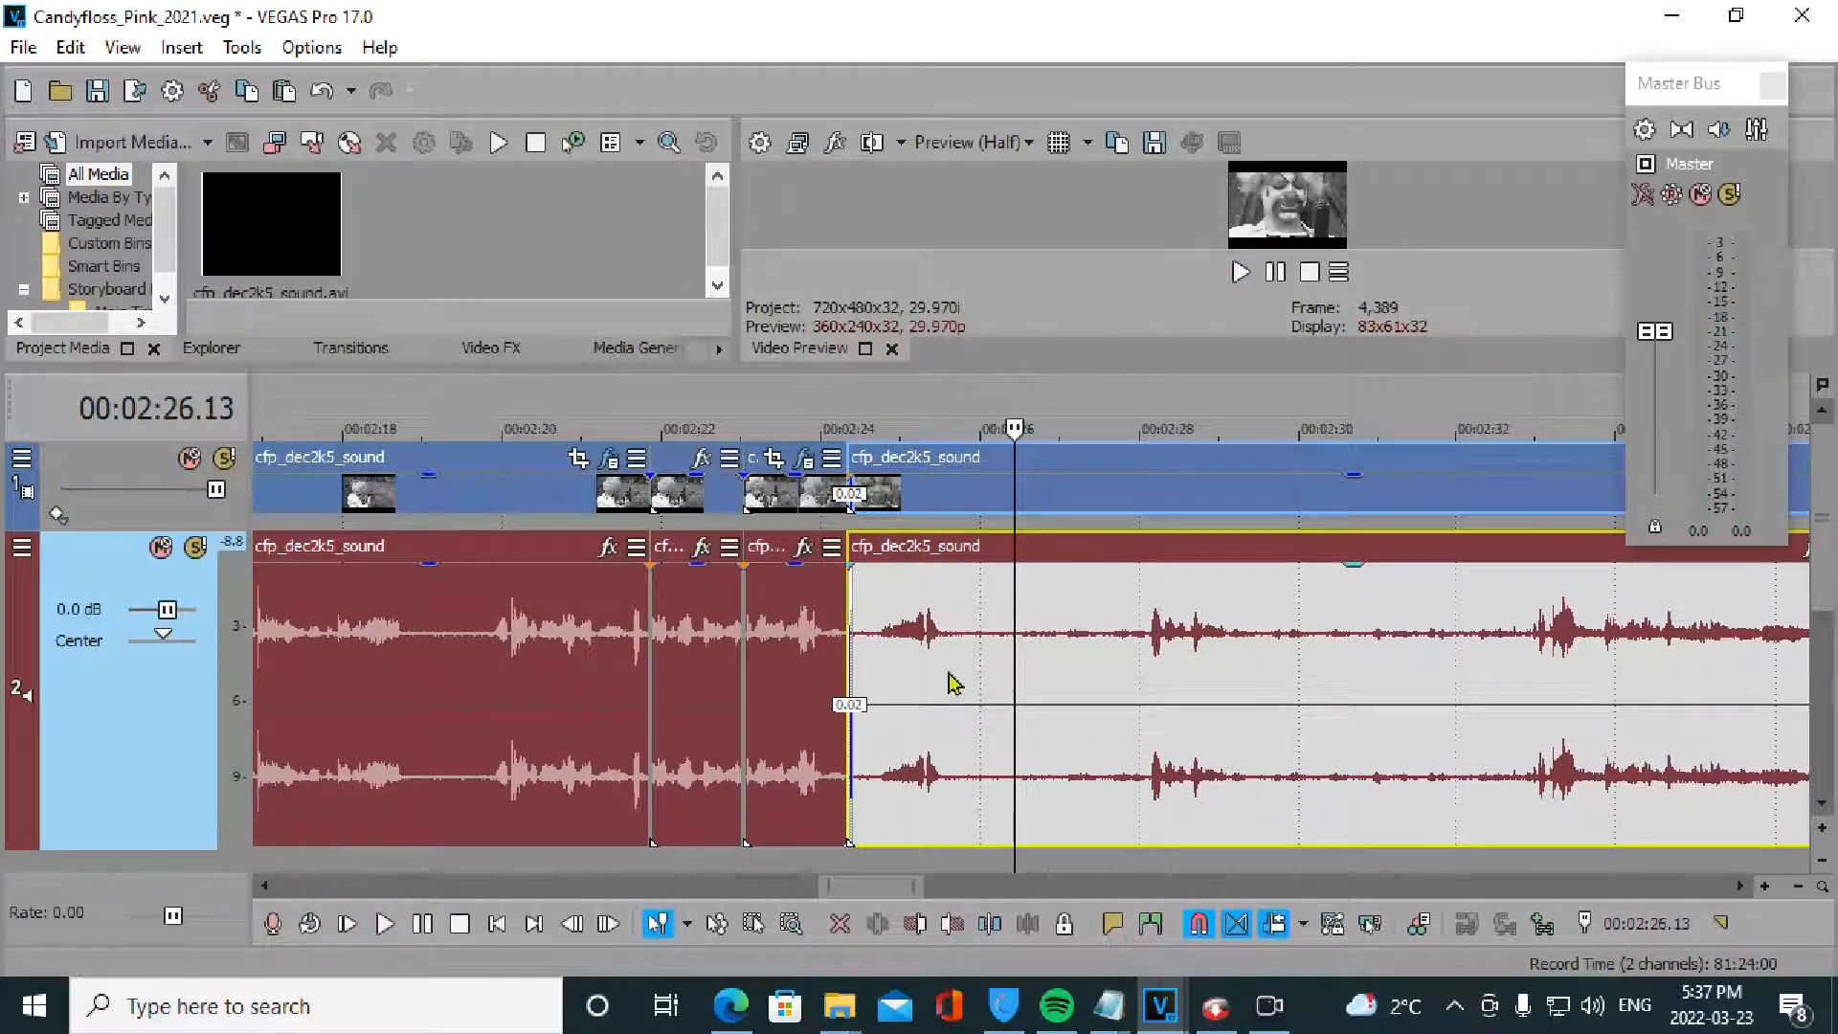
- Split the events at 2:25.16 and 2:27.29, then play the short spike event
click(945, 681)
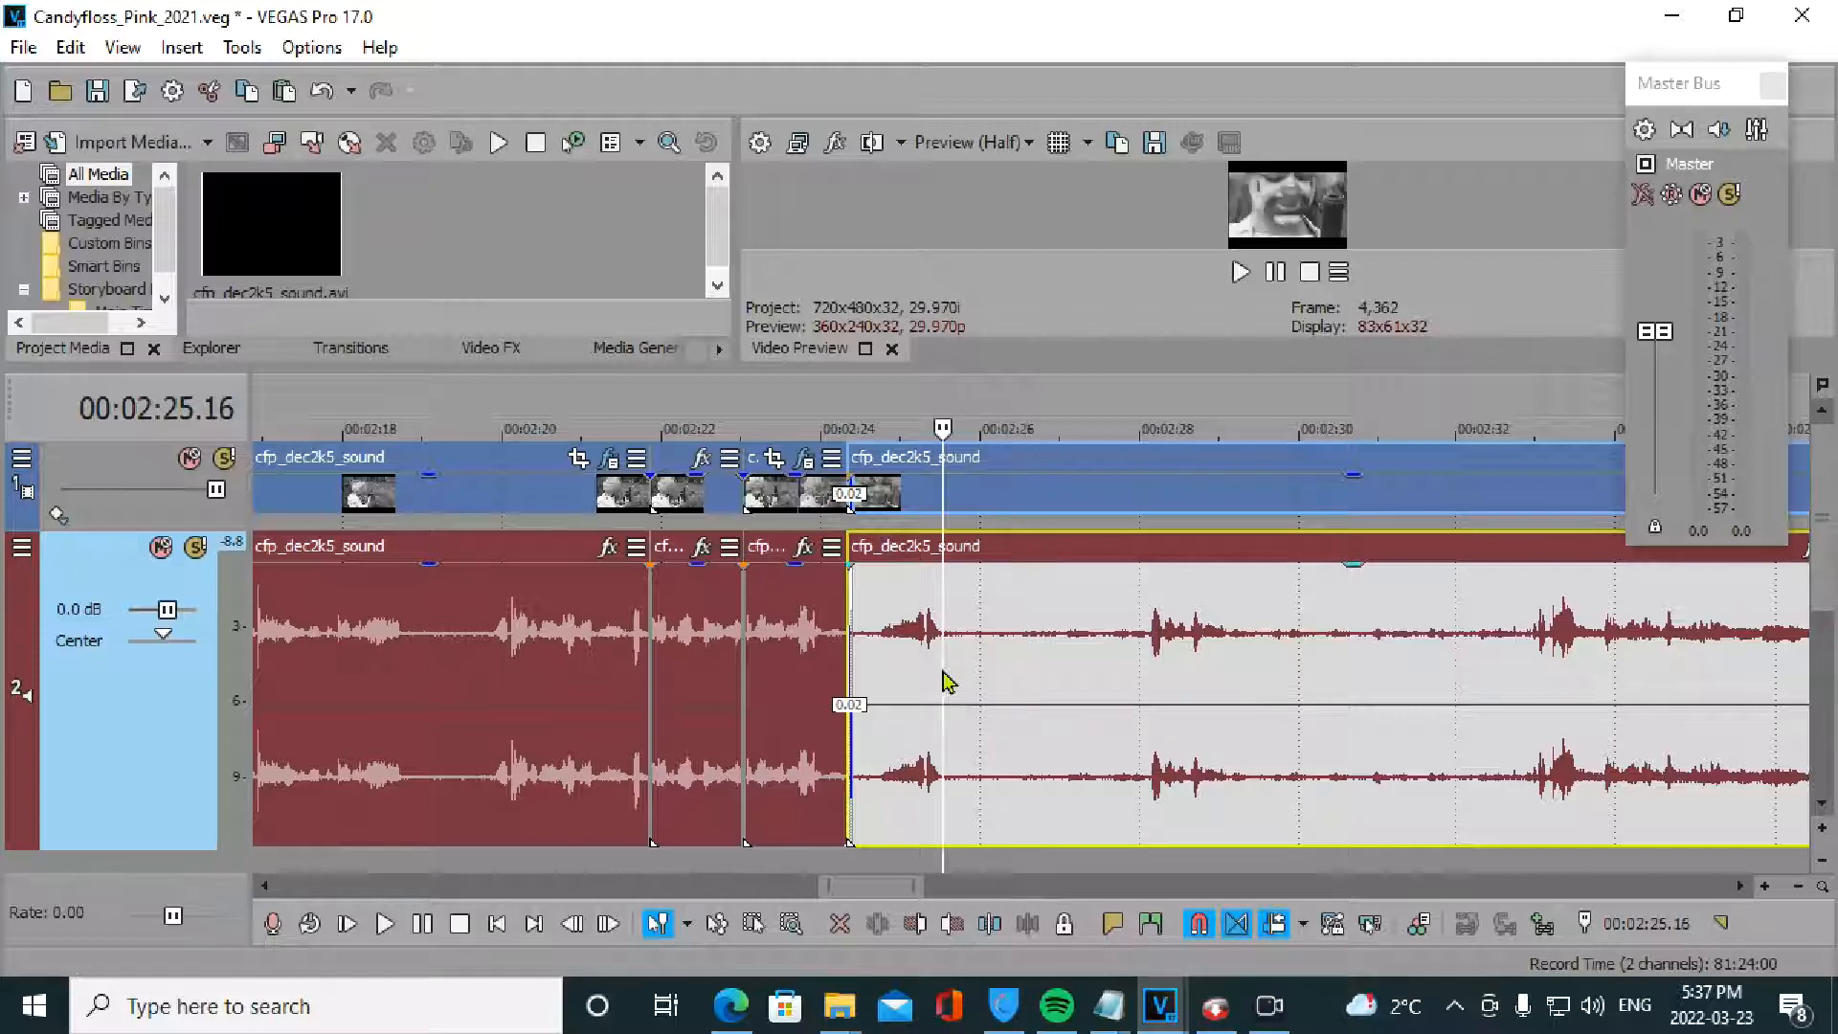
key(s)
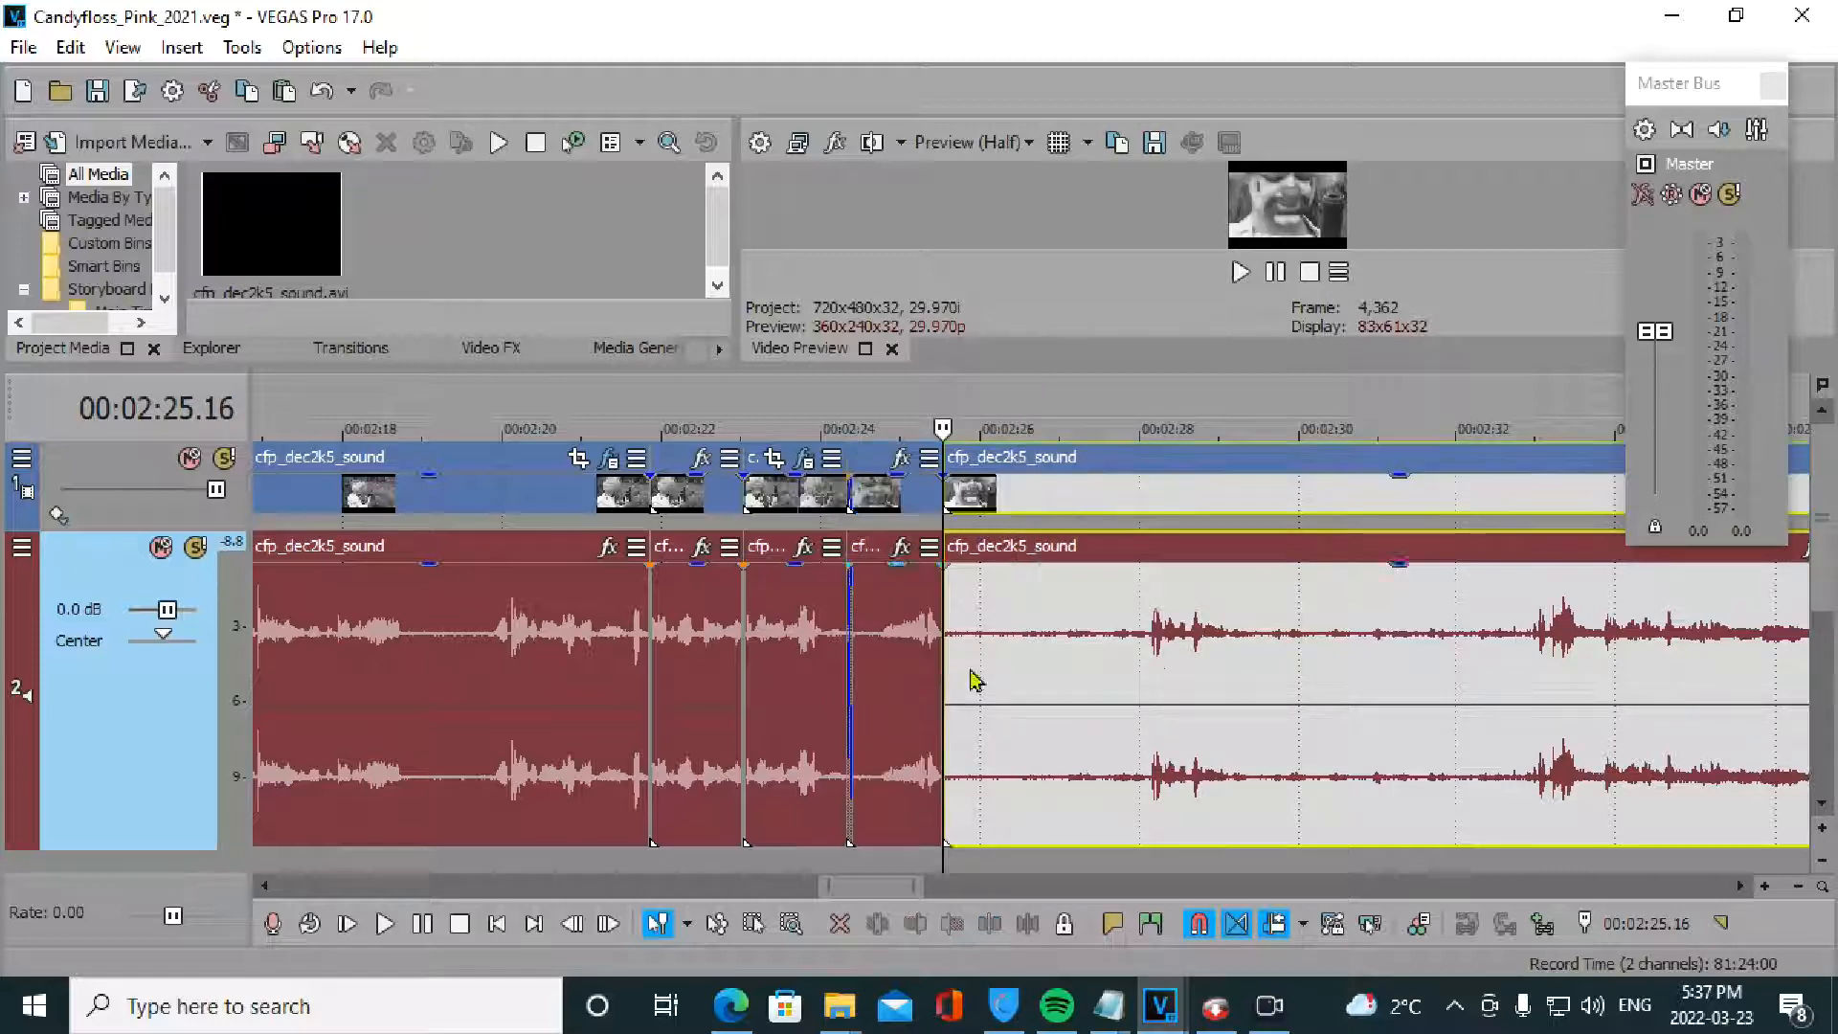
click(1139, 681)
key(s)
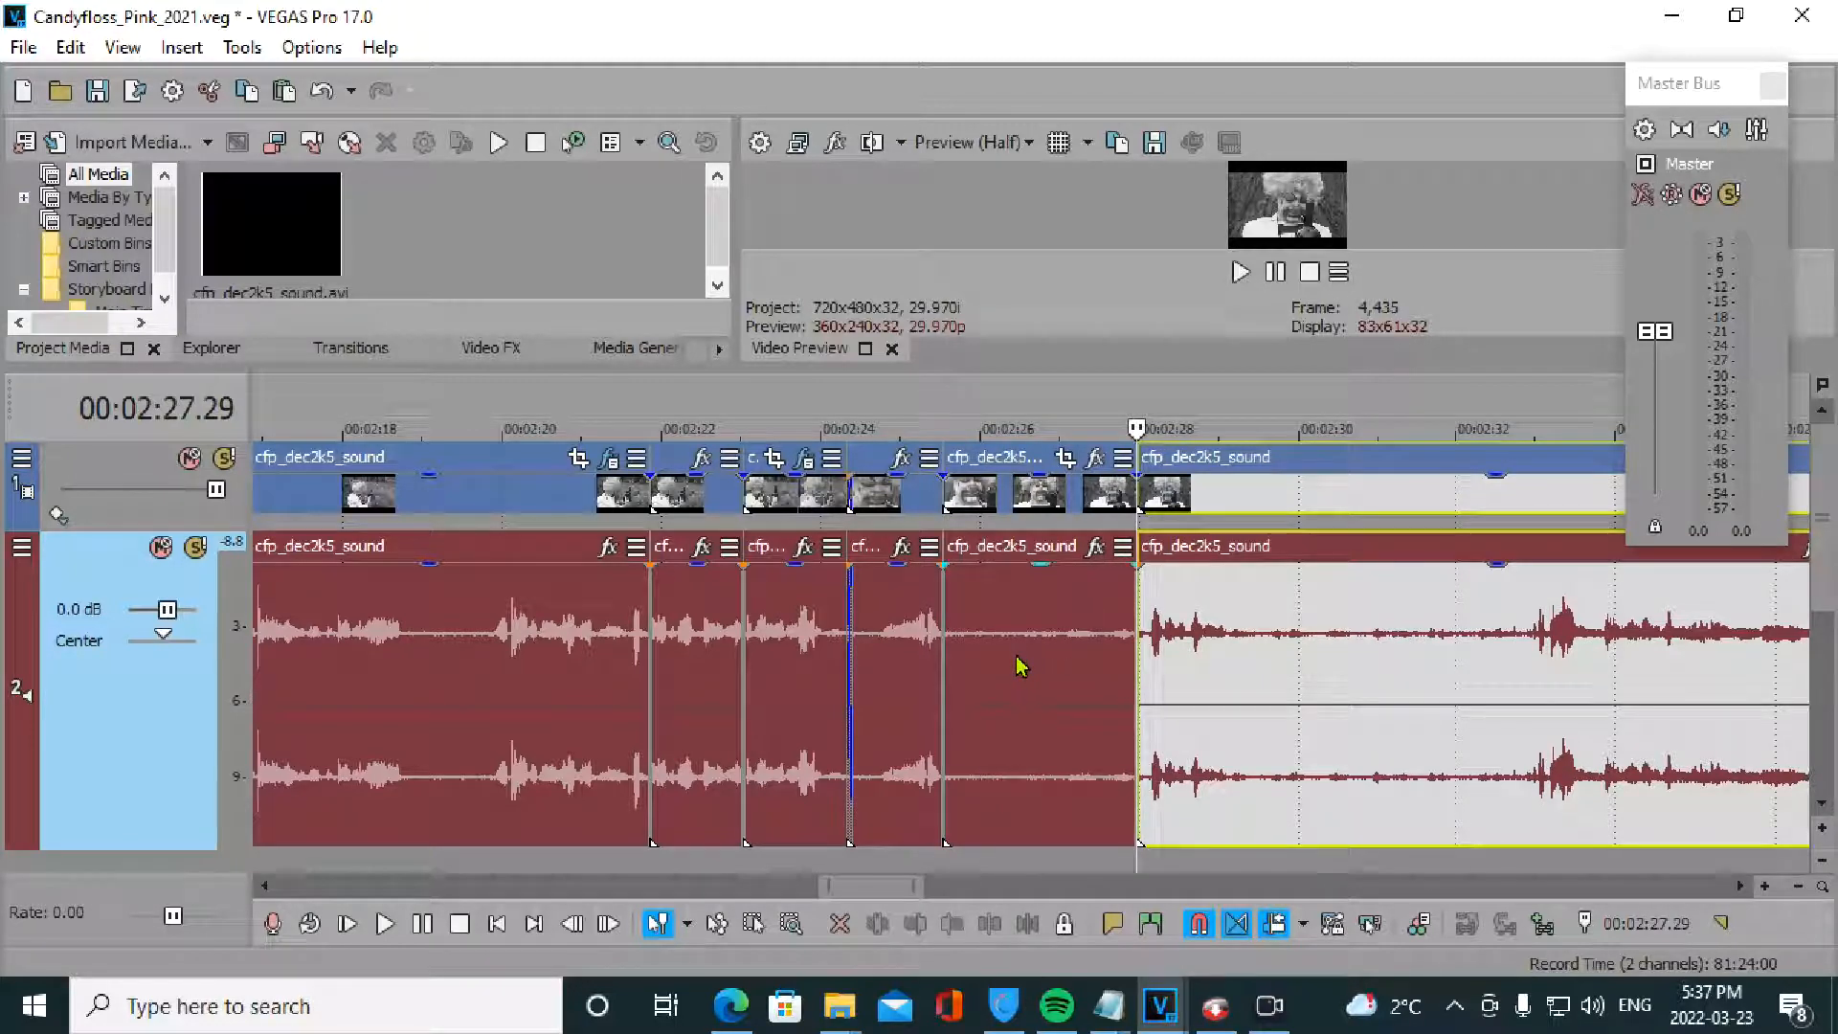
click(898, 677)
key(space)
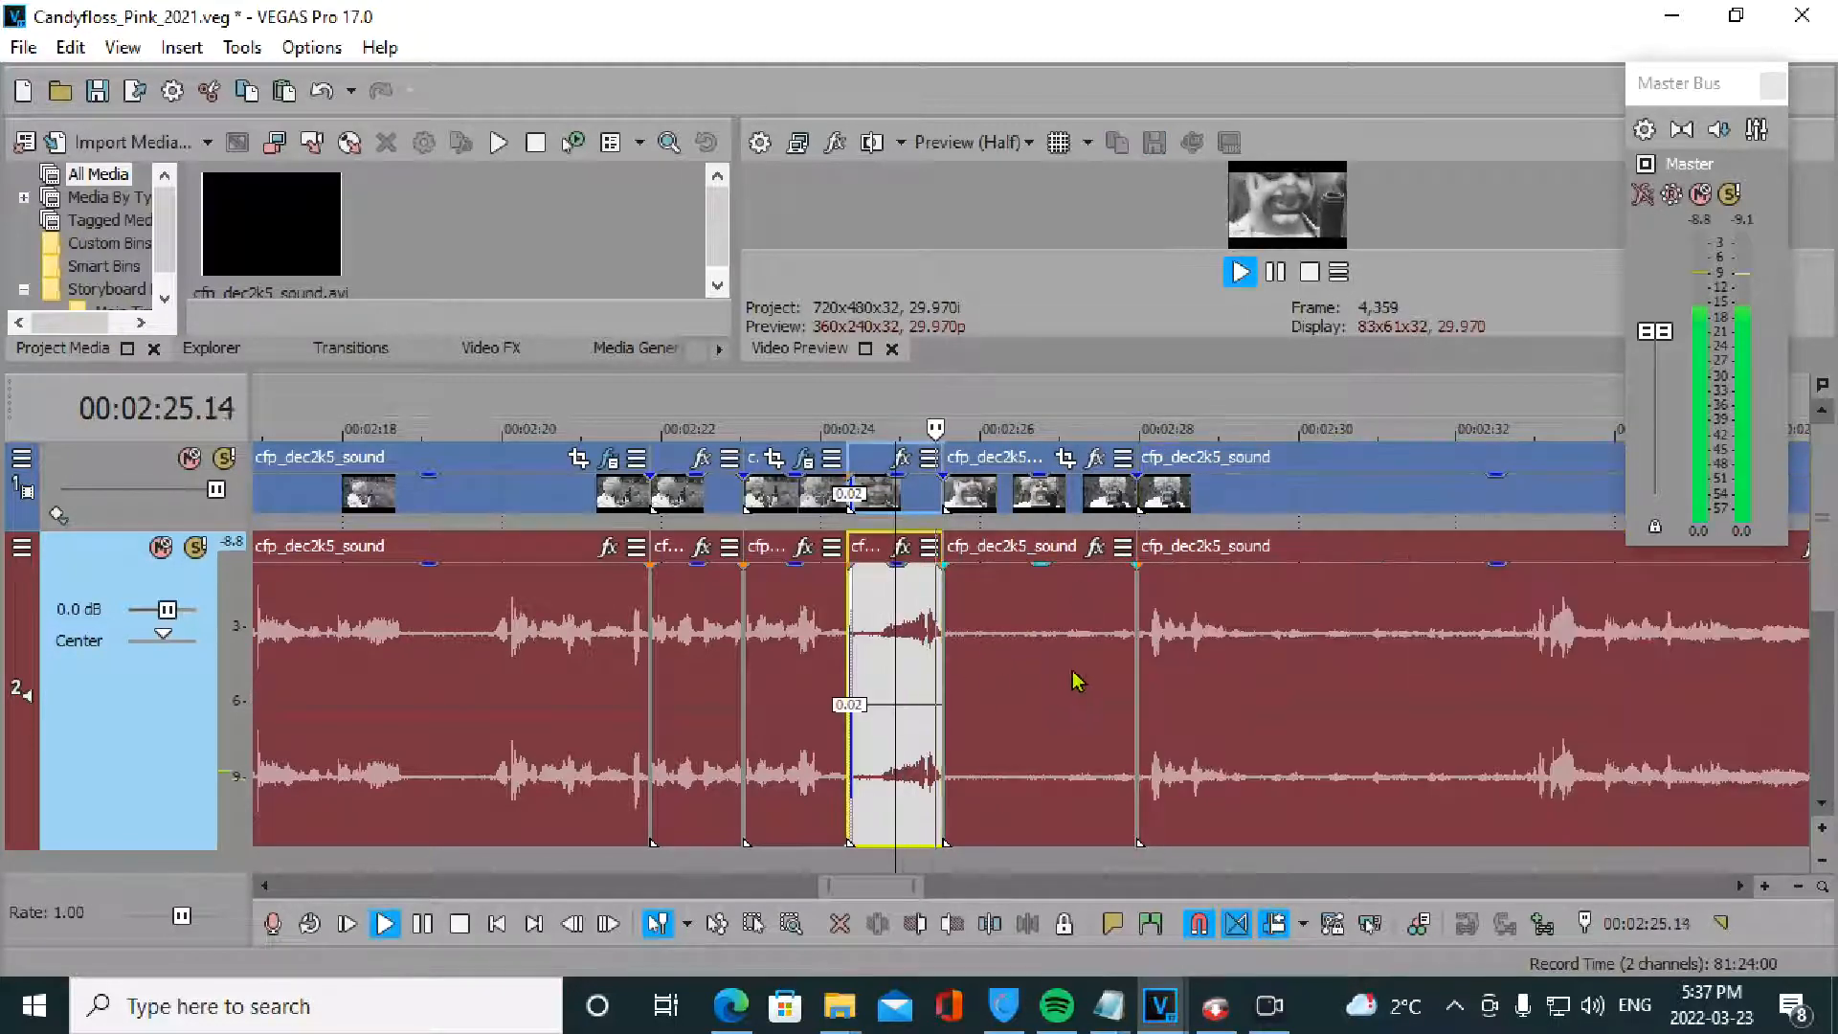
key(space)
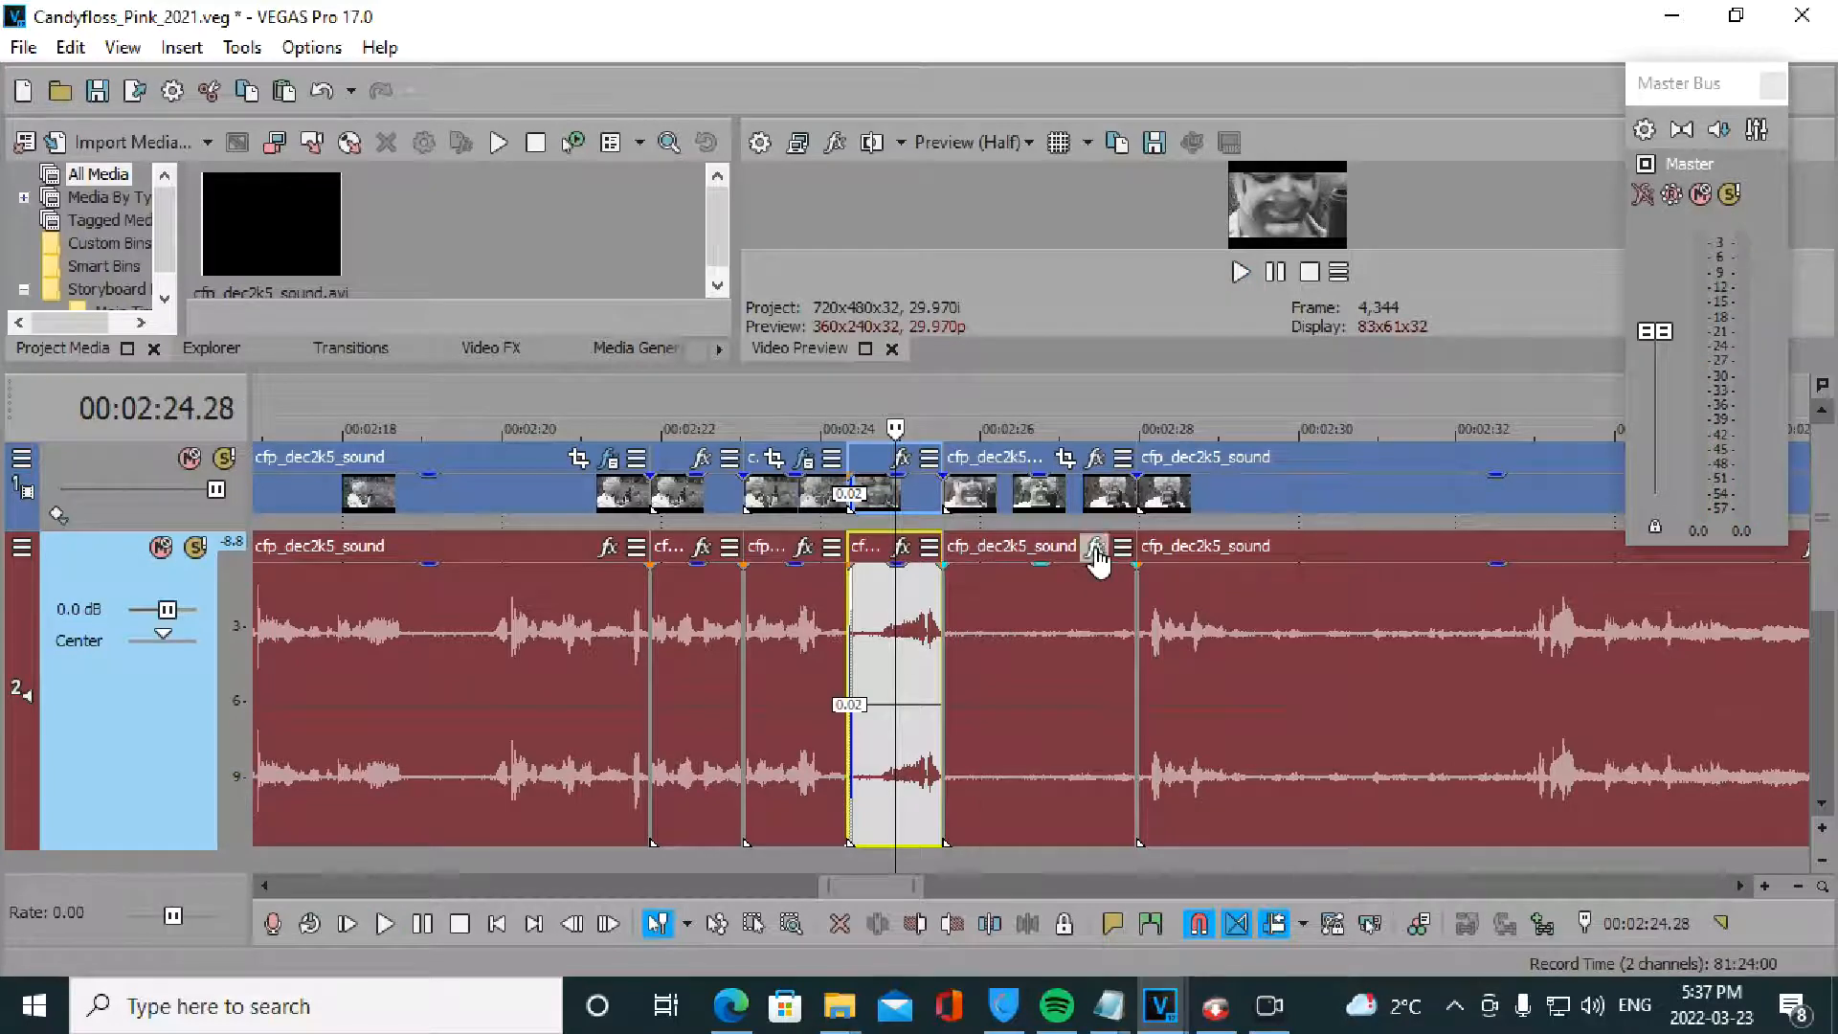
- Add a Volume event effect to the quiet event from the Plug-In Chooser
click(1095, 548)
drag(1018, 850, 1201, 849)
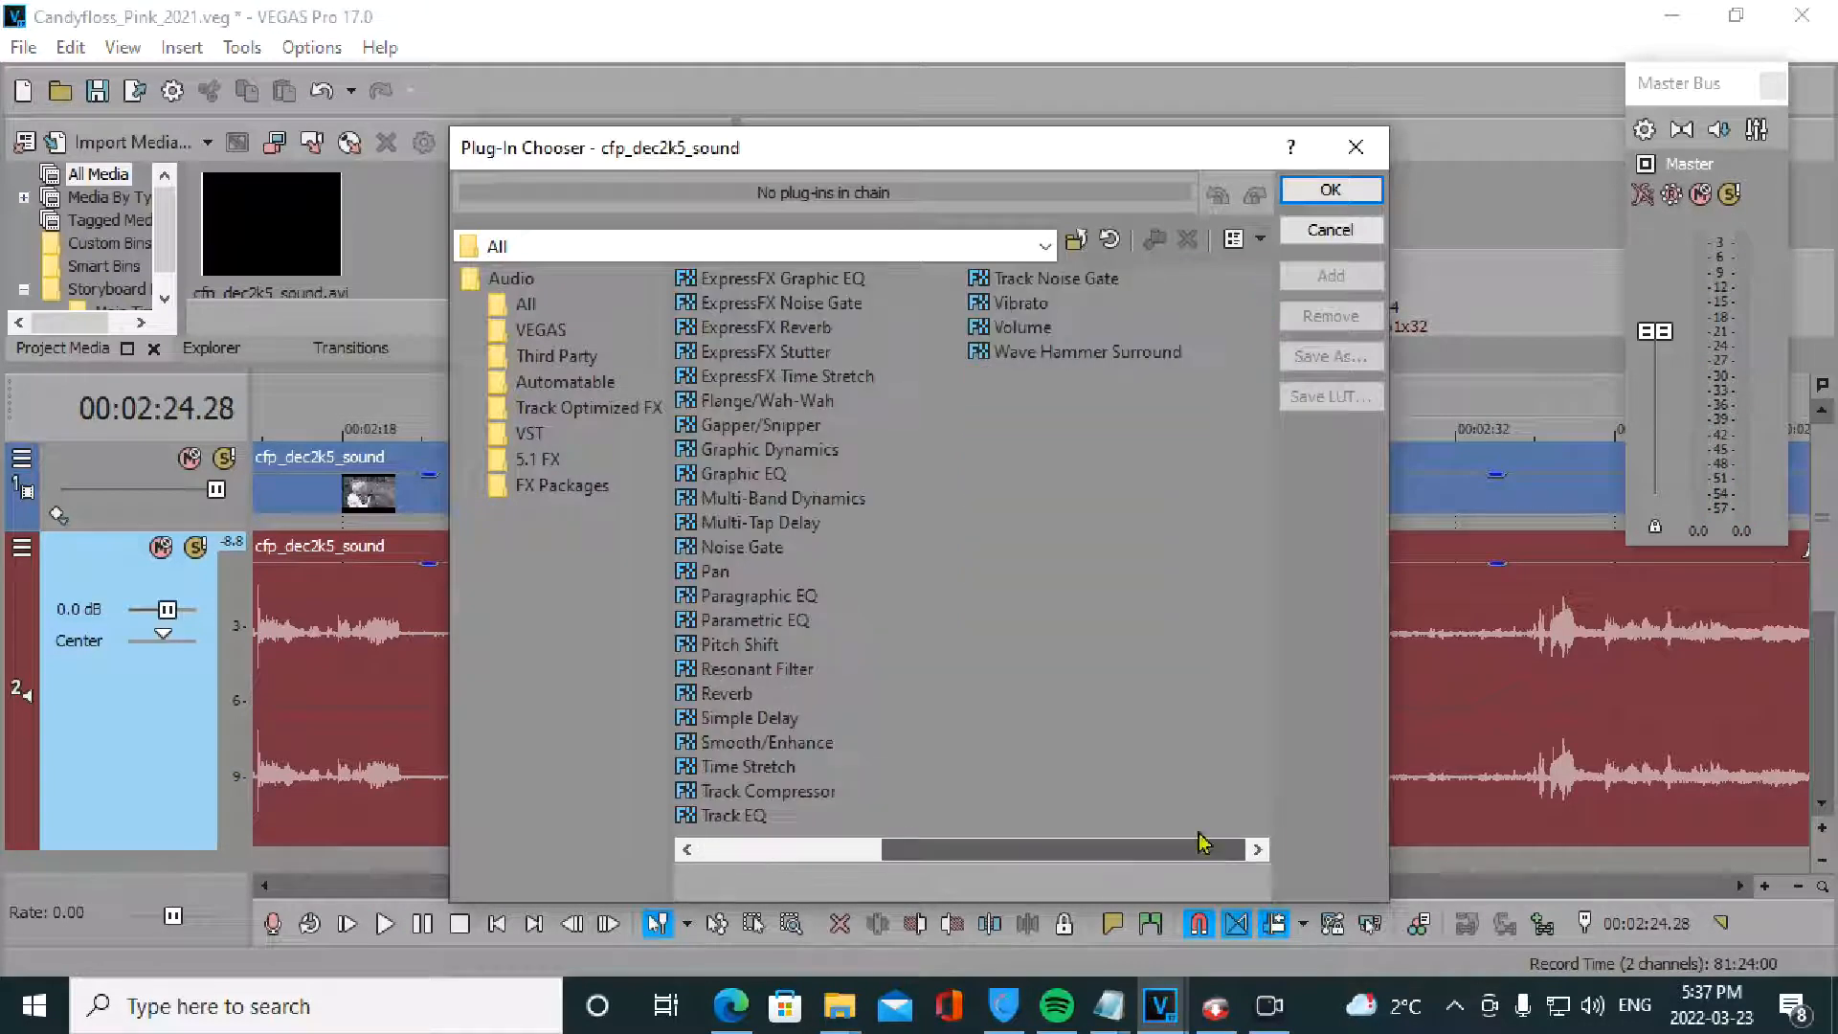
click(1006, 327)
click(1329, 275)
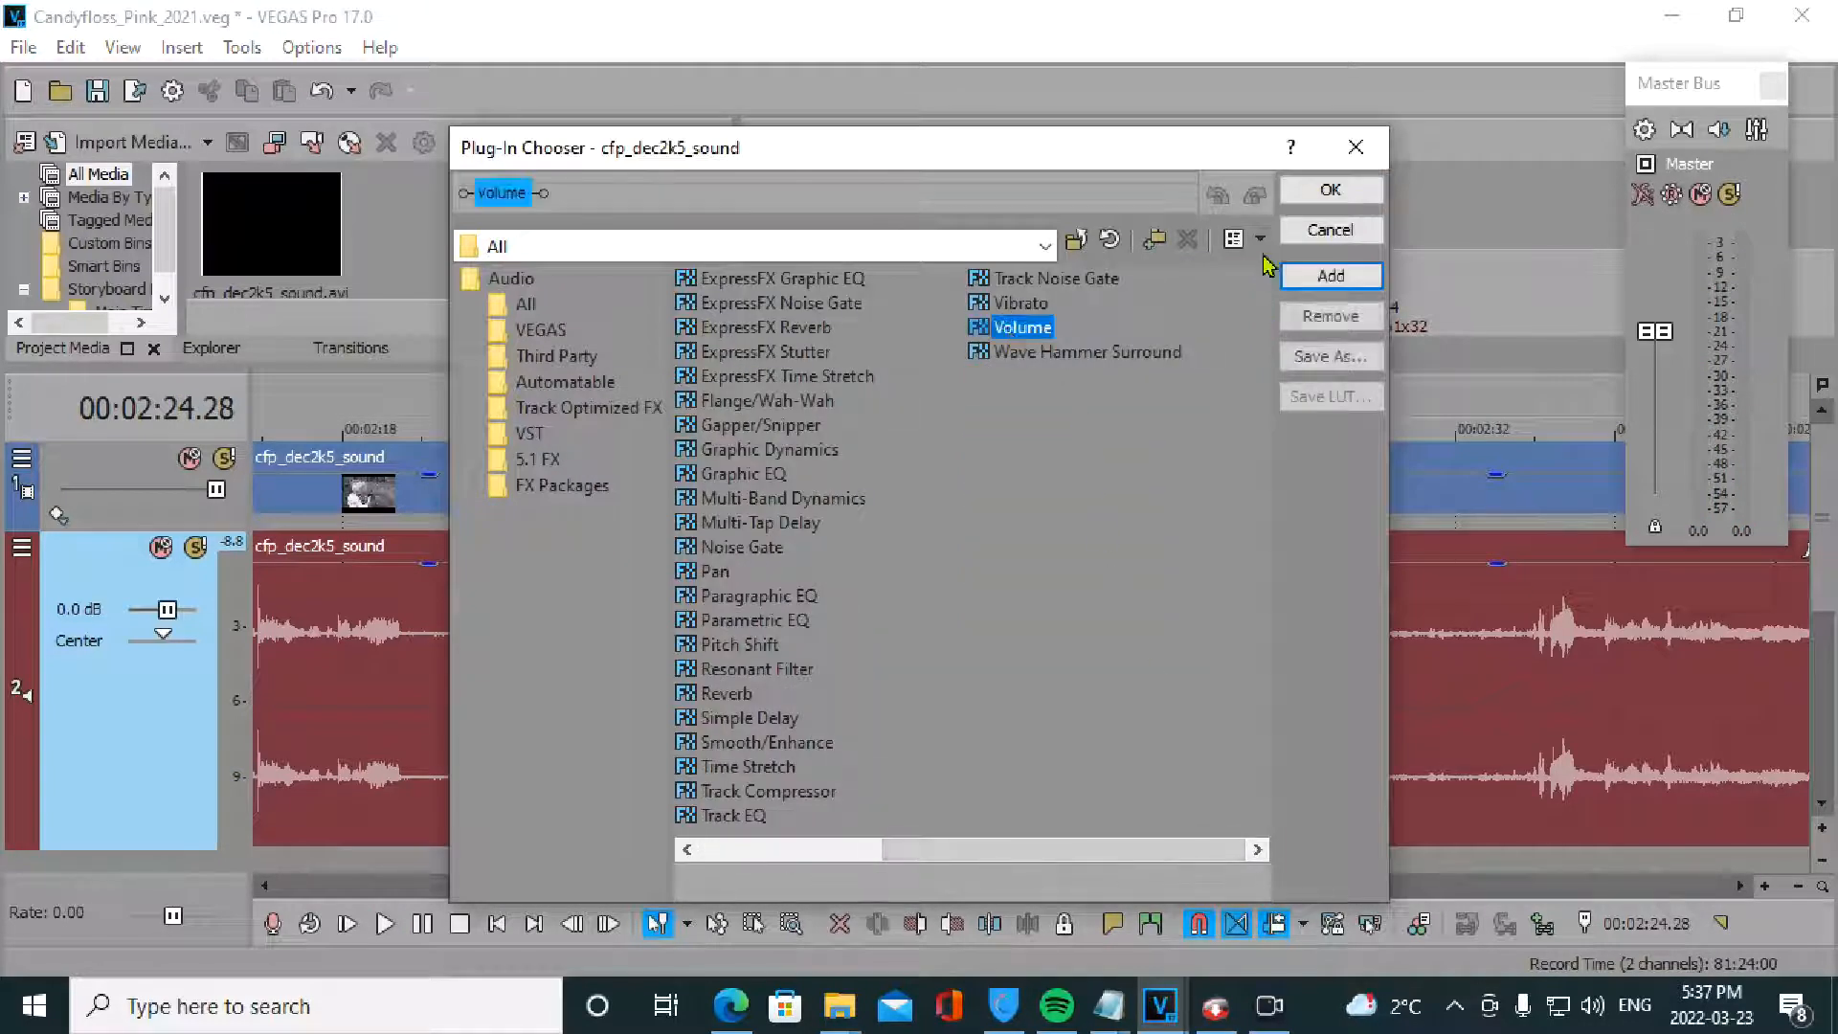
click(1330, 191)
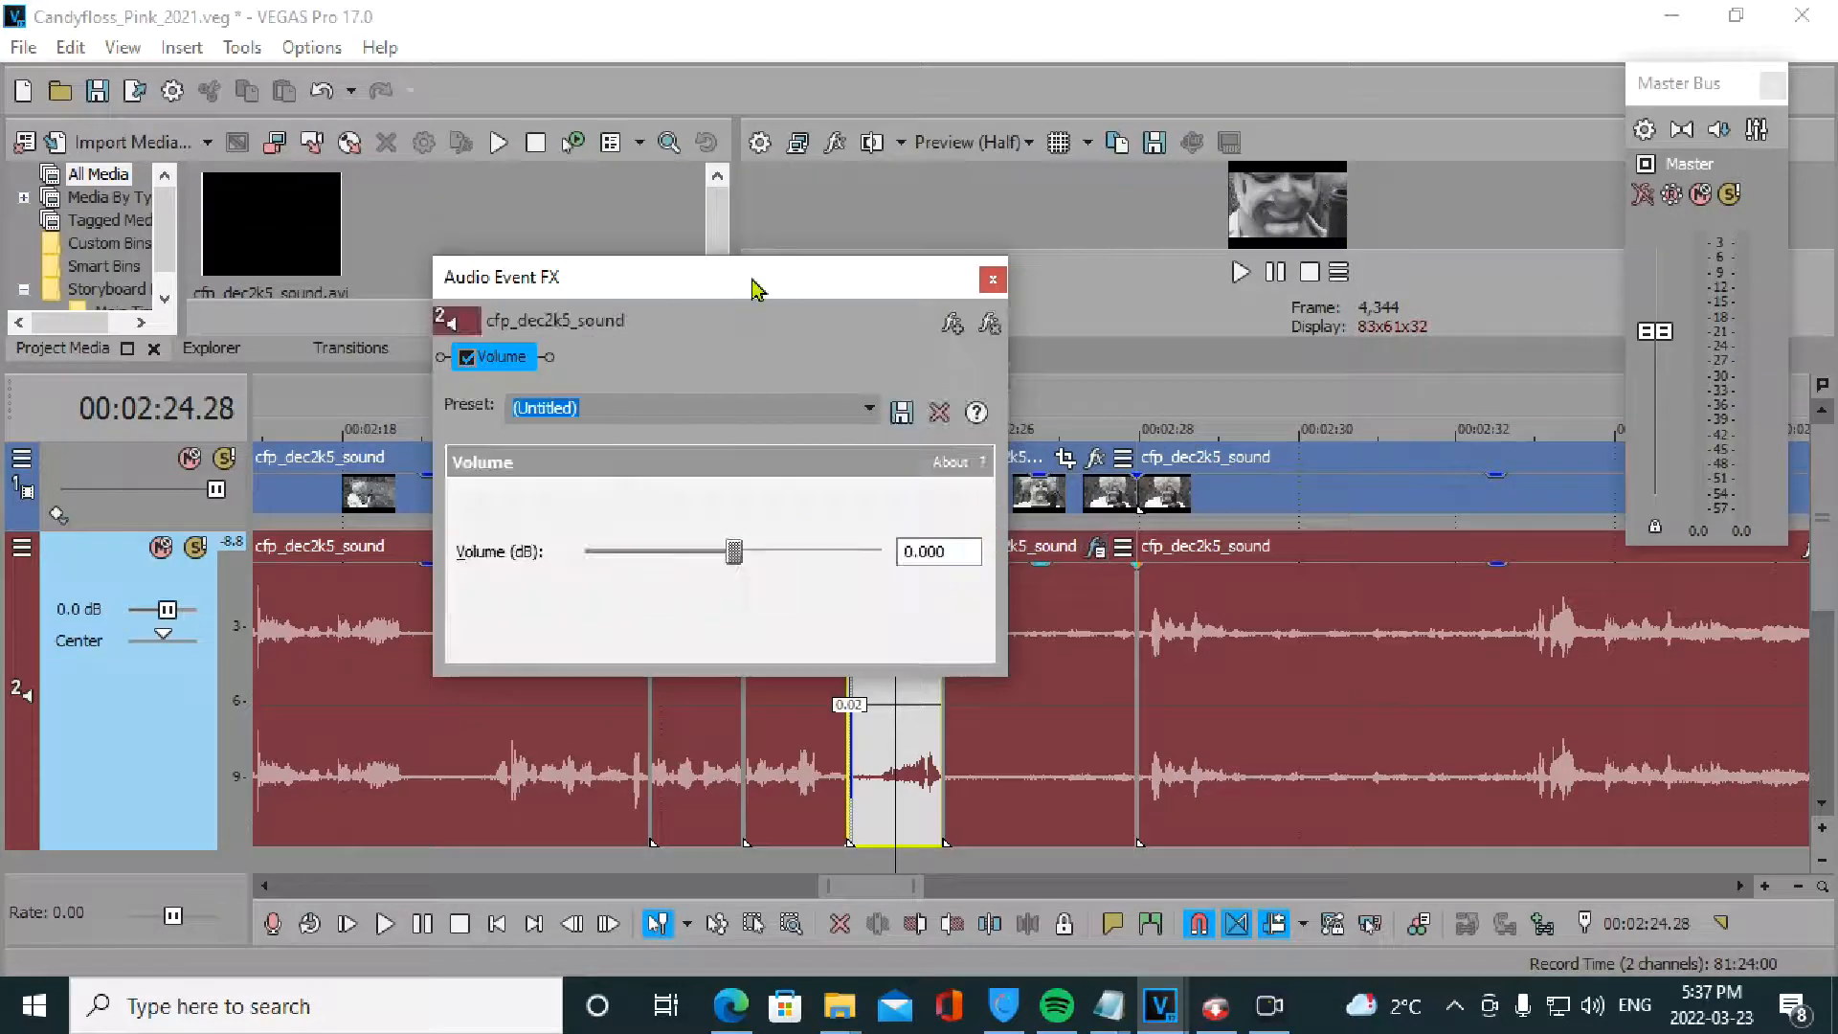
drag(757, 288, 525, 139)
- Set the Volume effect to 4.553 dB, compare playback, then bypass it and close the settings
click(982, 688)
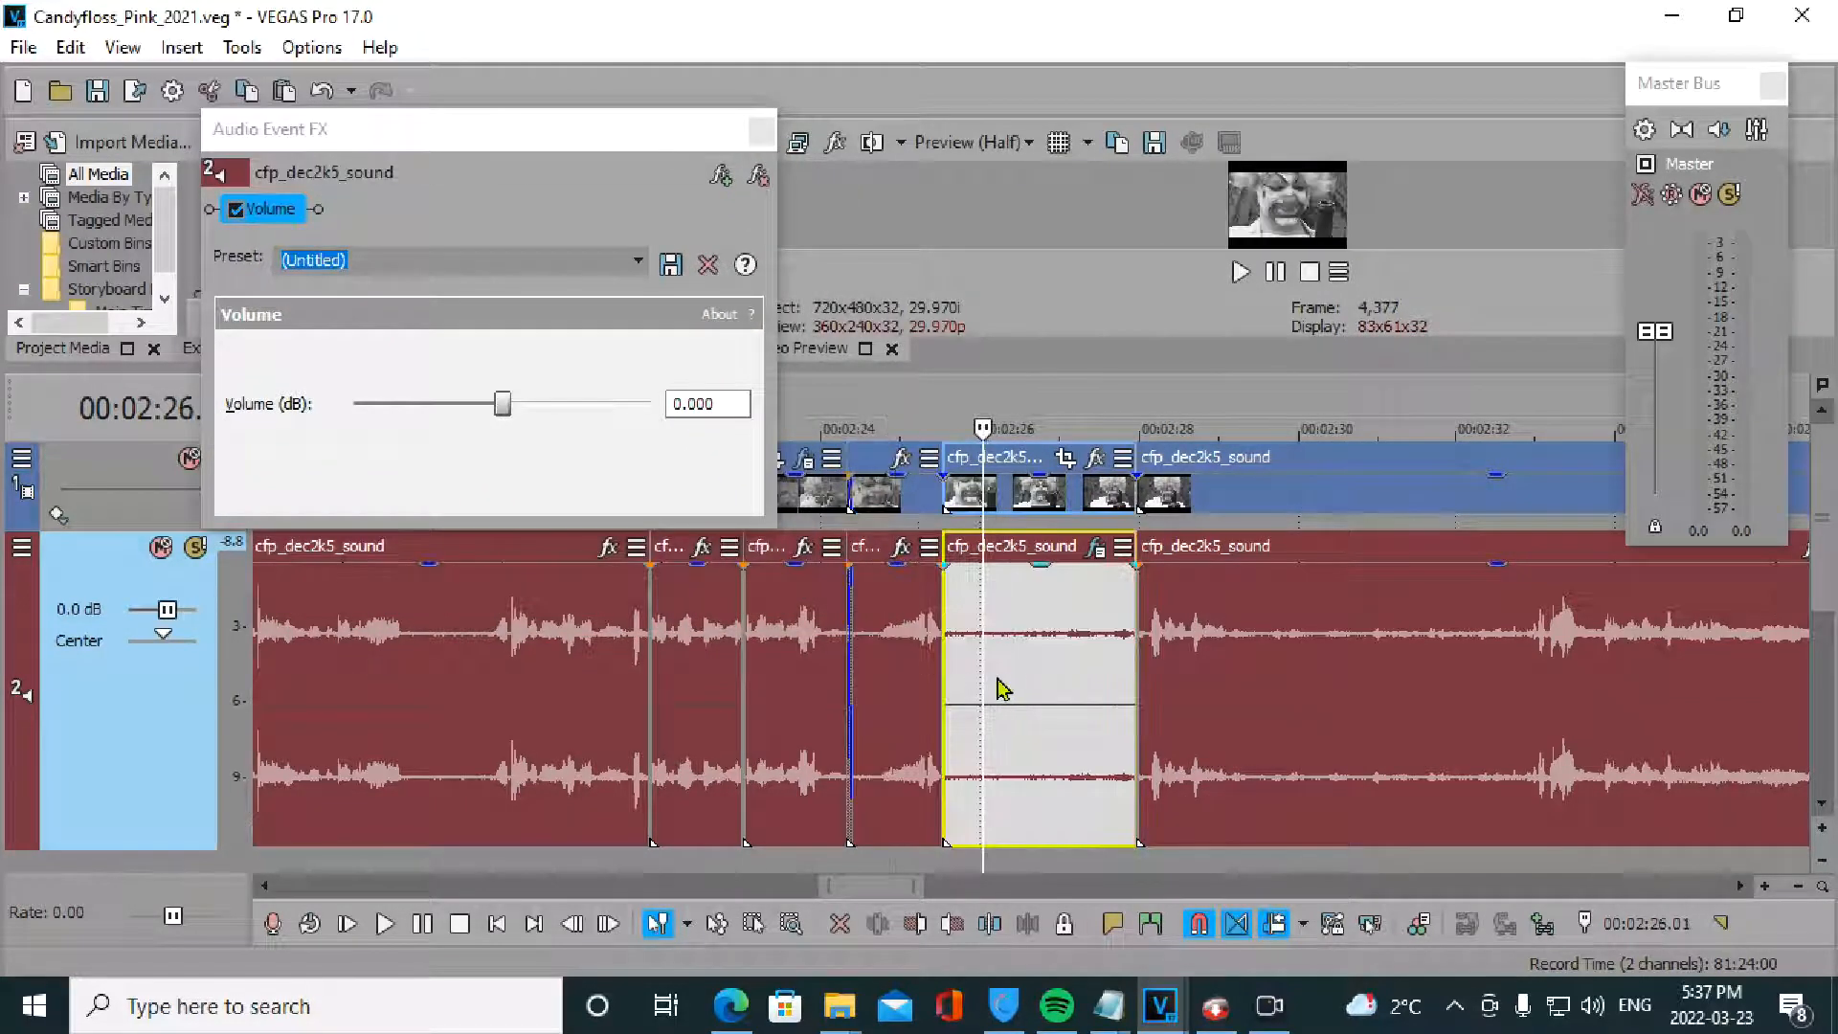
drag(503, 404, 592, 404)
click(929, 778)
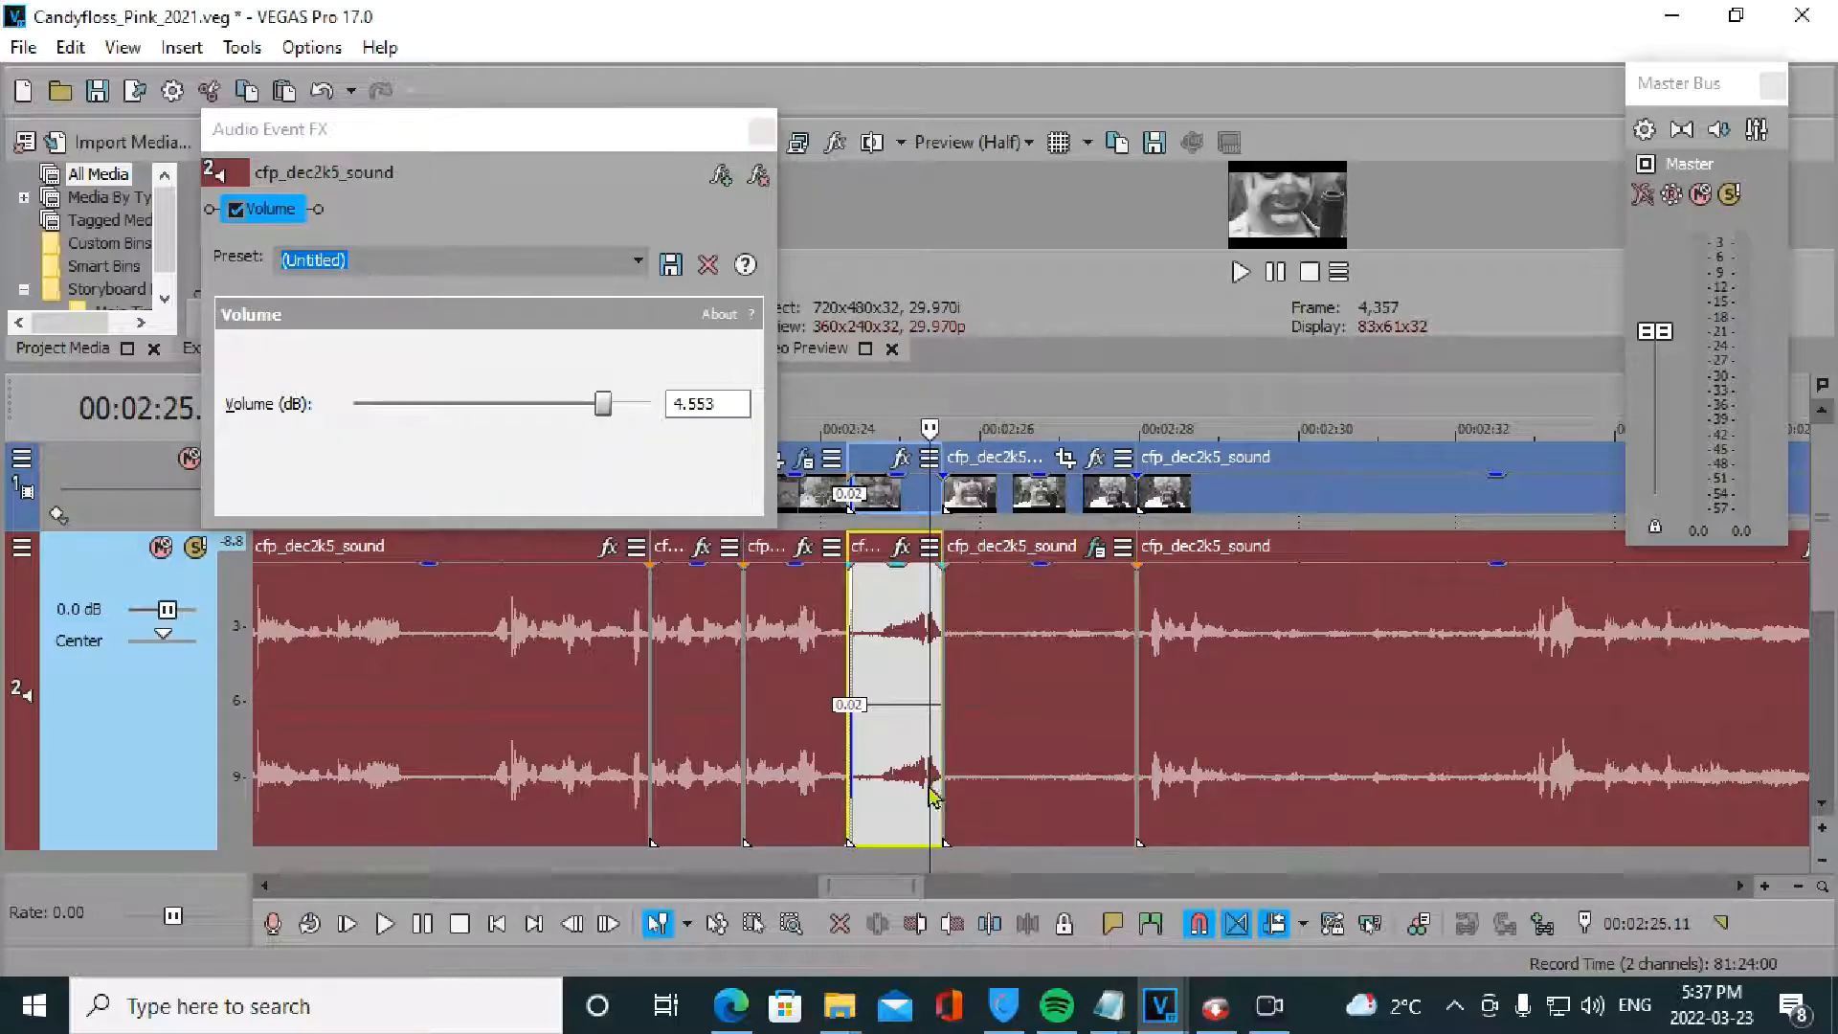
key(space)
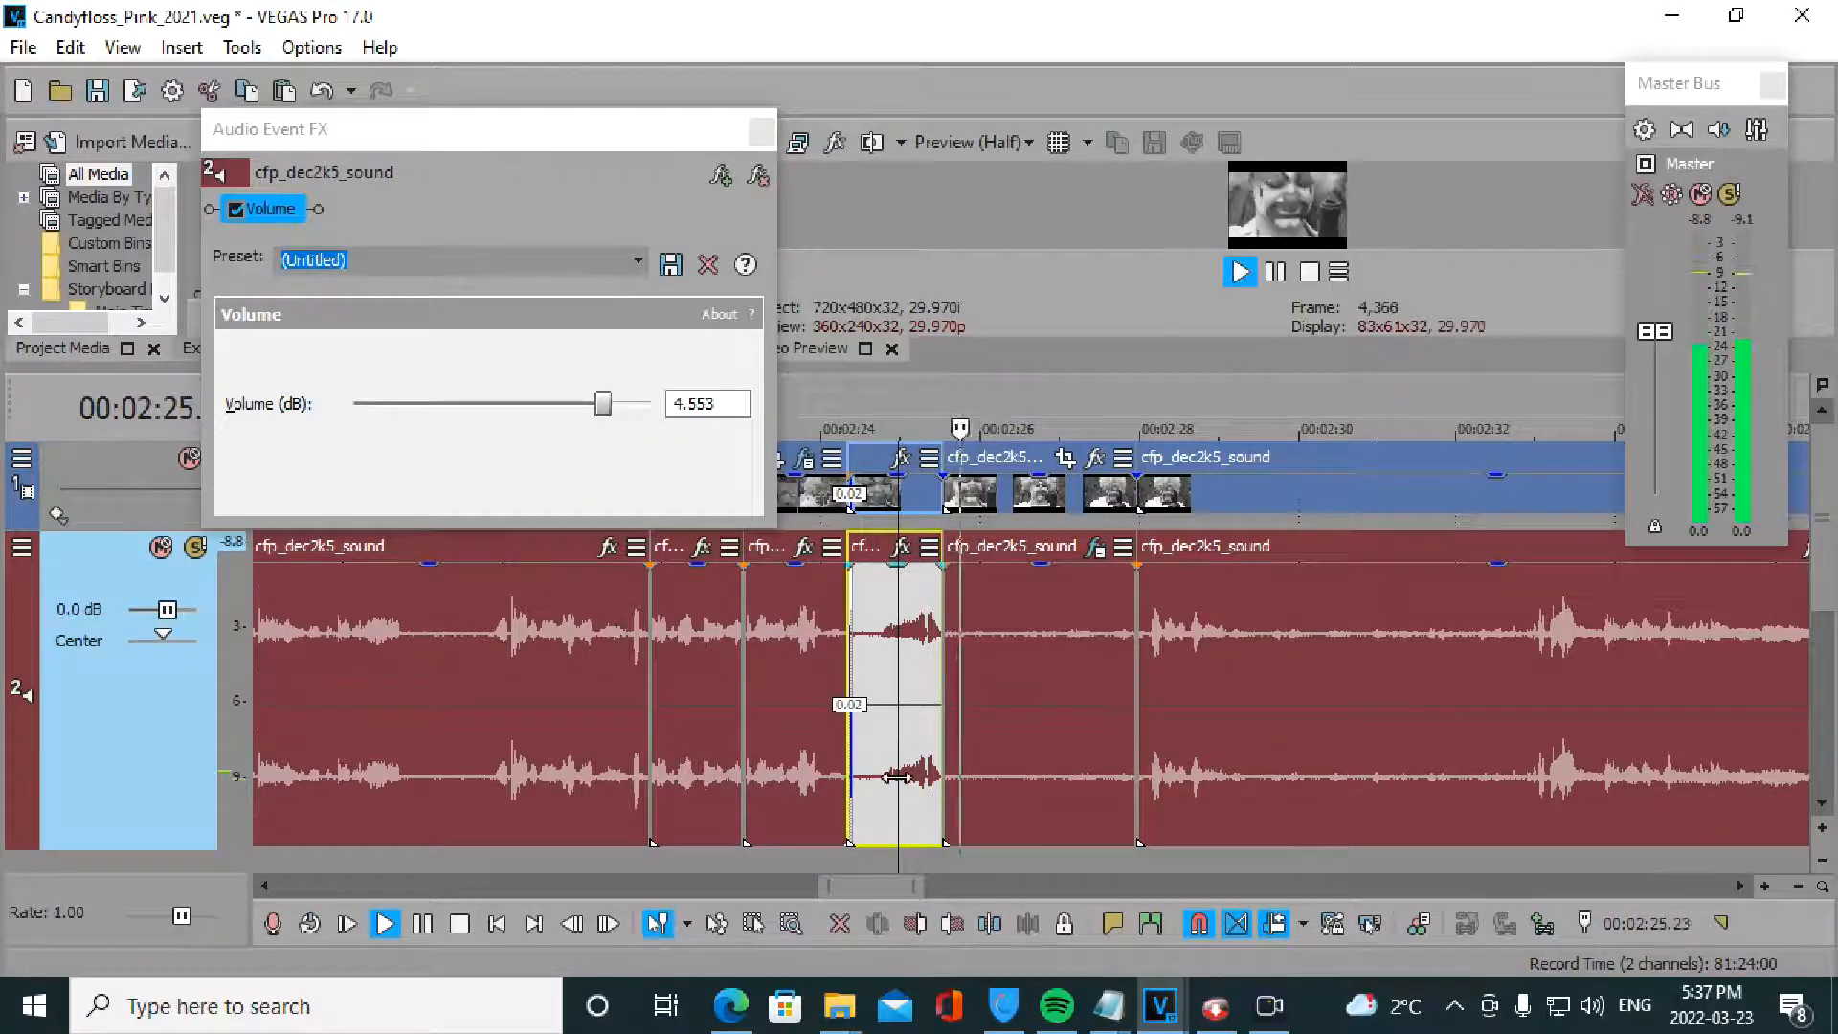
key(space)
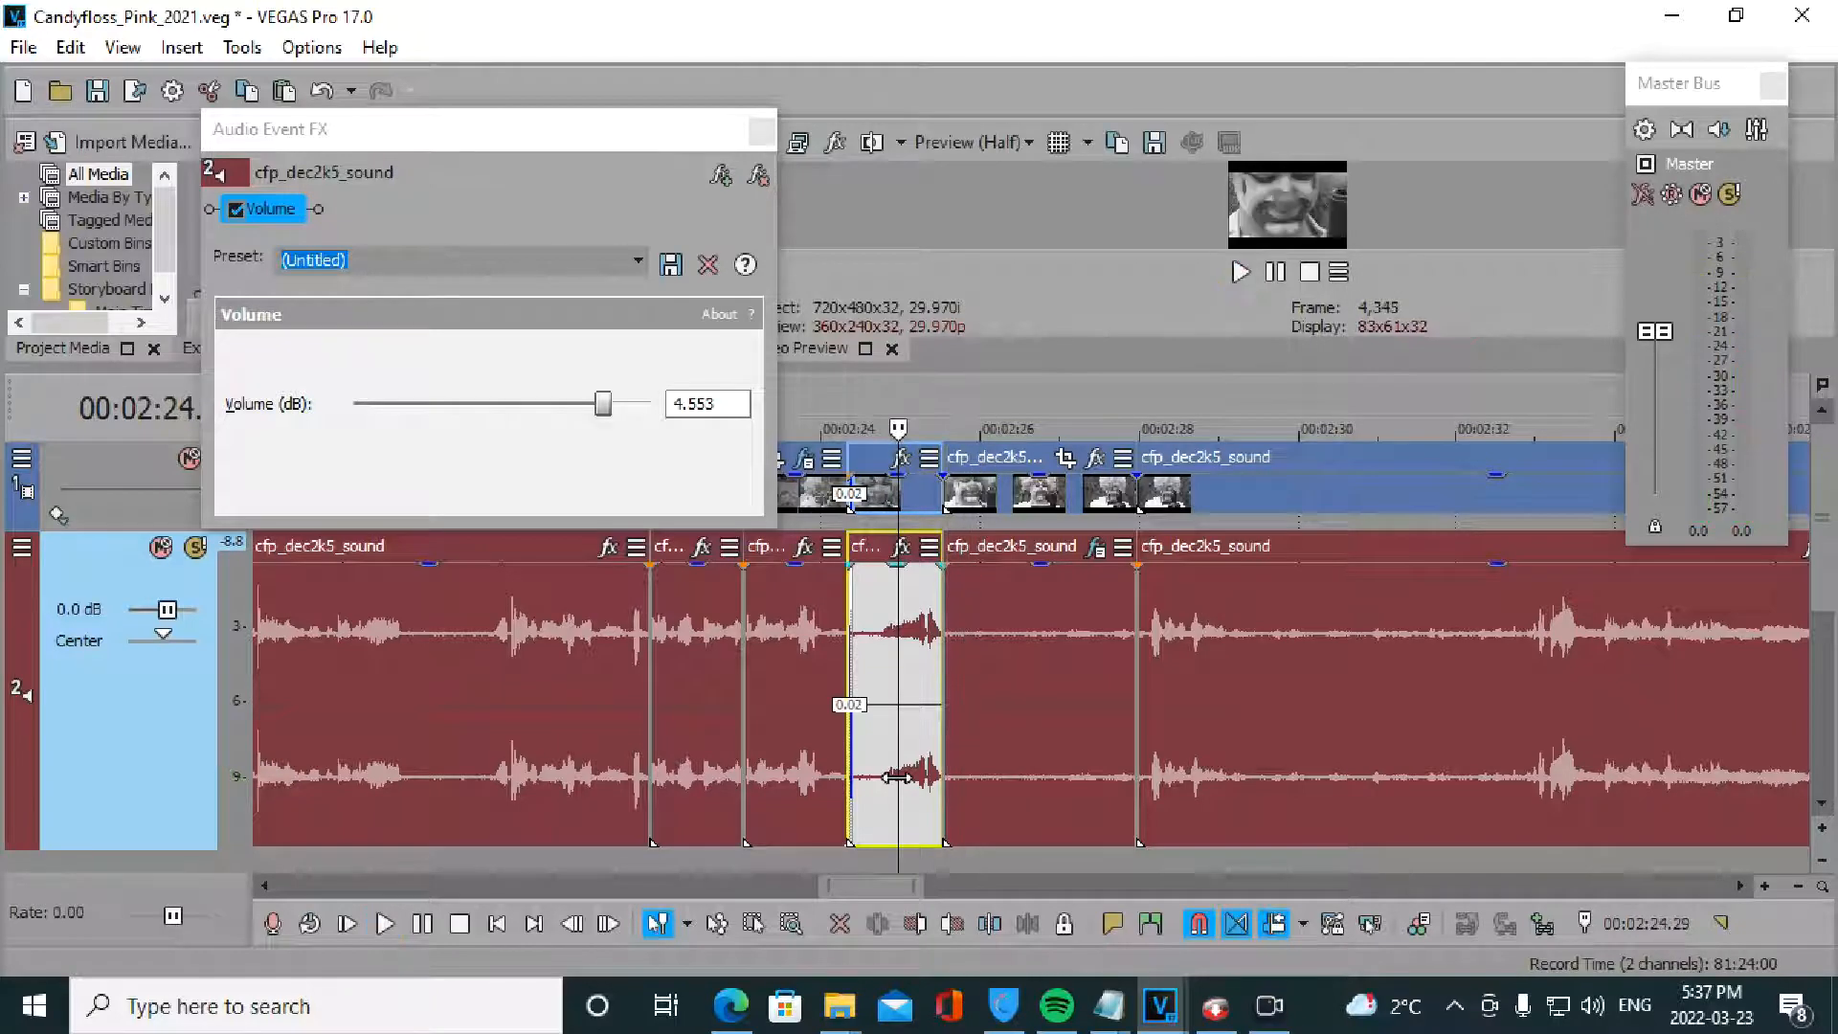
click(235, 211)
click(761, 134)
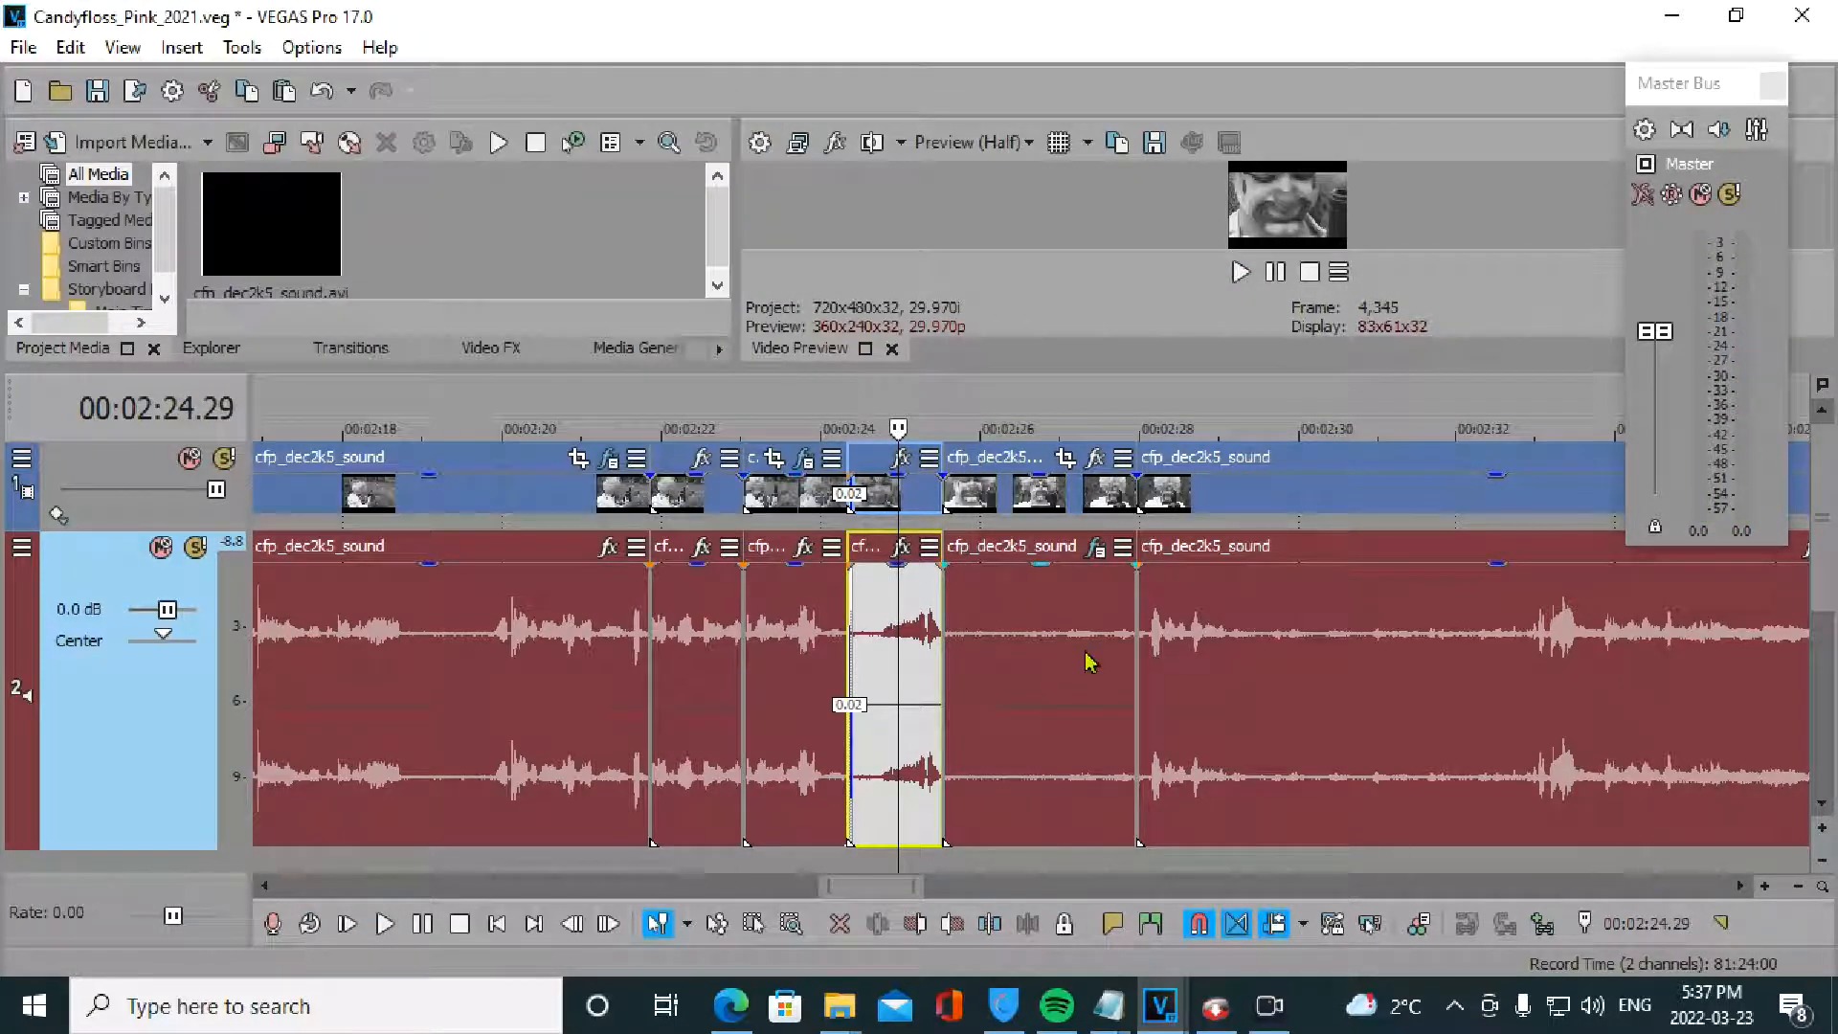
- Switch to the Envelope Edit Tool and zoom the timeline to the loud spike near 3:15
scroll(1178, 688, down, 3)
scroll(1222, 694, down, 5)
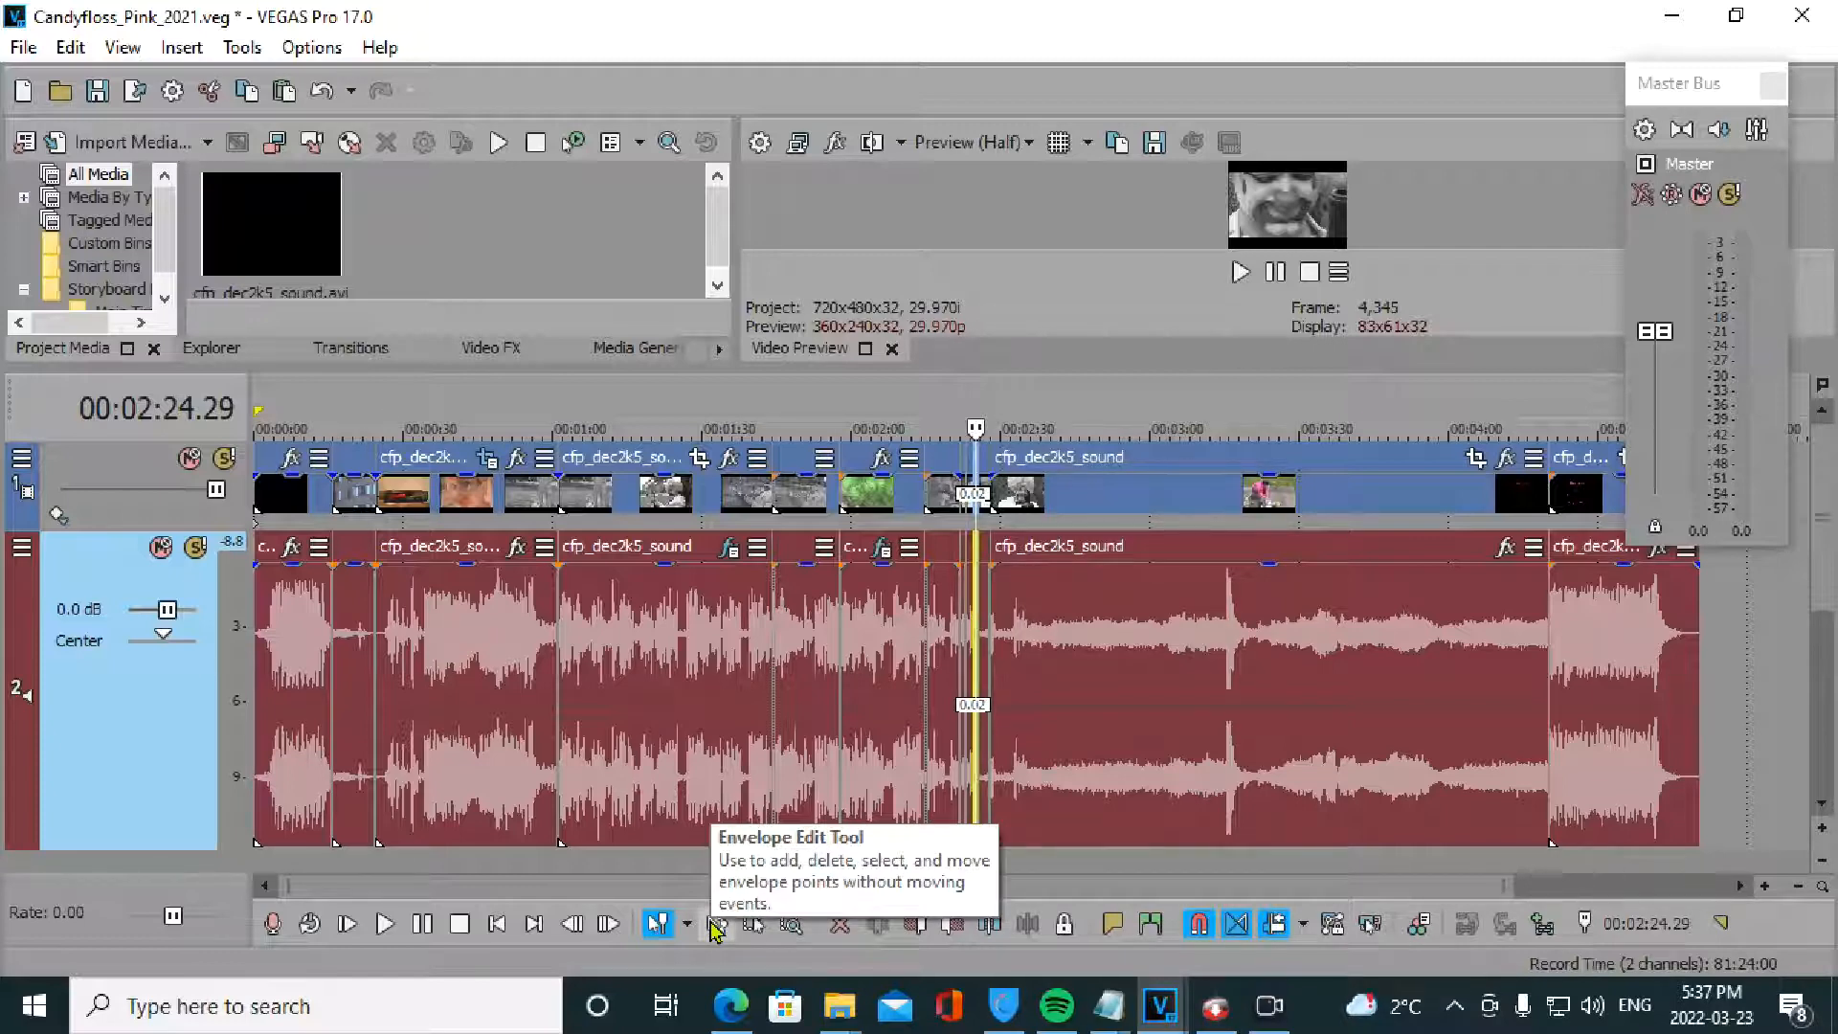
click(716, 925)
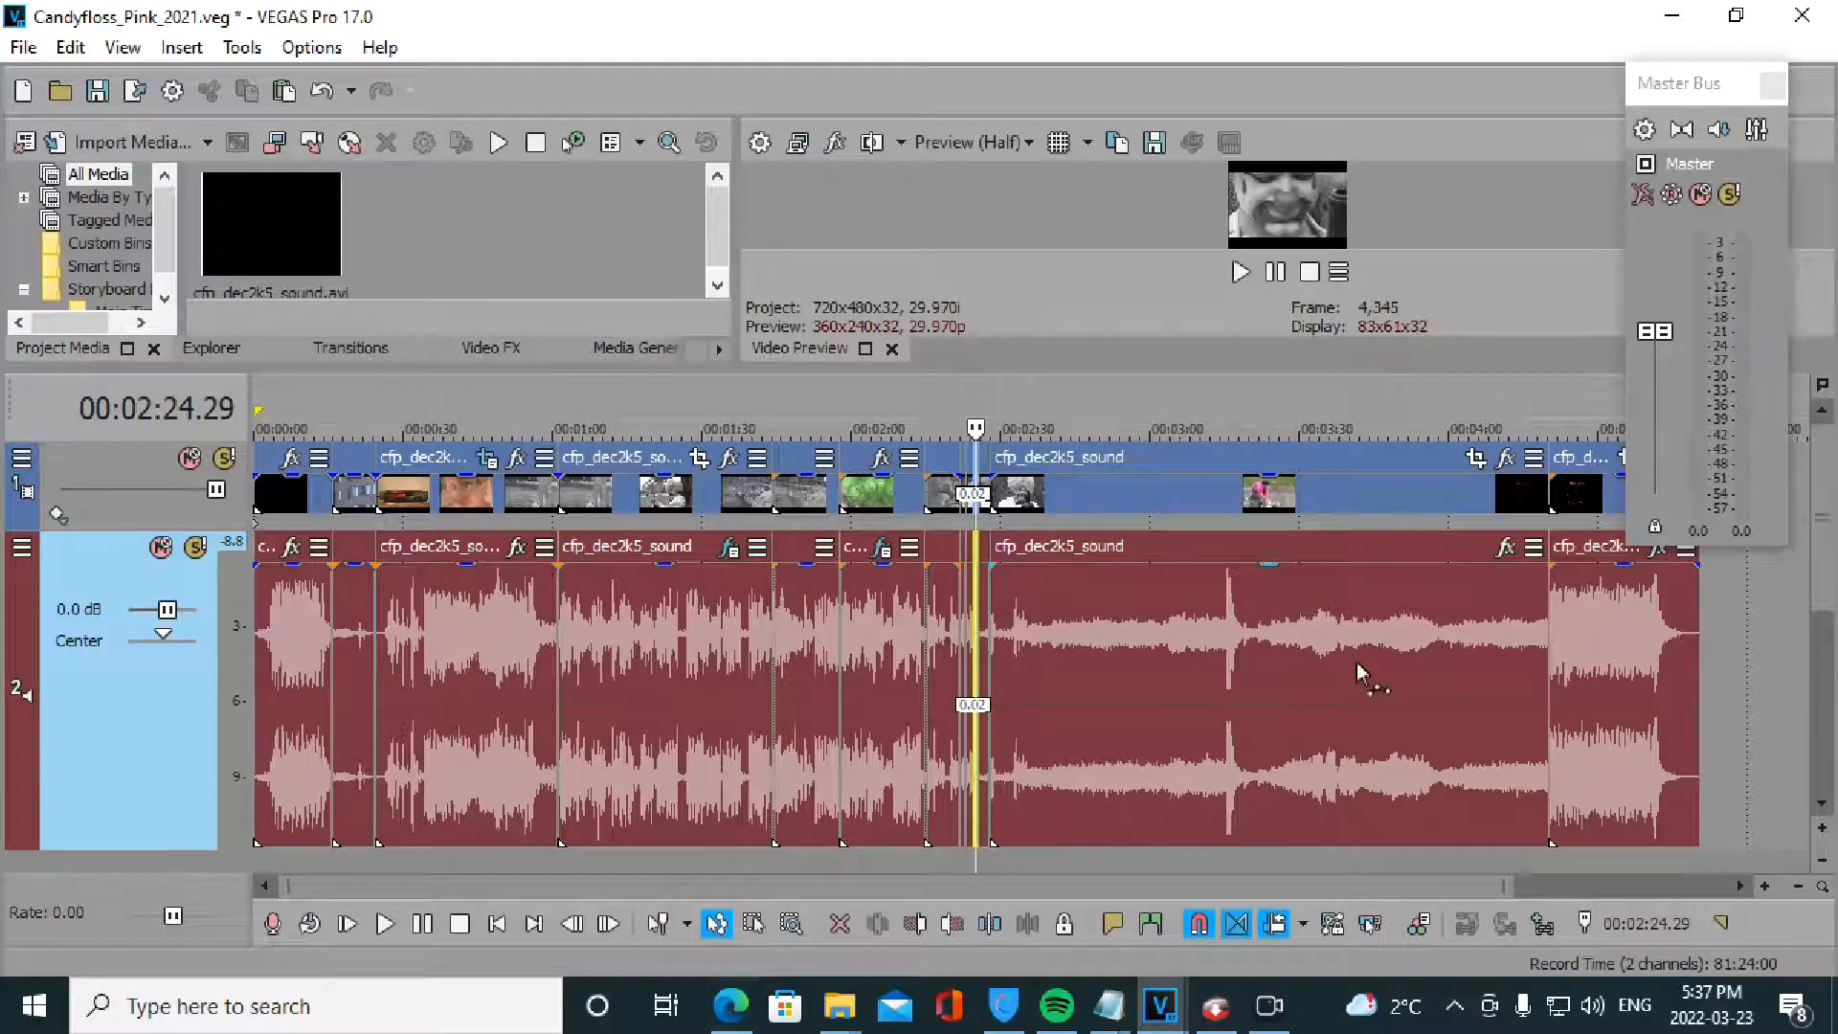
scroll(1264, 702, up, 3)
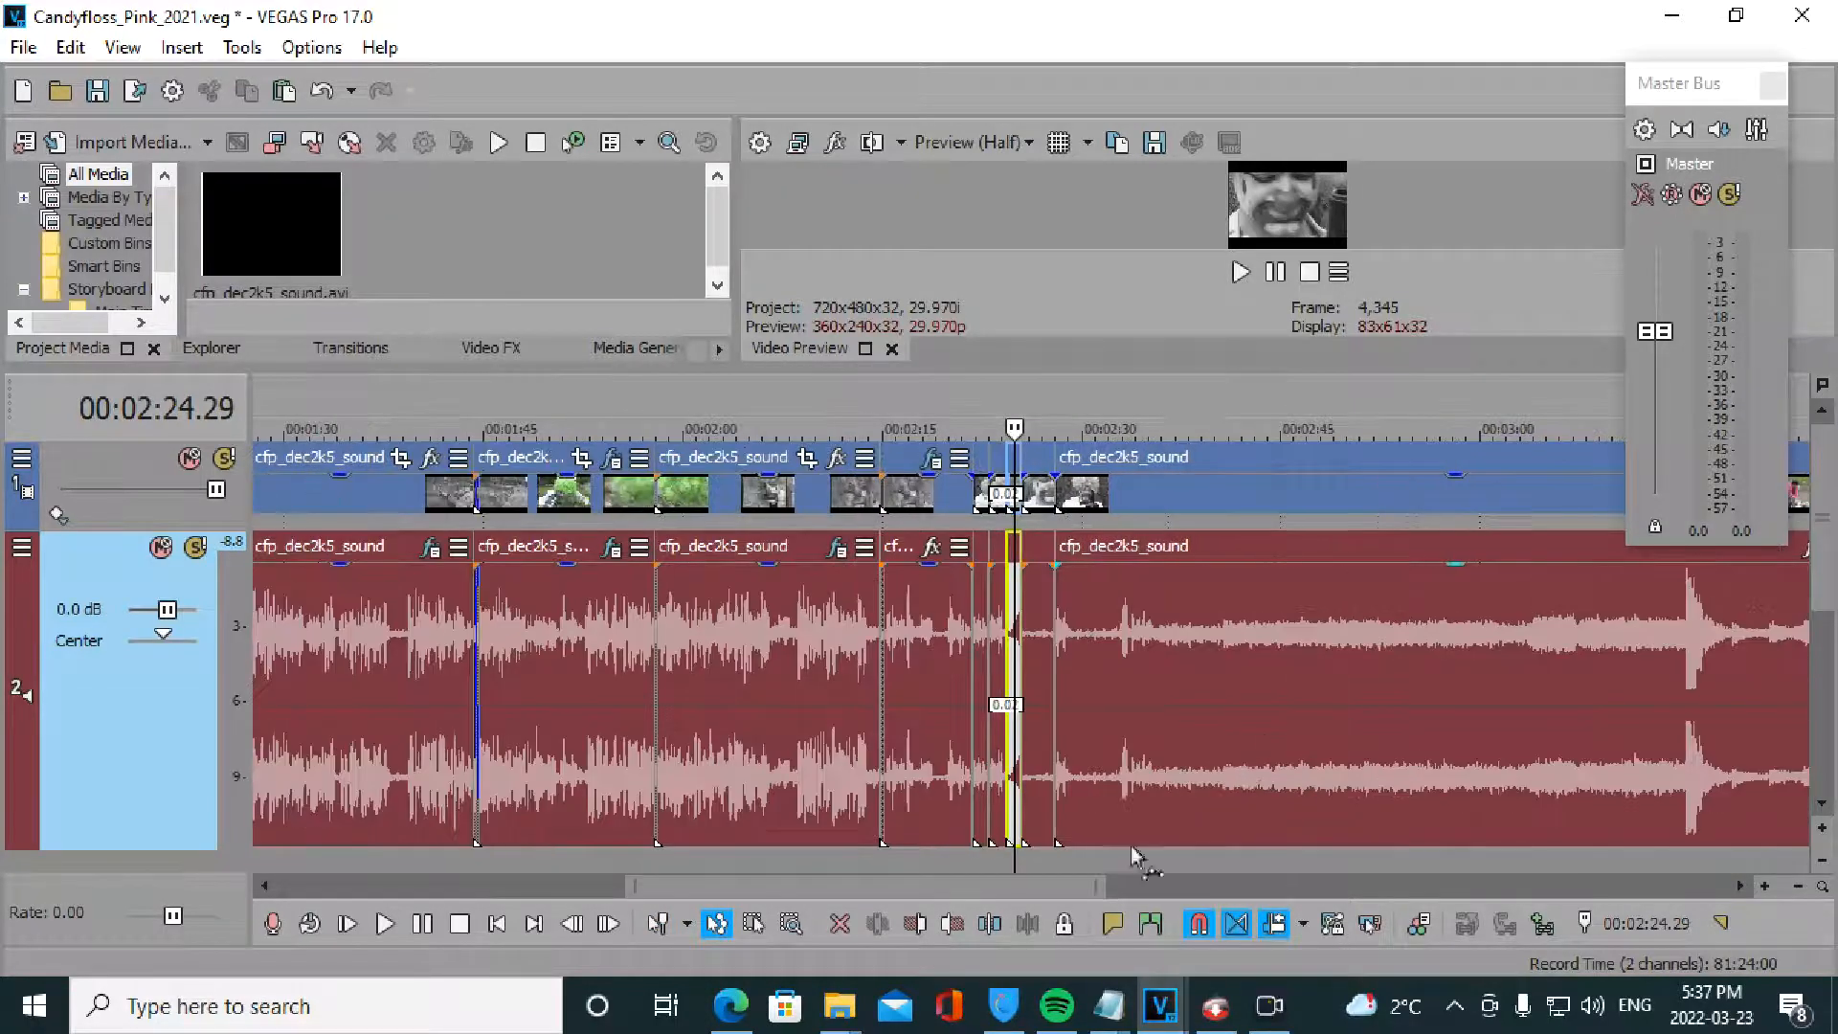
drag(1057, 890, 1325, 898)
scroll(855, 697, up, 3)
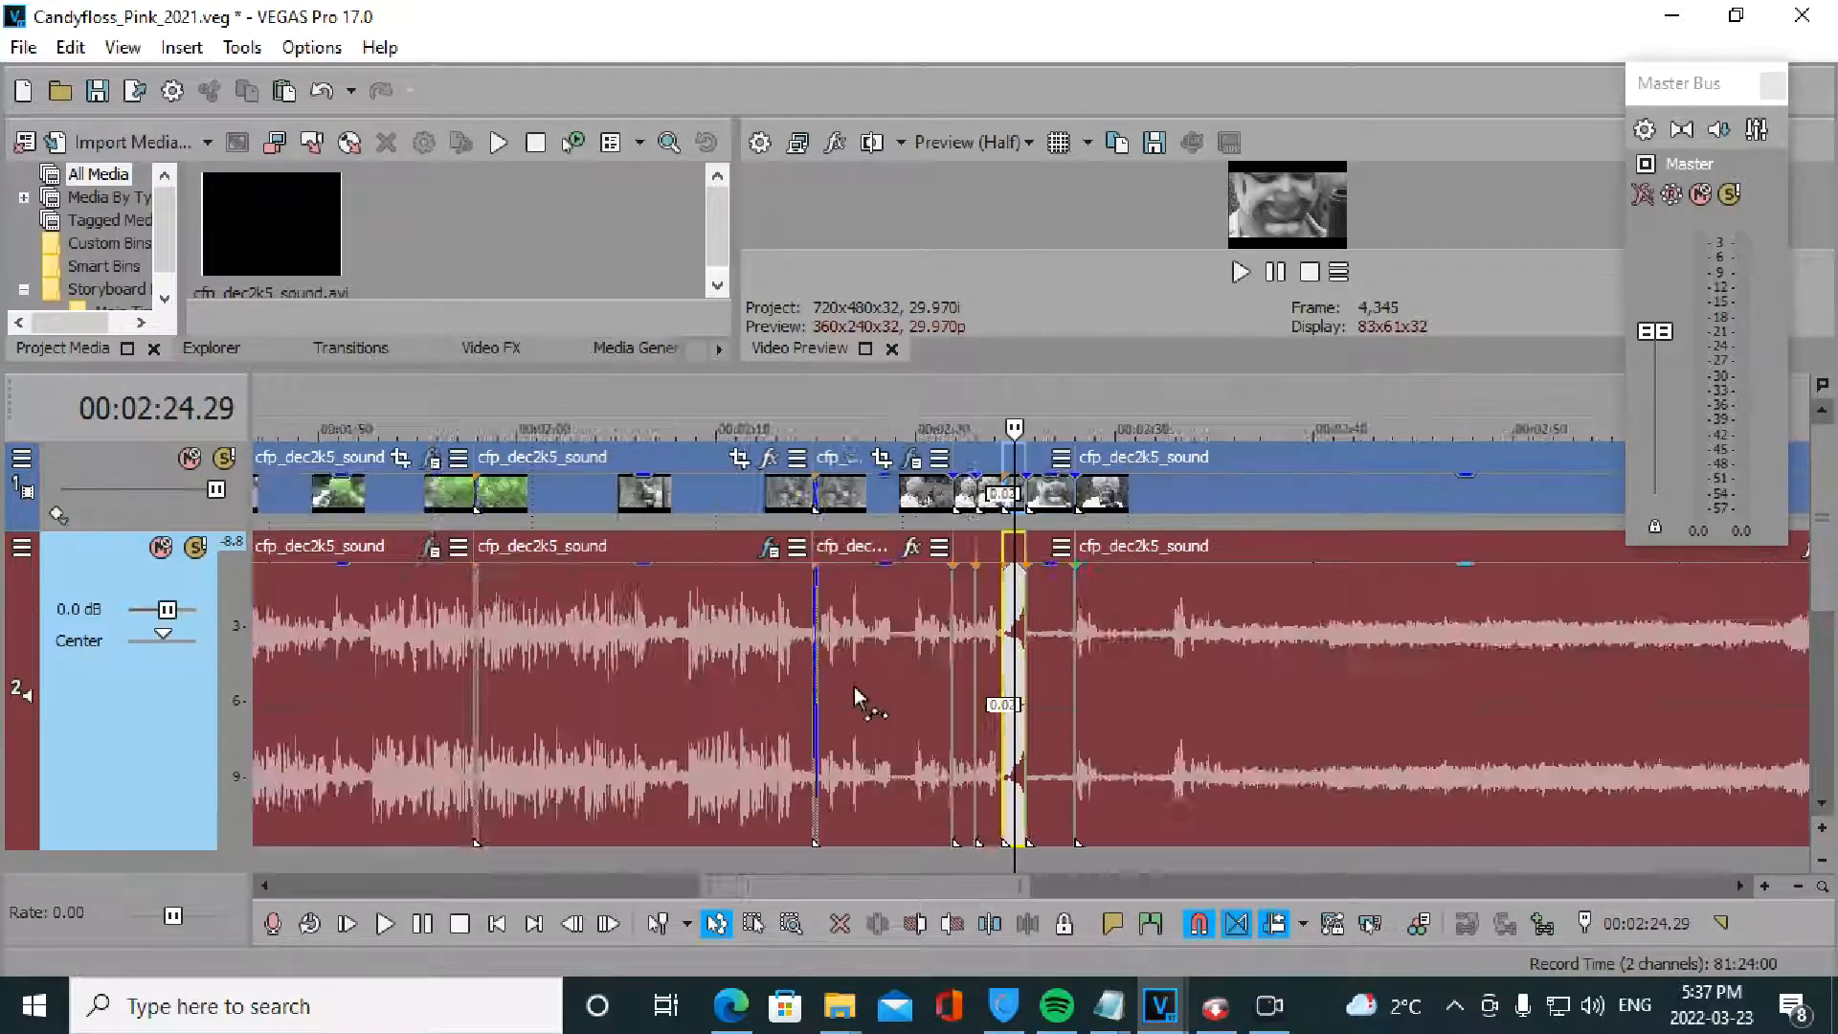
drag(929, 895, 1132, 898)
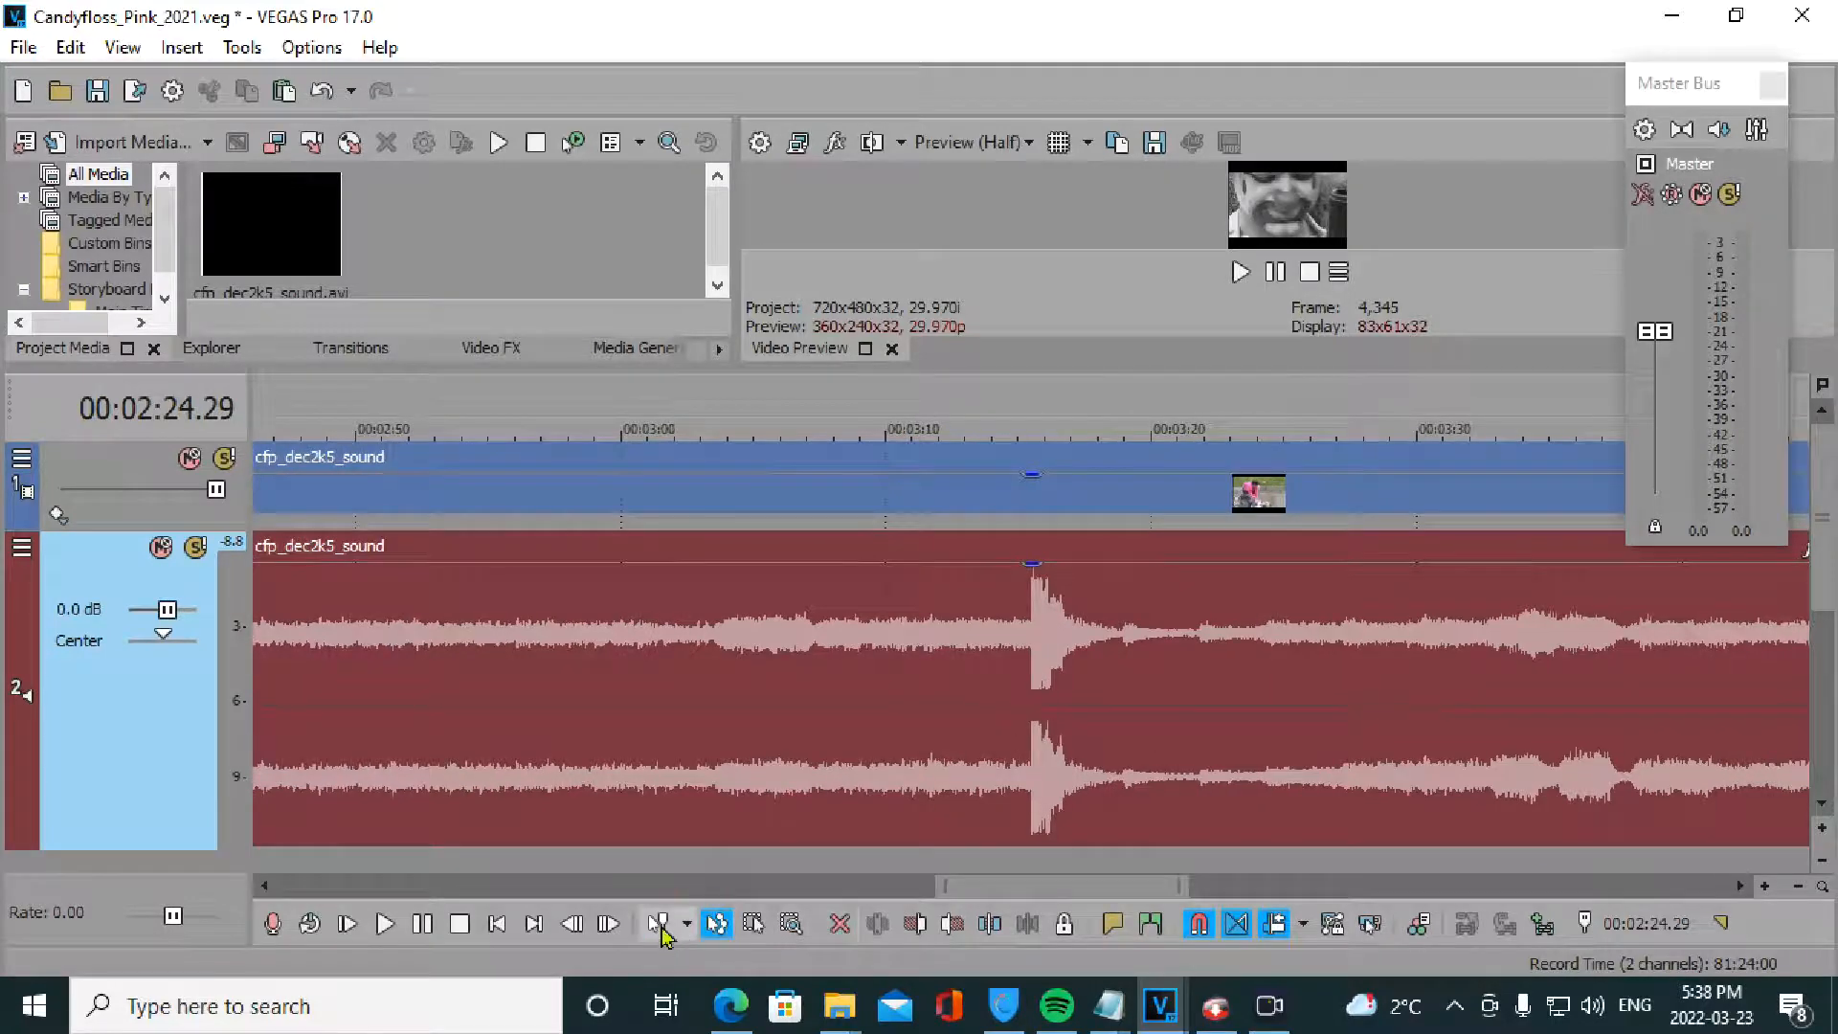
- Add a volume envelope to the audio track and return to the Normal Edit Tool
right_click(989, 714)
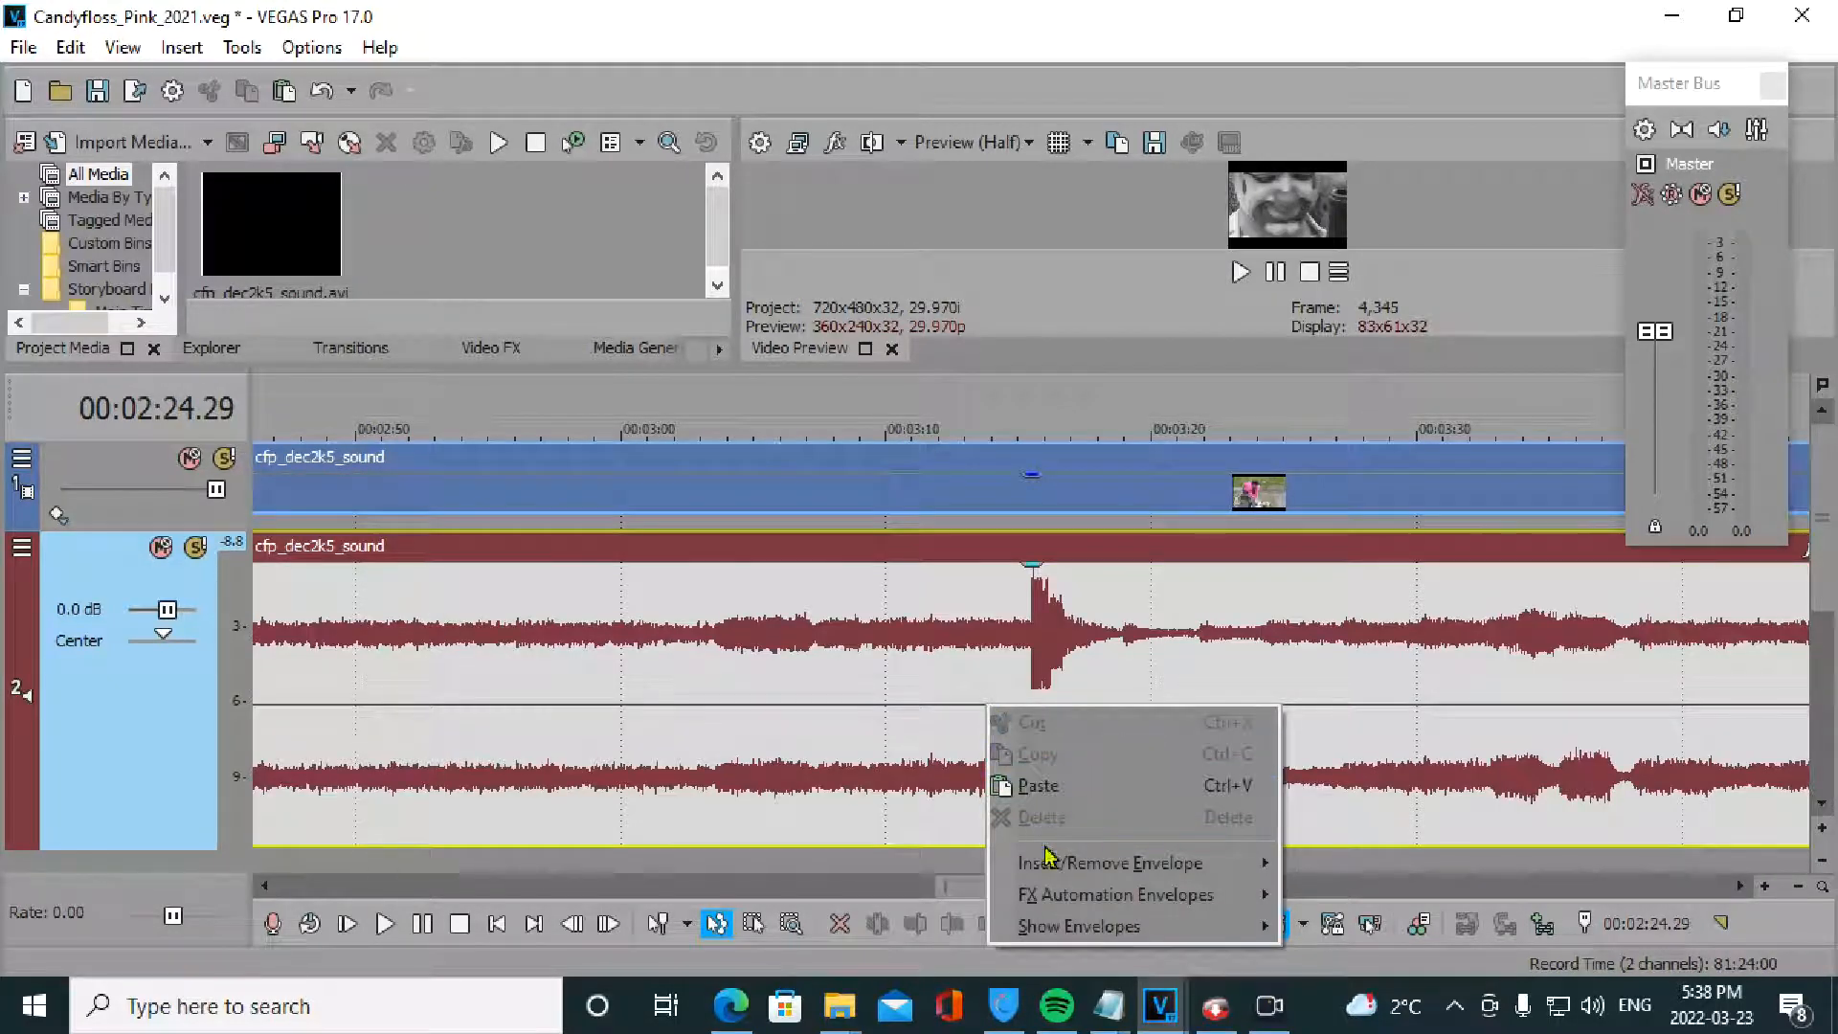
mouse_move(1185, 864)
click(1326, 906)
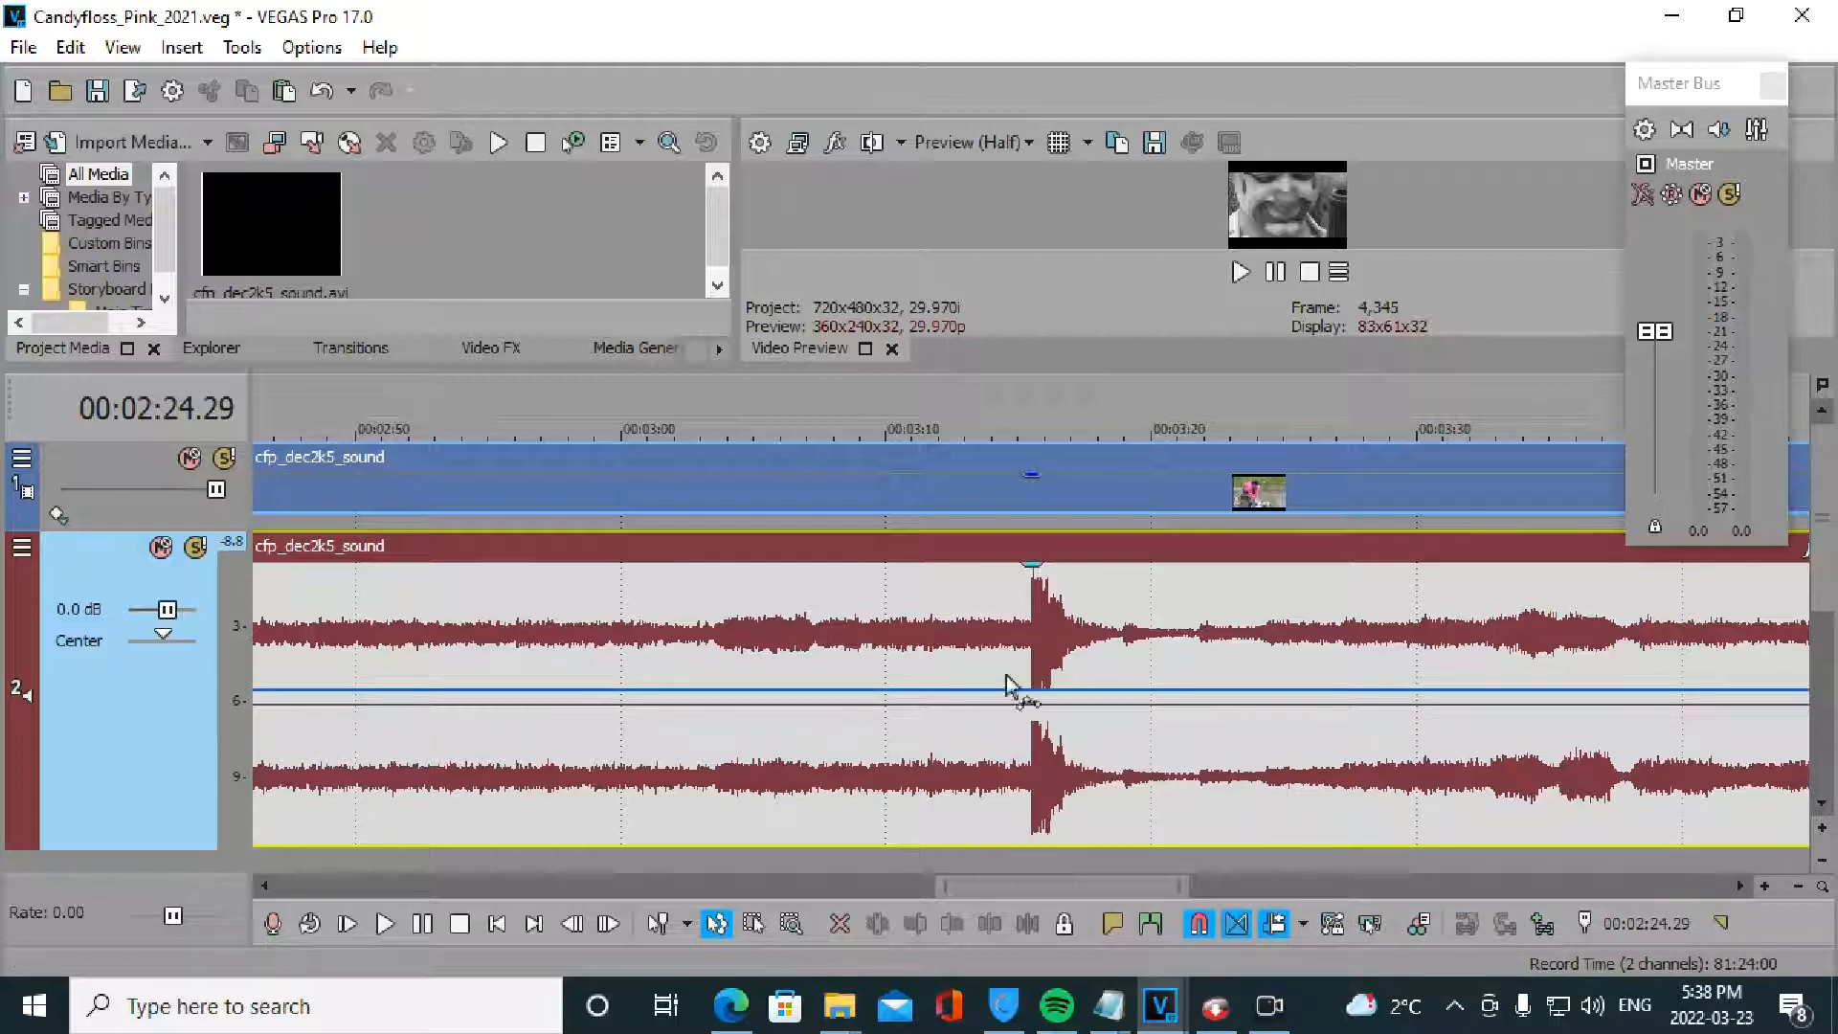
click(658, 925)
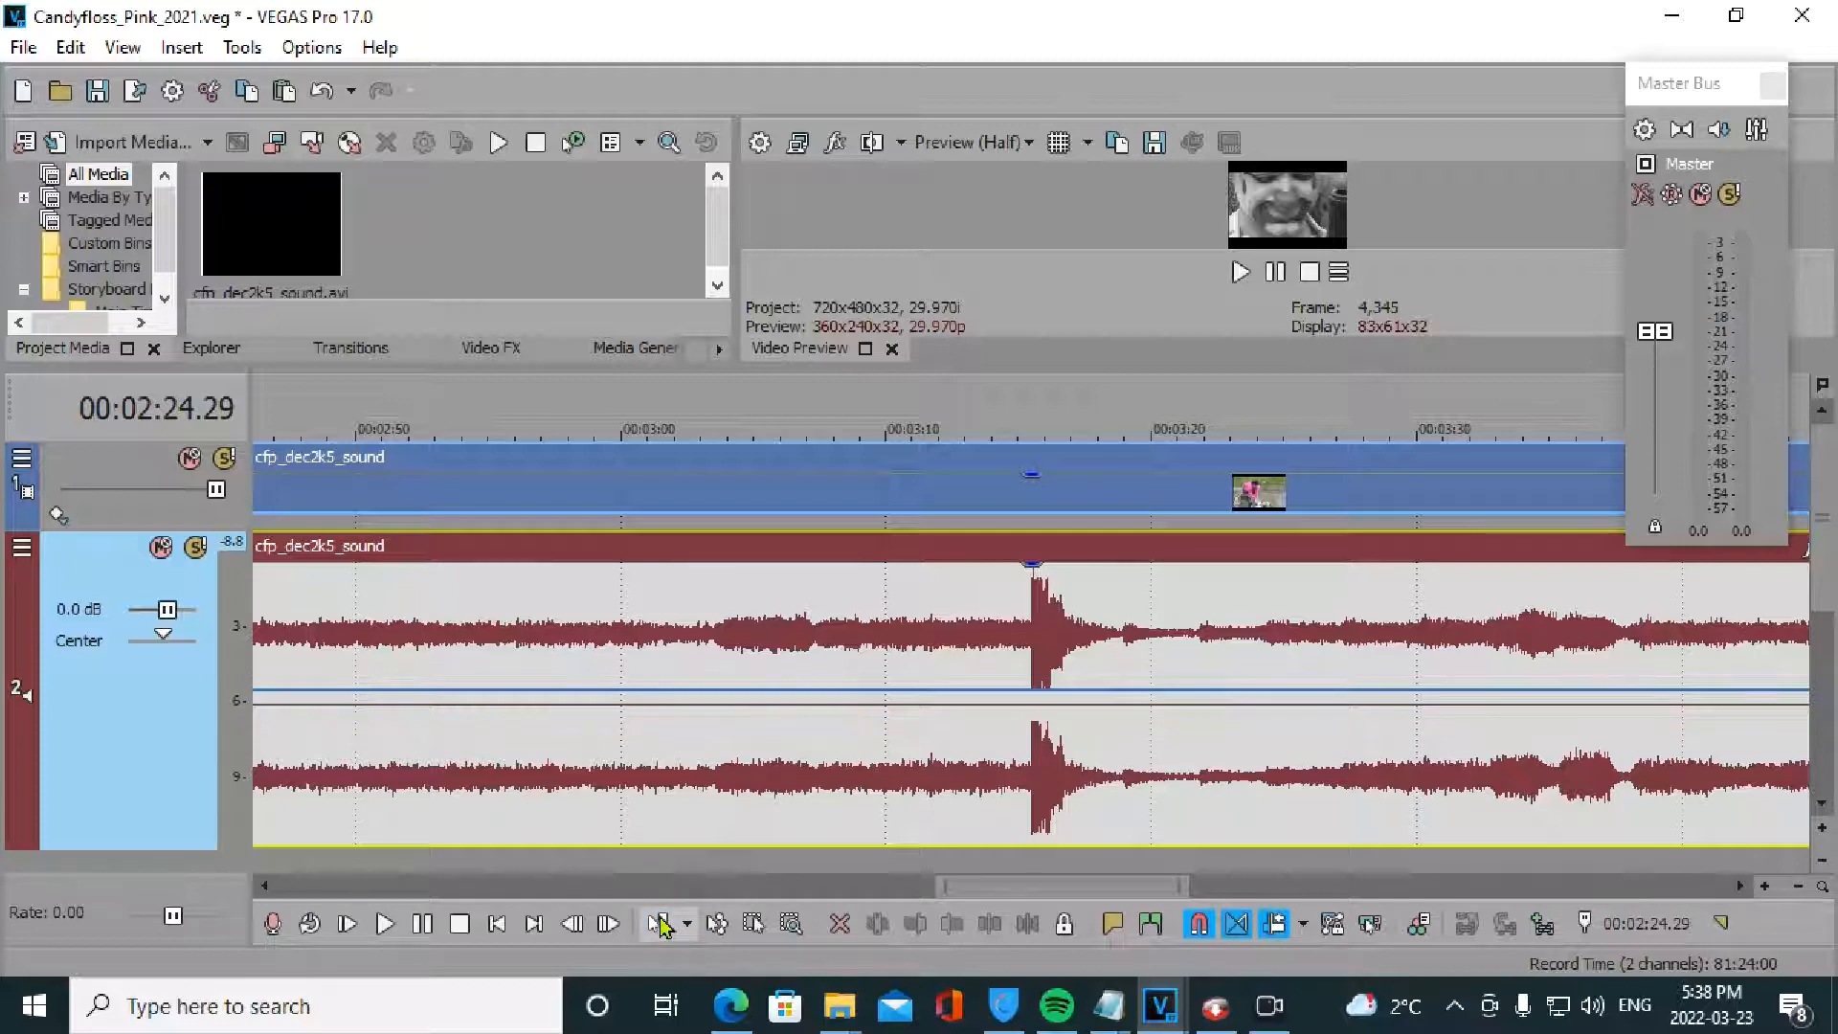
click(659, 925)
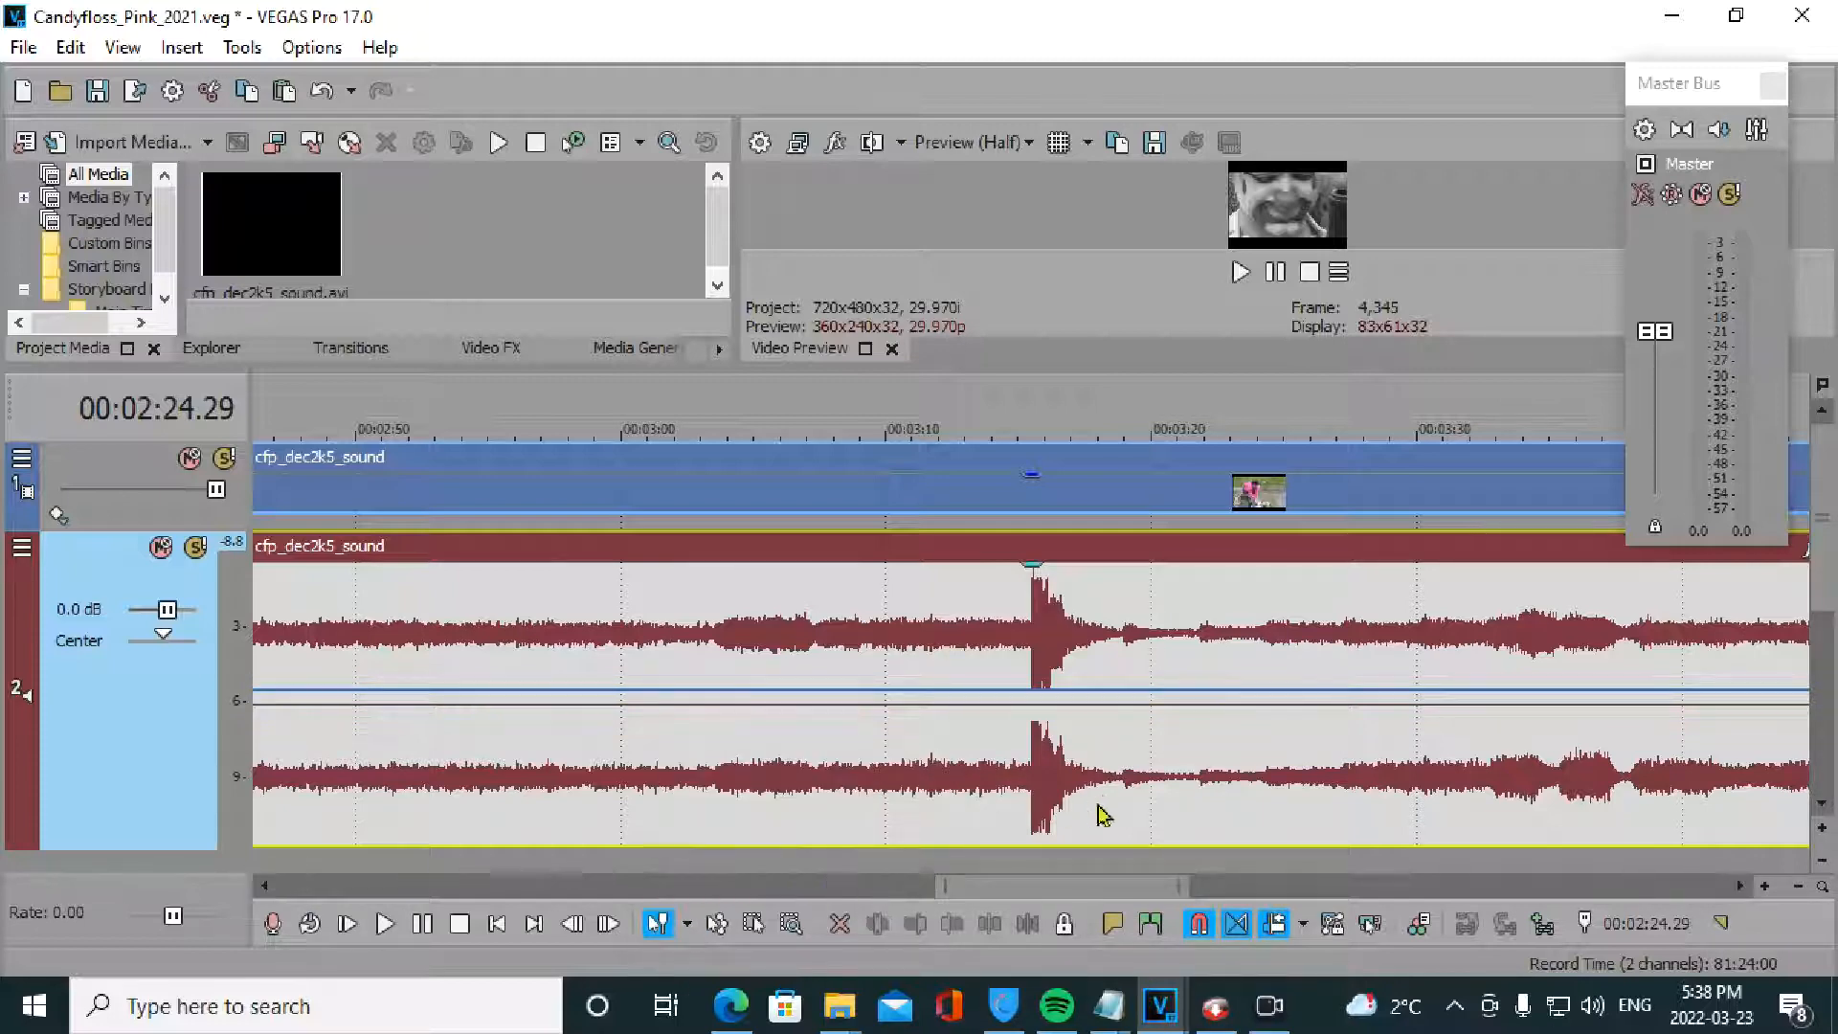
- Zoom in on the spike at 3:15 and play it back from just before
click(1031, 675)
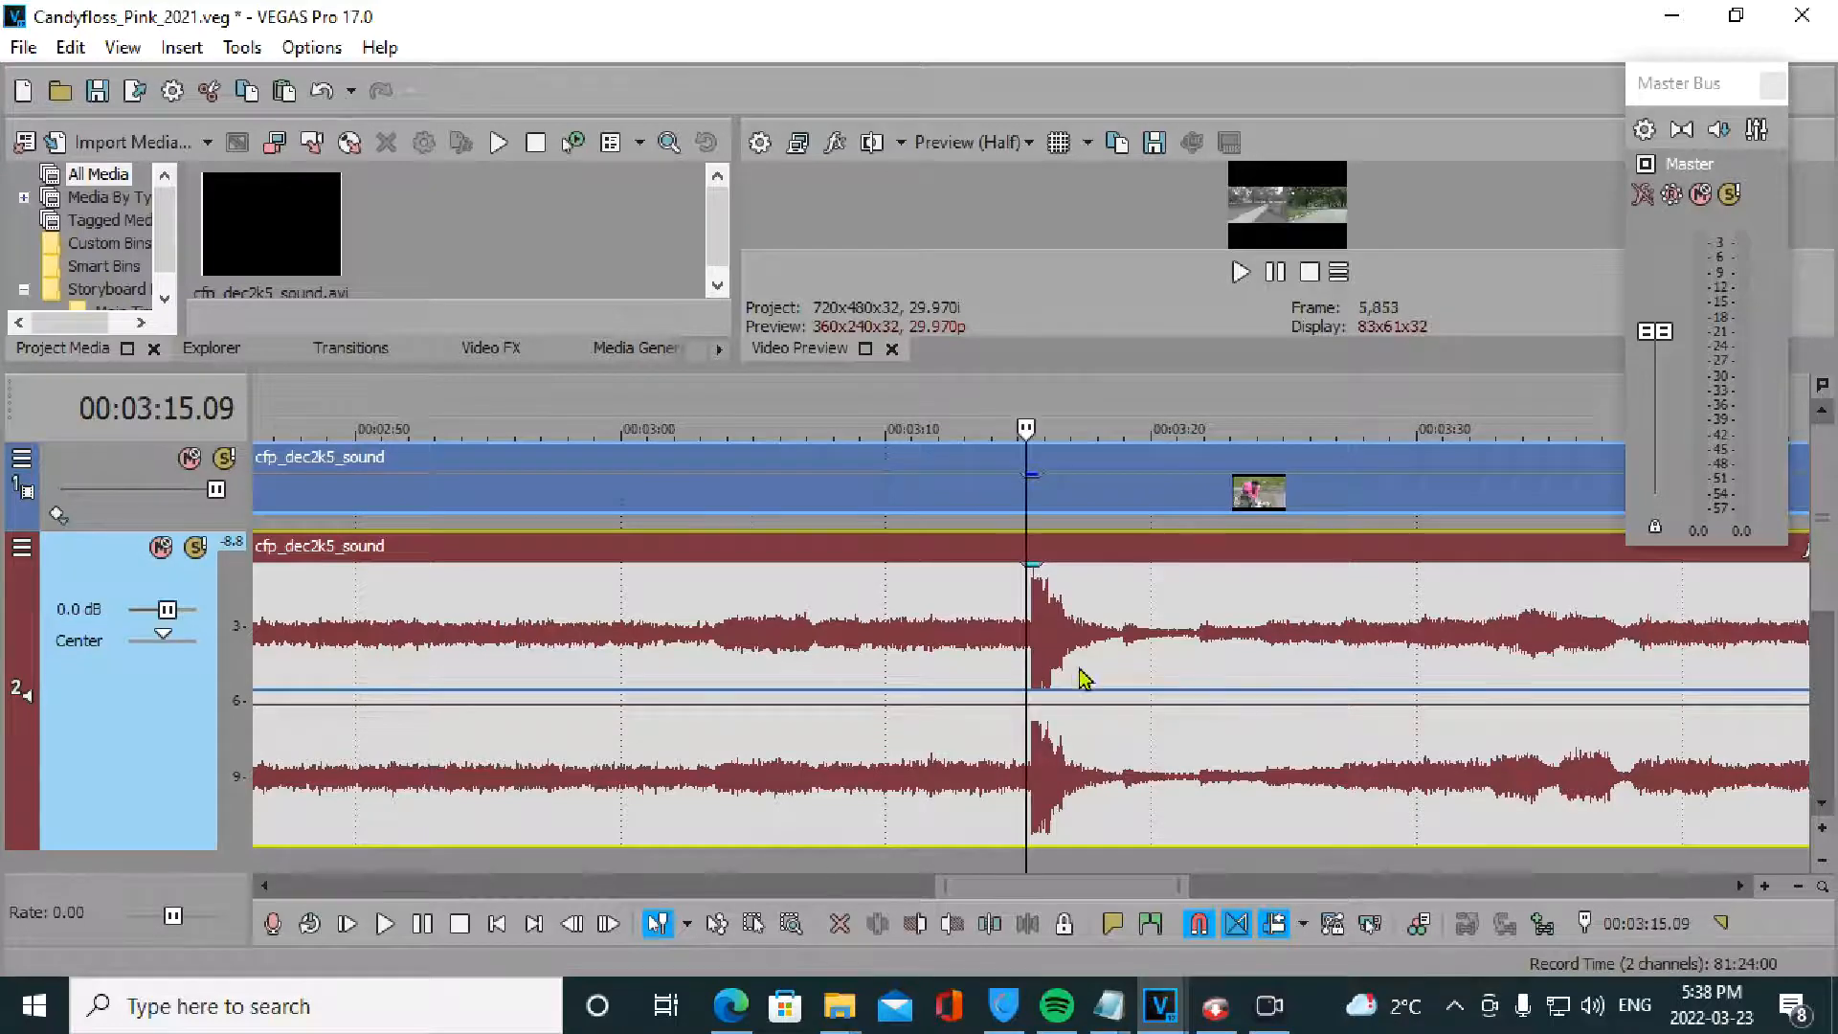
scroll(1053, 670, up, 5)
click(977, 670)
key(space)
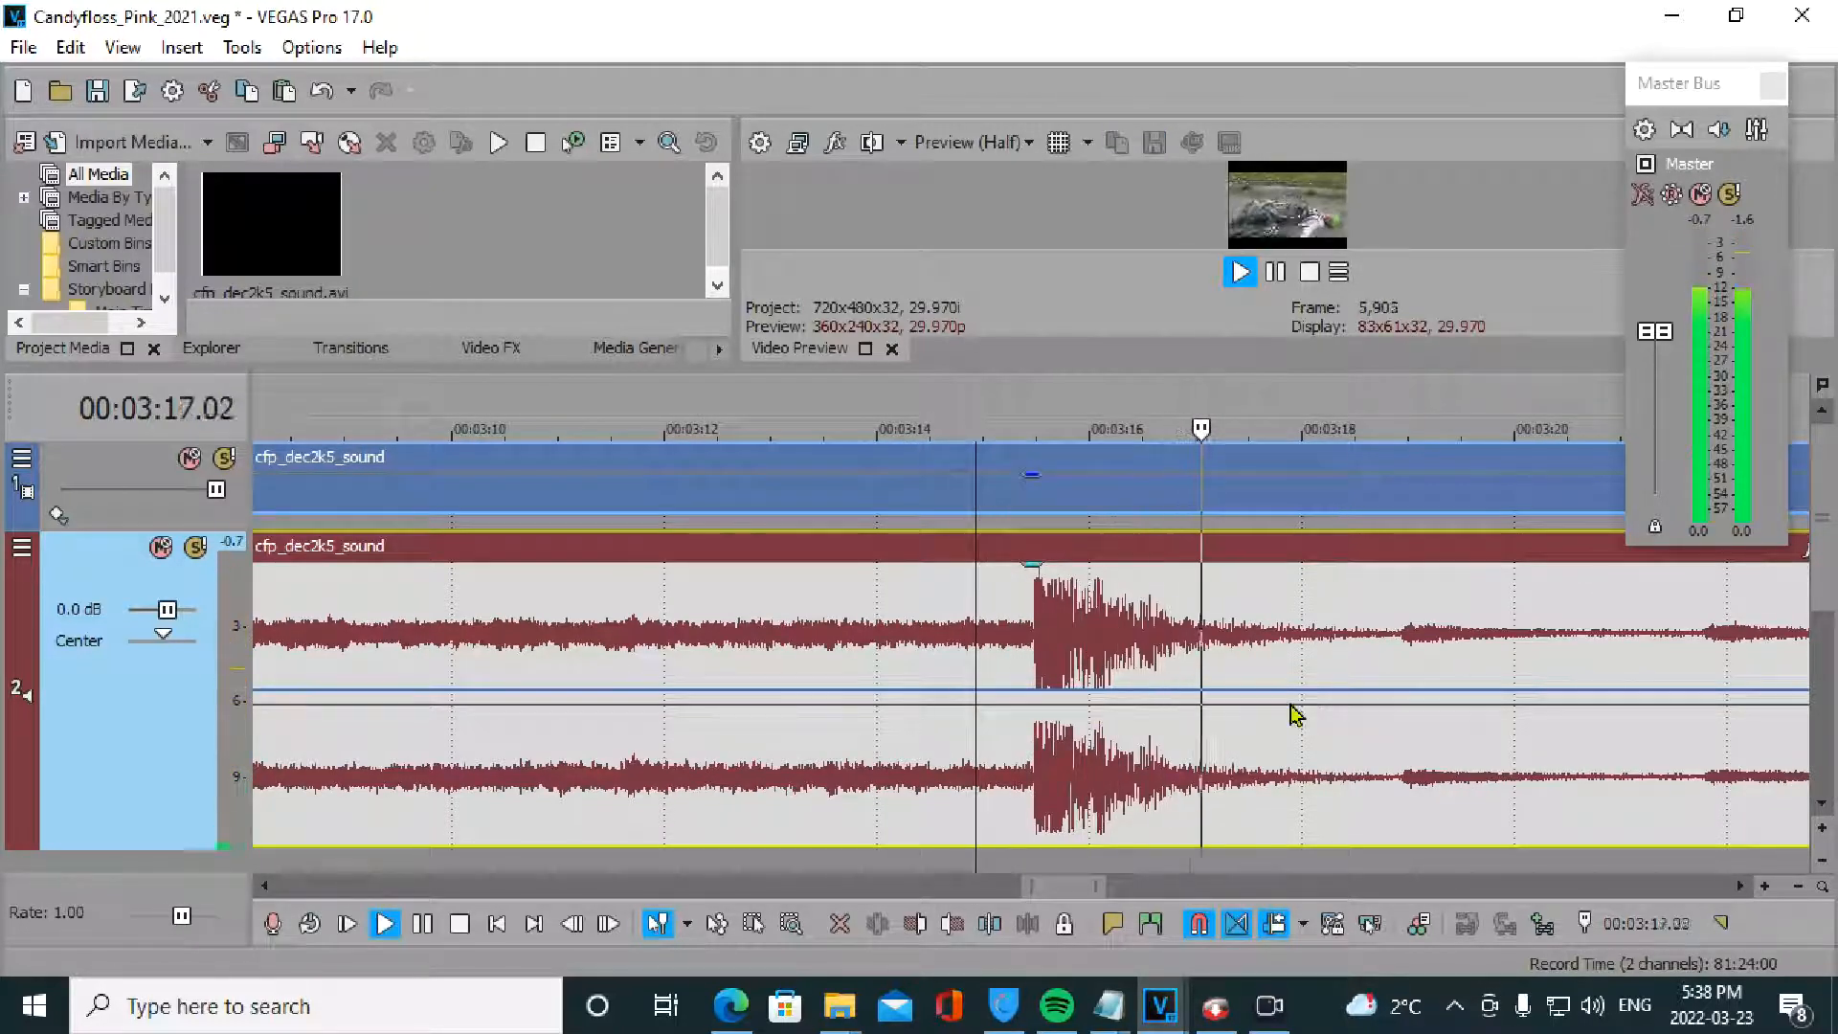
key(space)
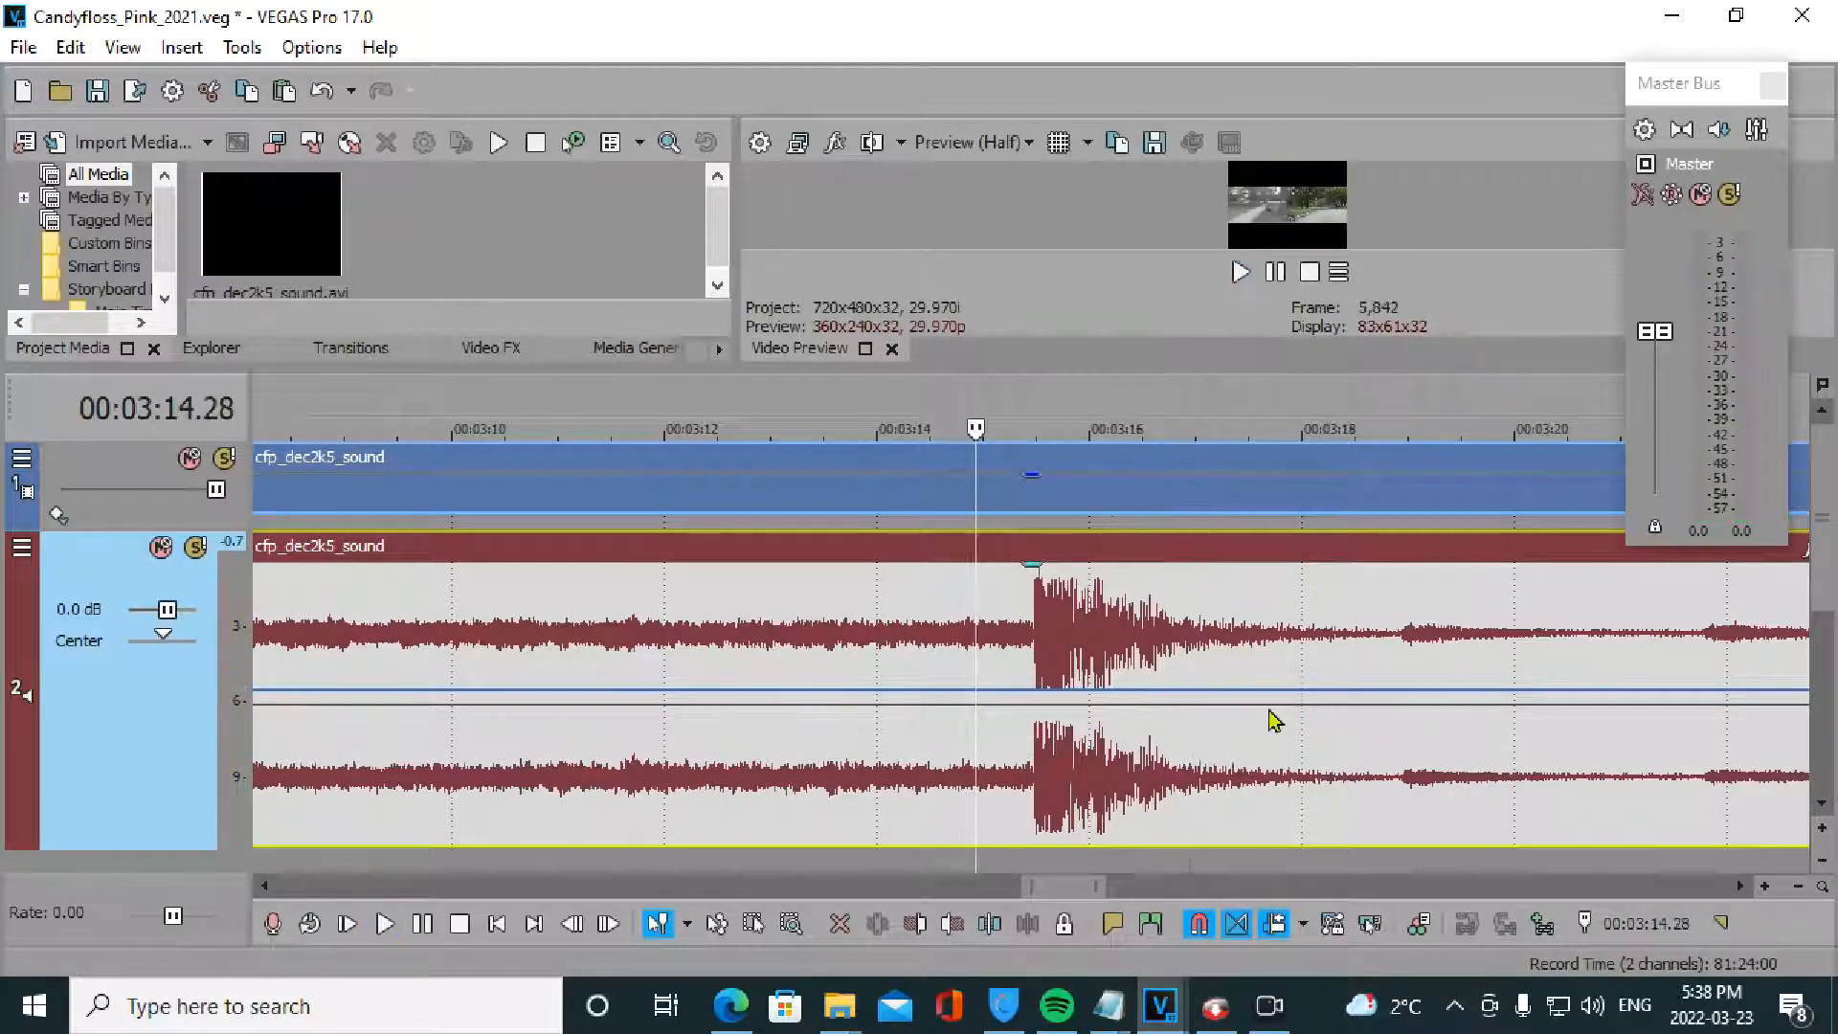
- Add envelope points at 3:15.09, 3:18.18 and 3:15.15, pulling the onset point down, and preview
double_click(1016, 690)
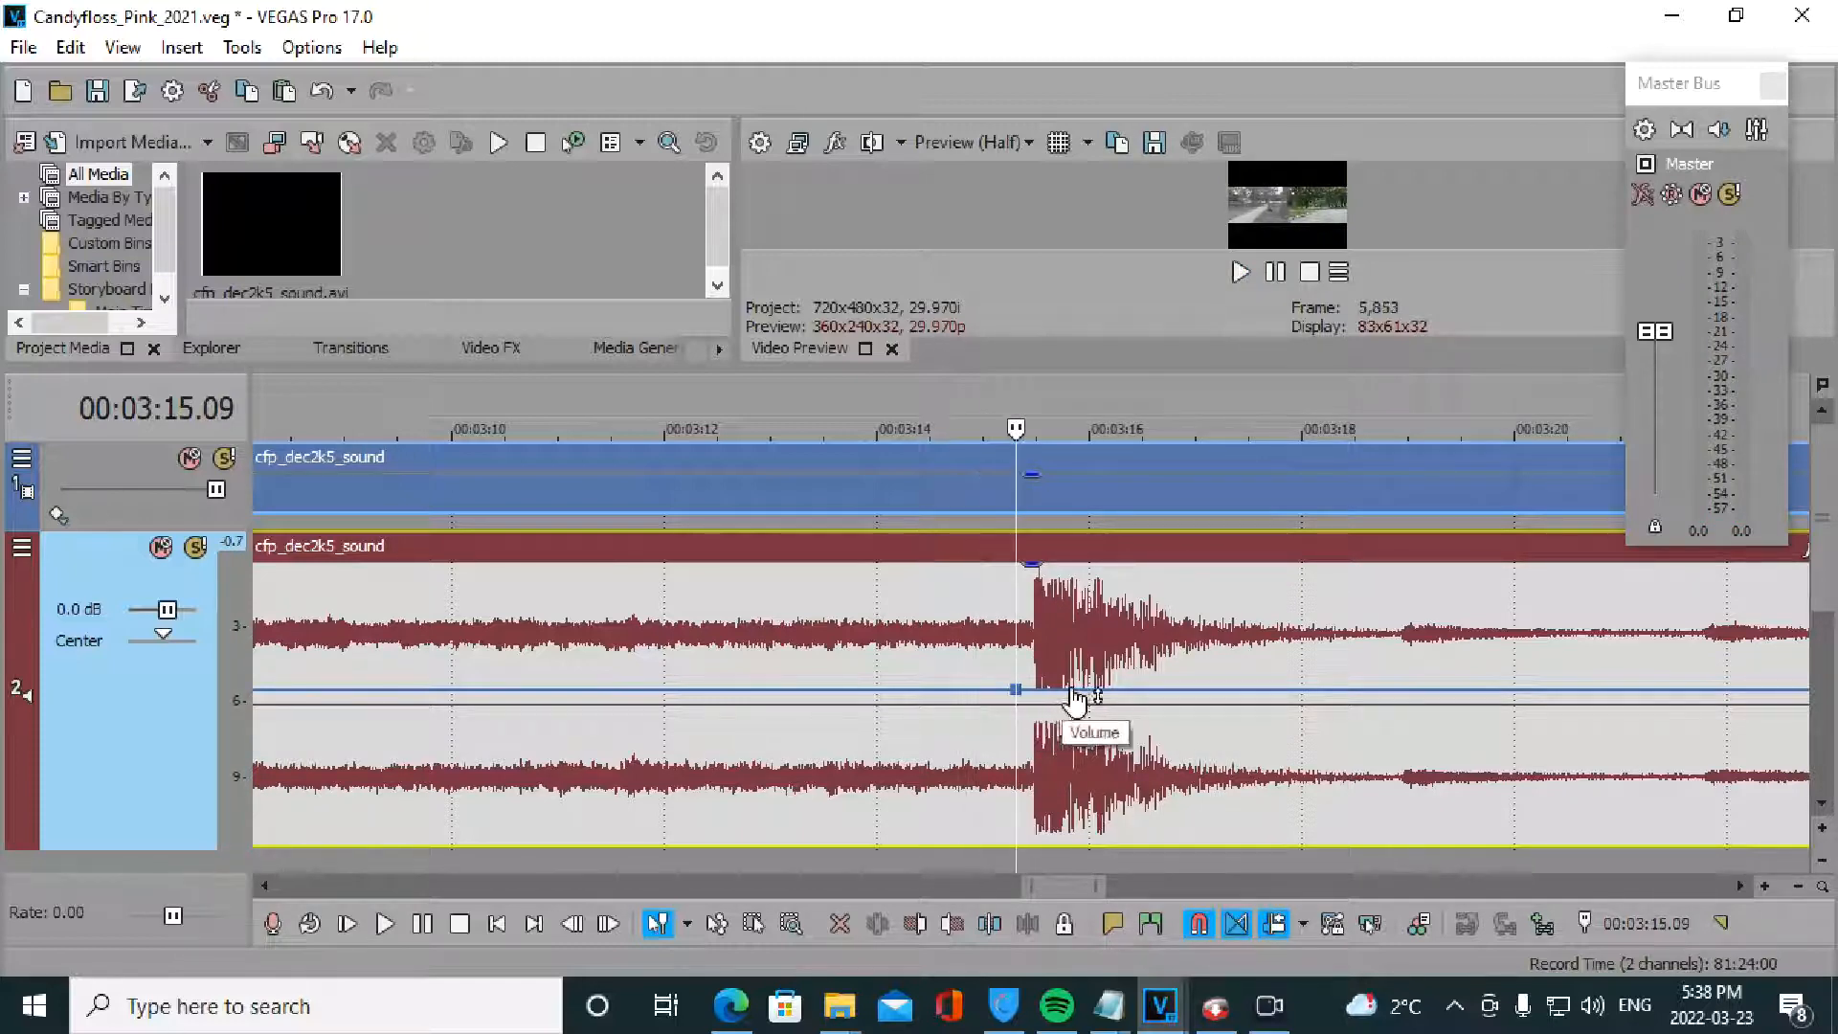
double_click(1366, 691)
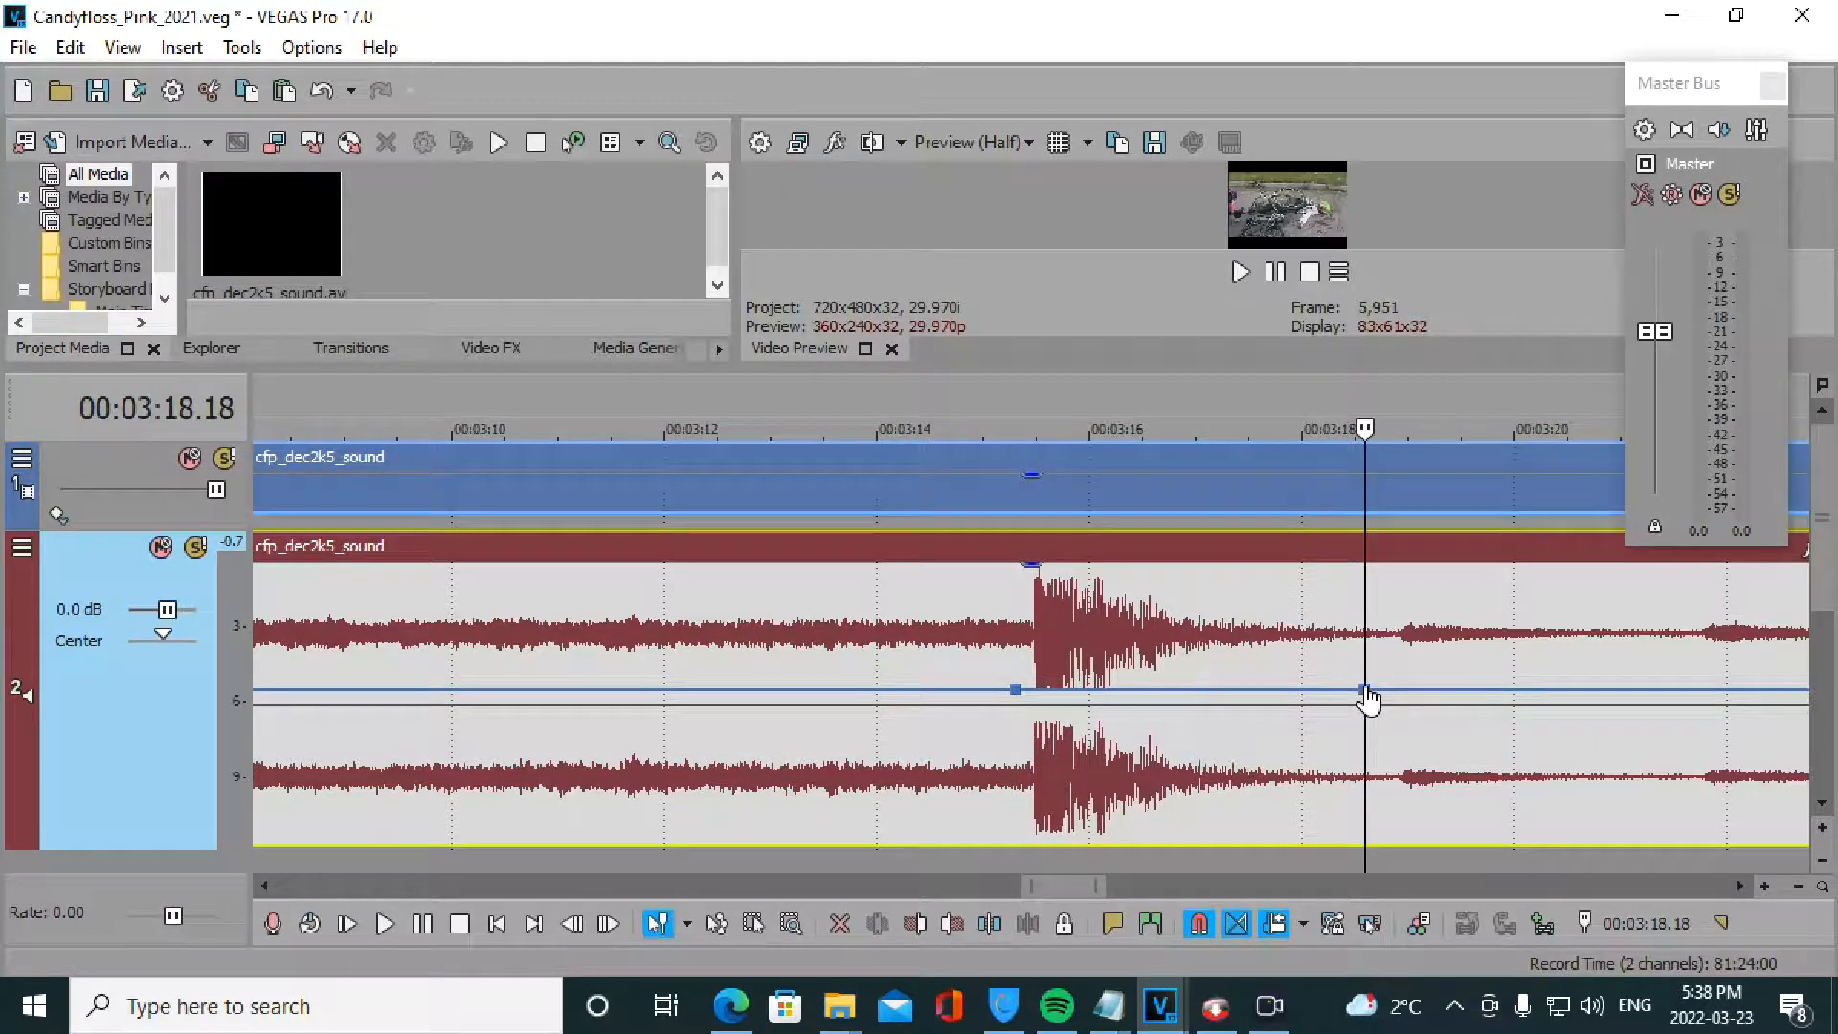
double_click(1037, 692)
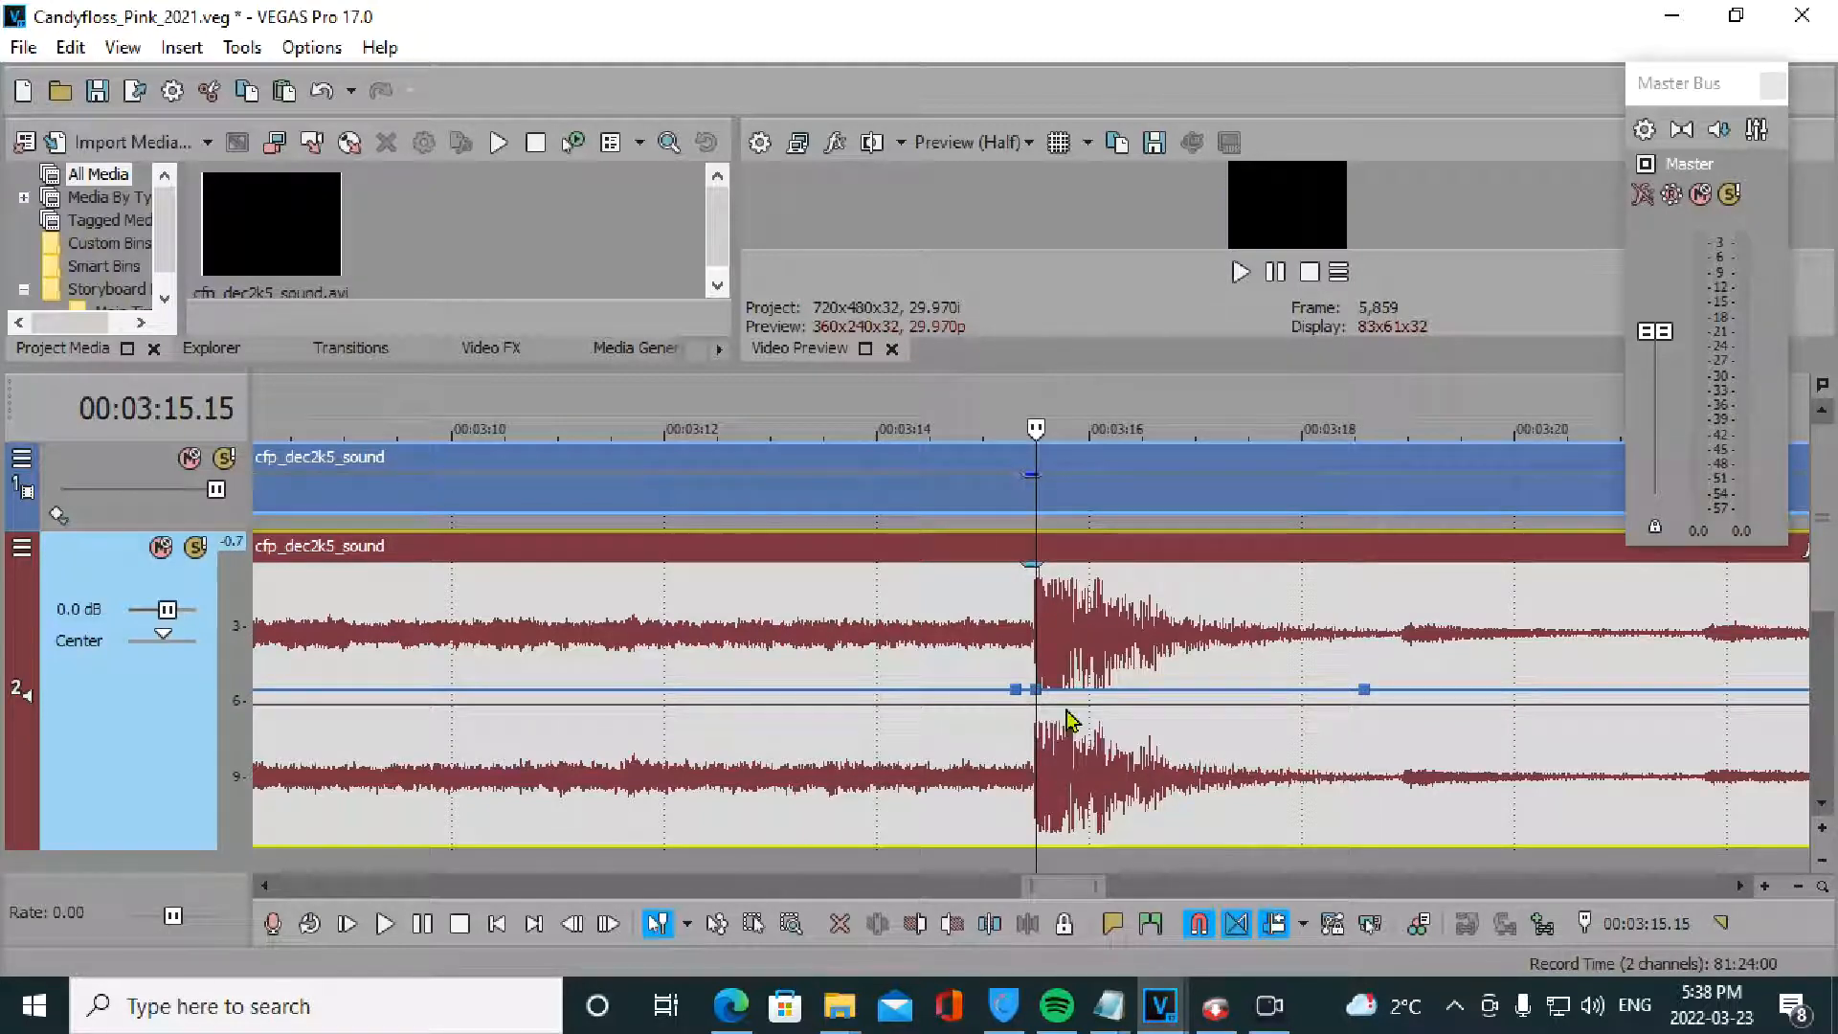
drag(1047, 697, 1048, 785)
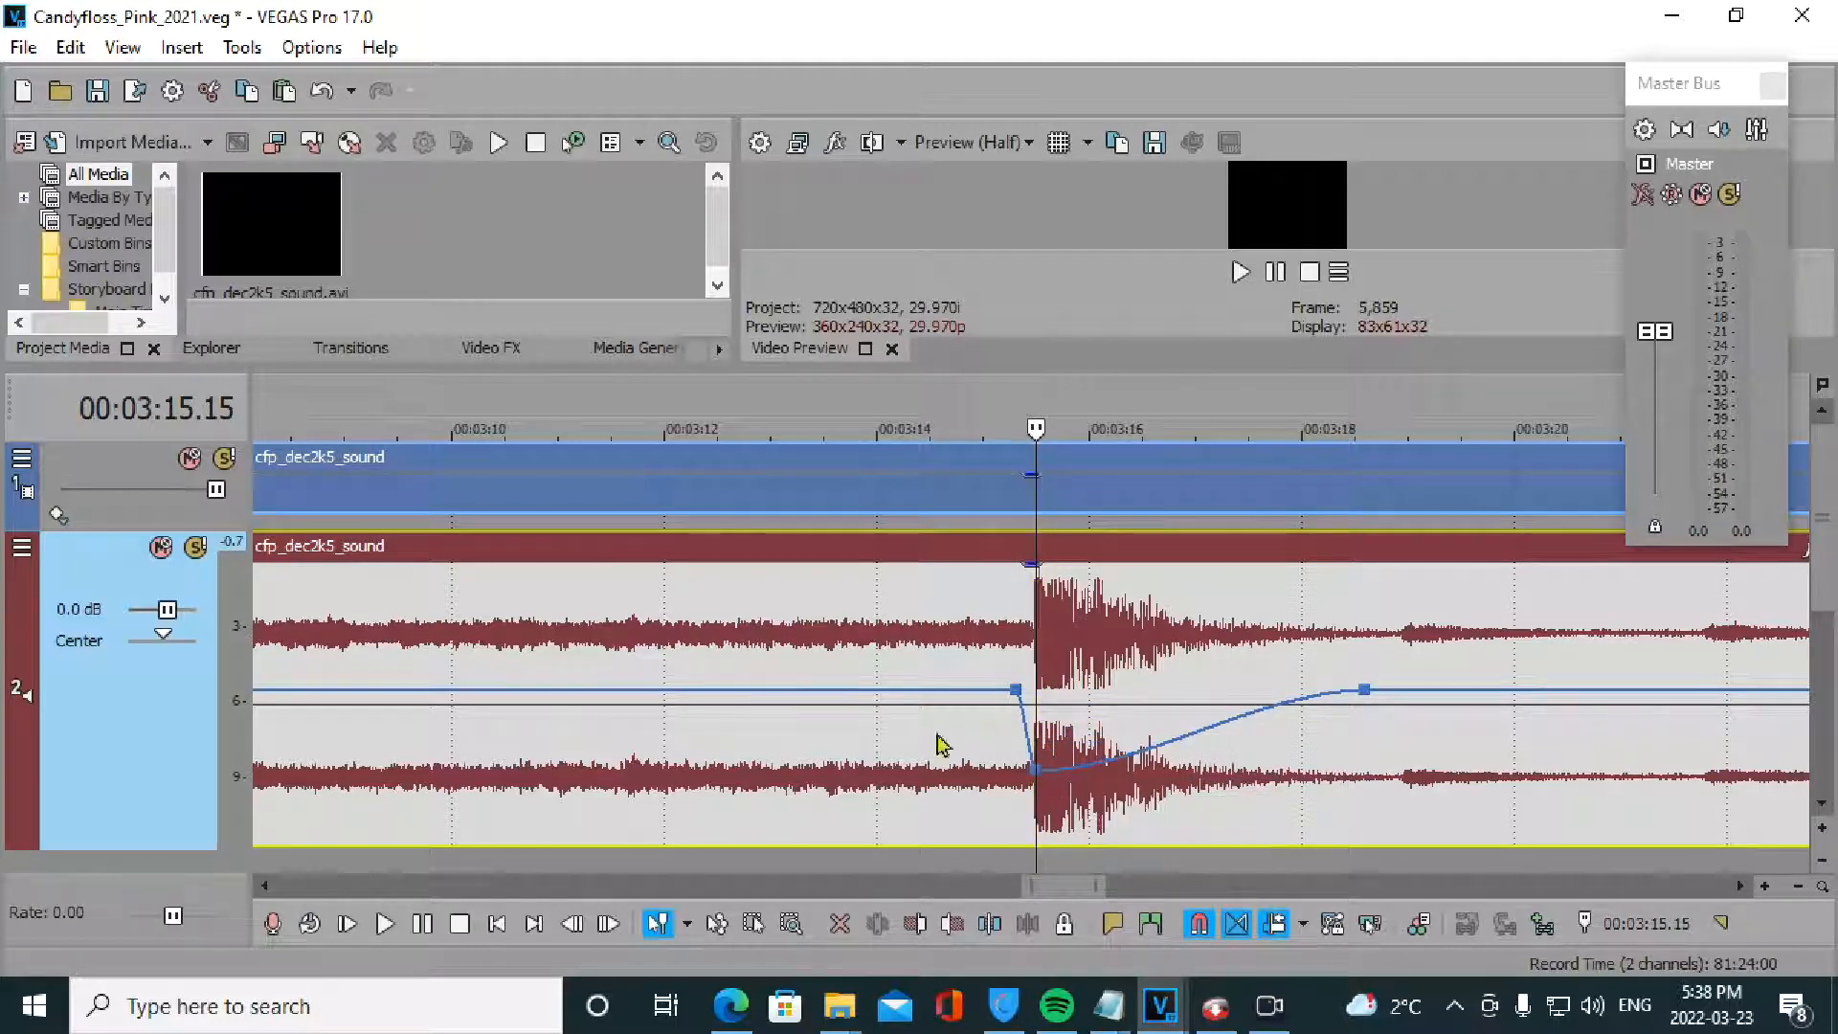
click(911, 752)
key(space)
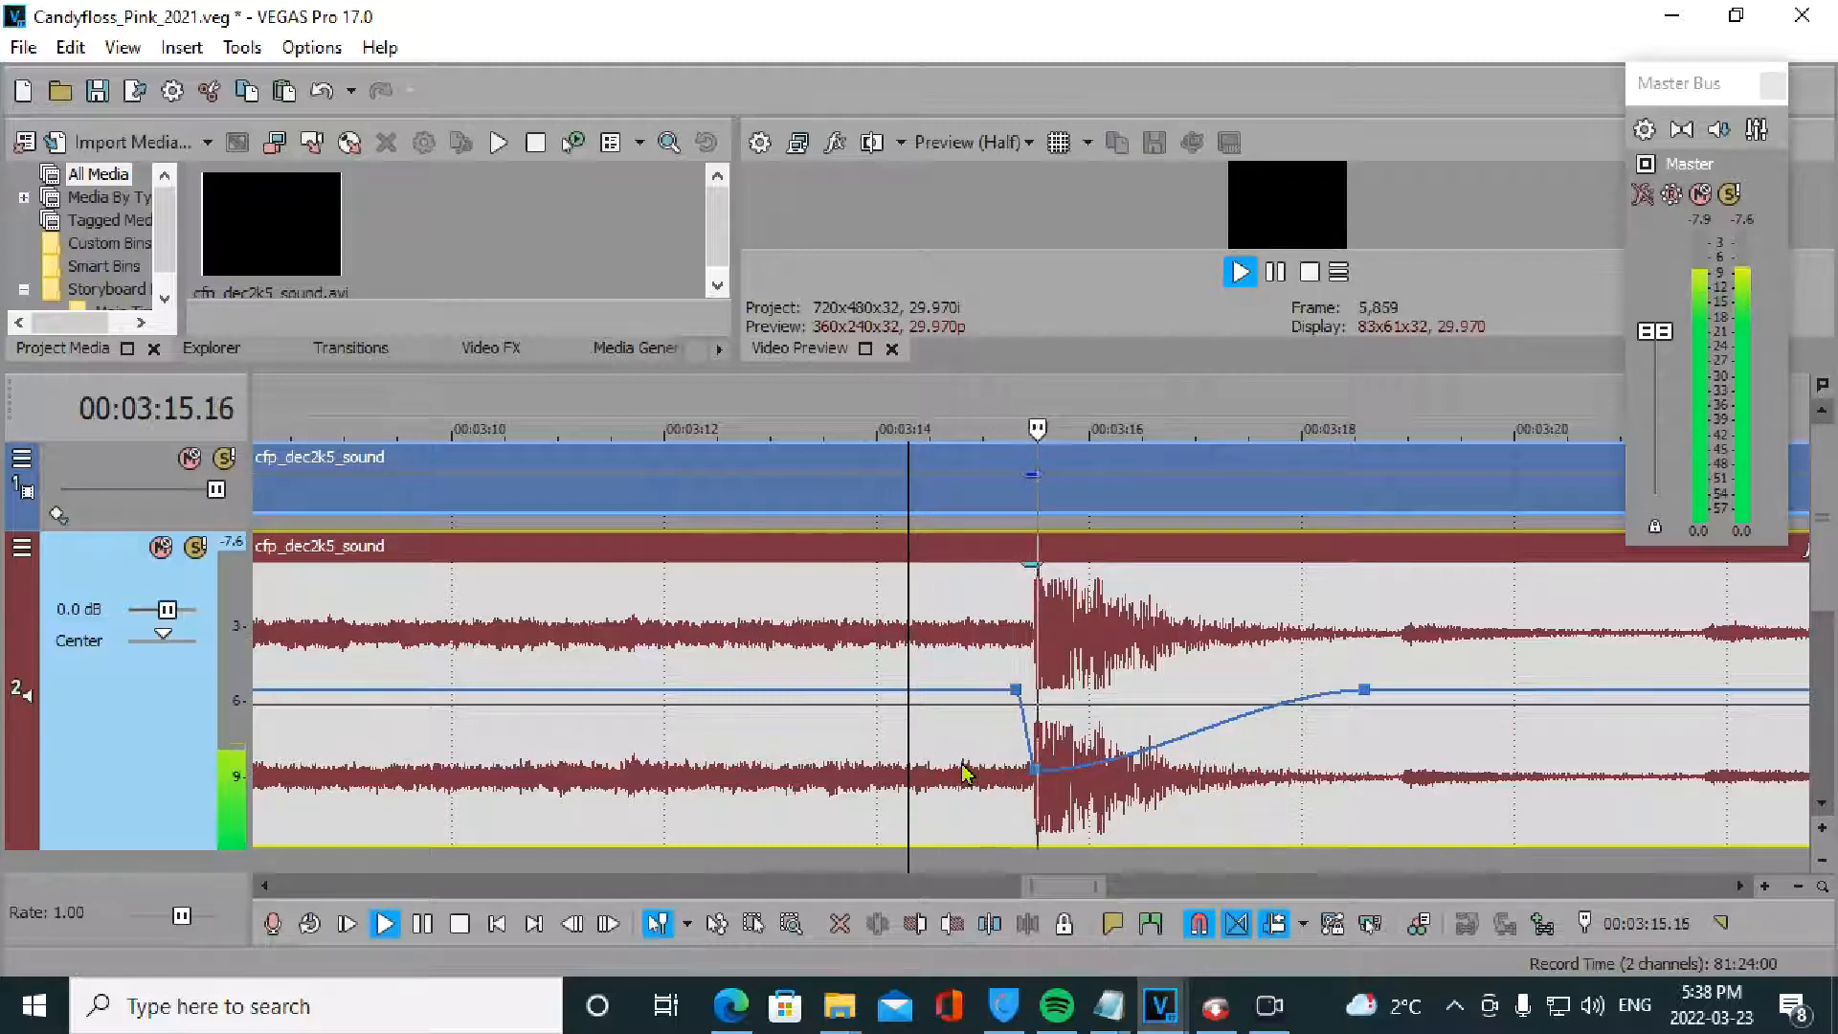
key(space)
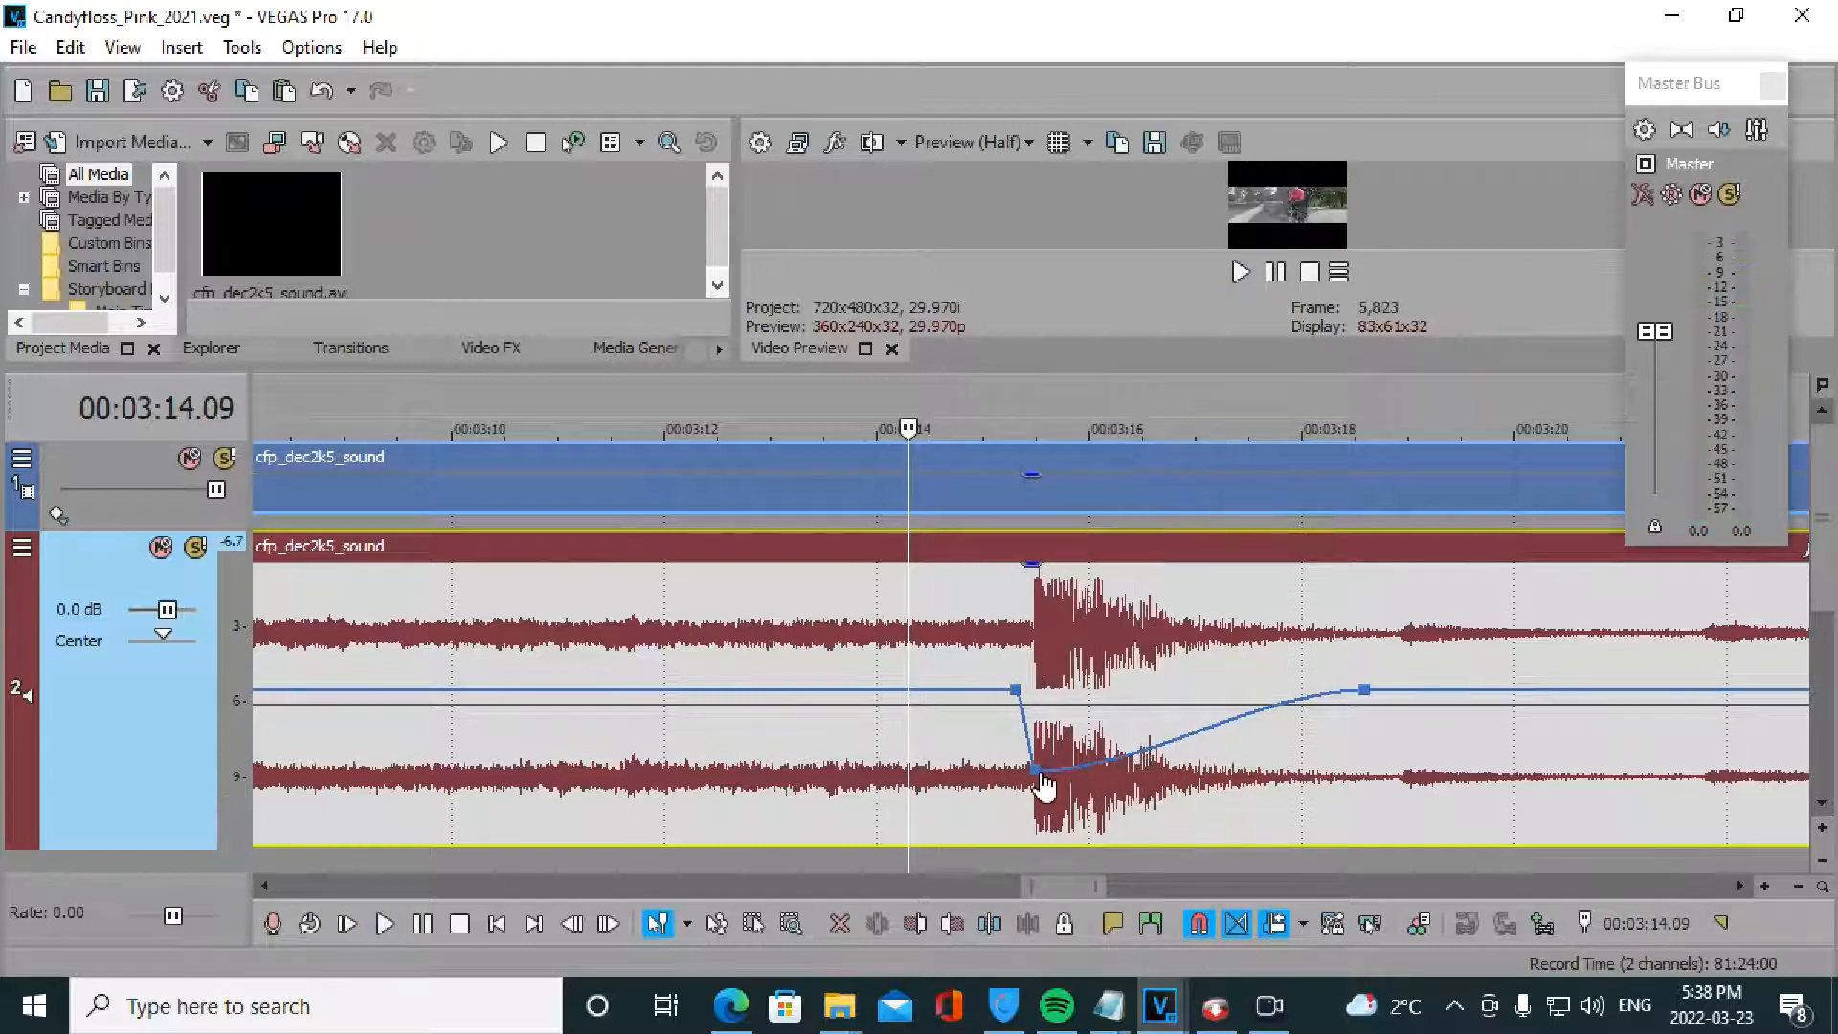
- Shift the low envelope point slightly later into the spike and replay the edited section twice
mouse_move(1035, 771)
mouse_down()
mouse_move(1062, 752)
mouse_move(1040, 754)
mouse_up()
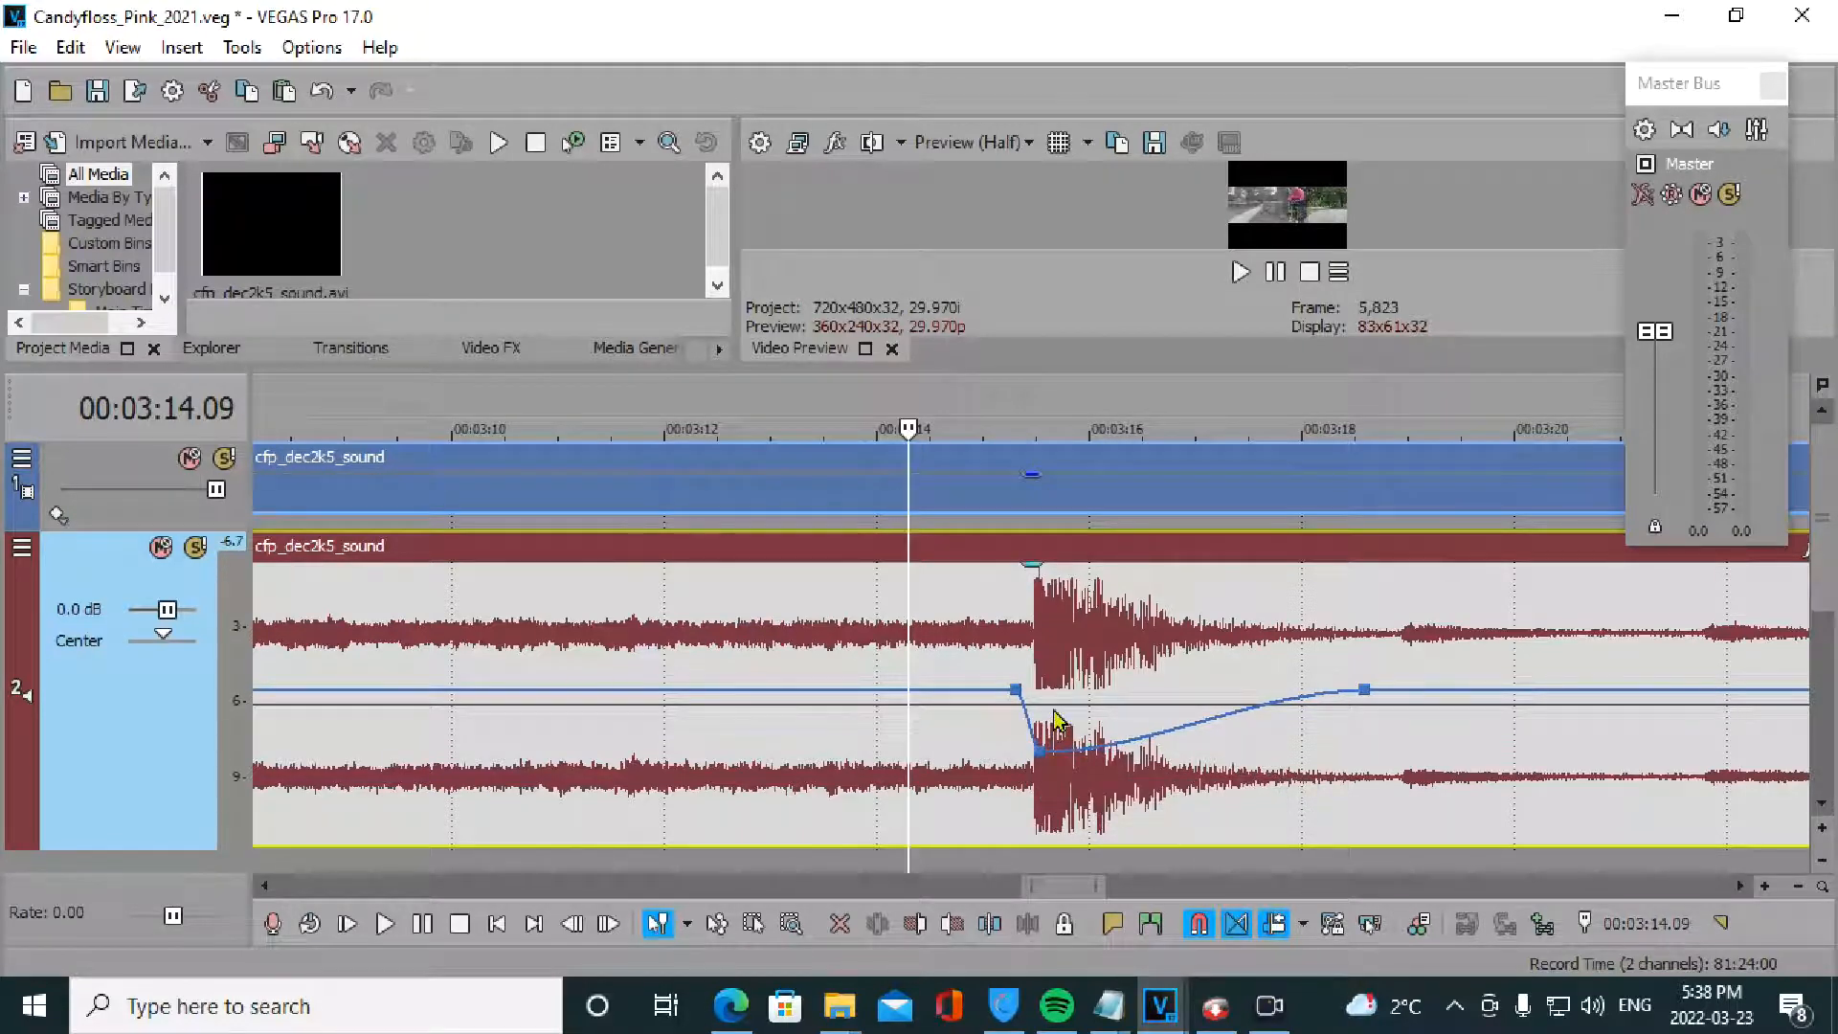
click(1053, 729)
scroll(1051, 723, up, 2)
scroll(1046, 714, up, 1)
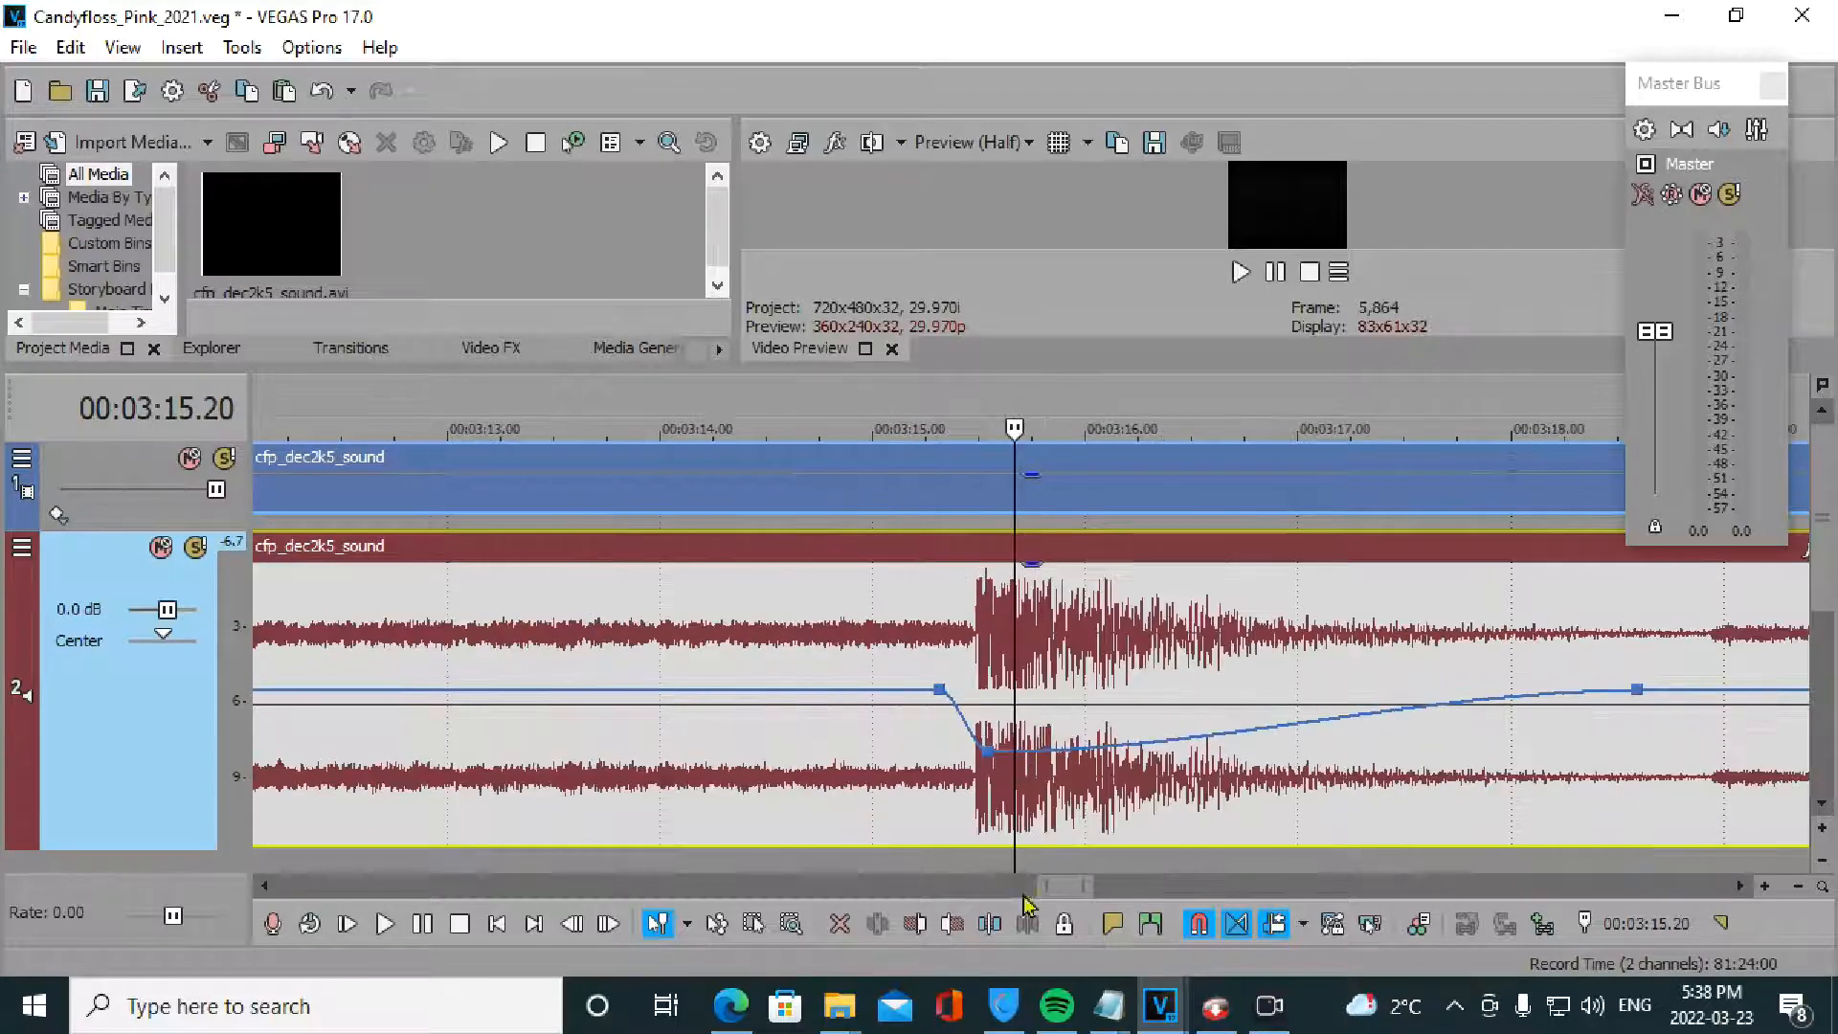
drag(1069, 887, 1076, 886)
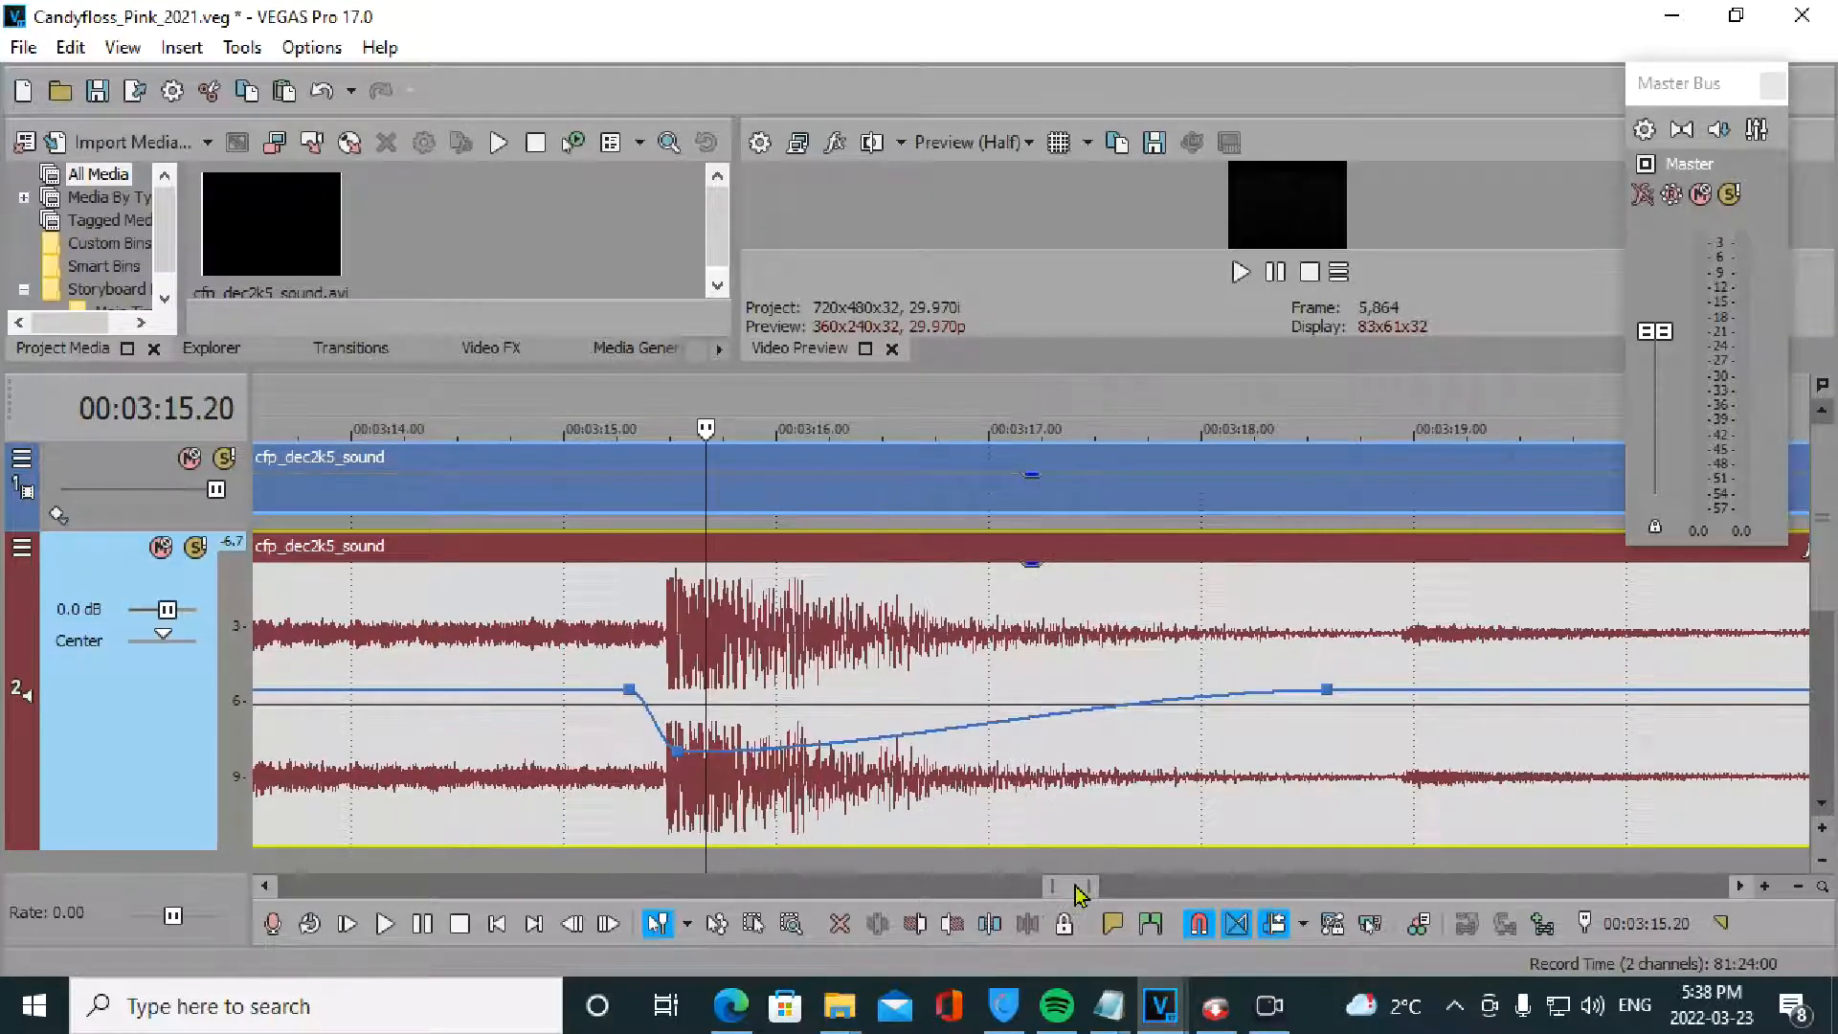
click(613, 756)
key(space)
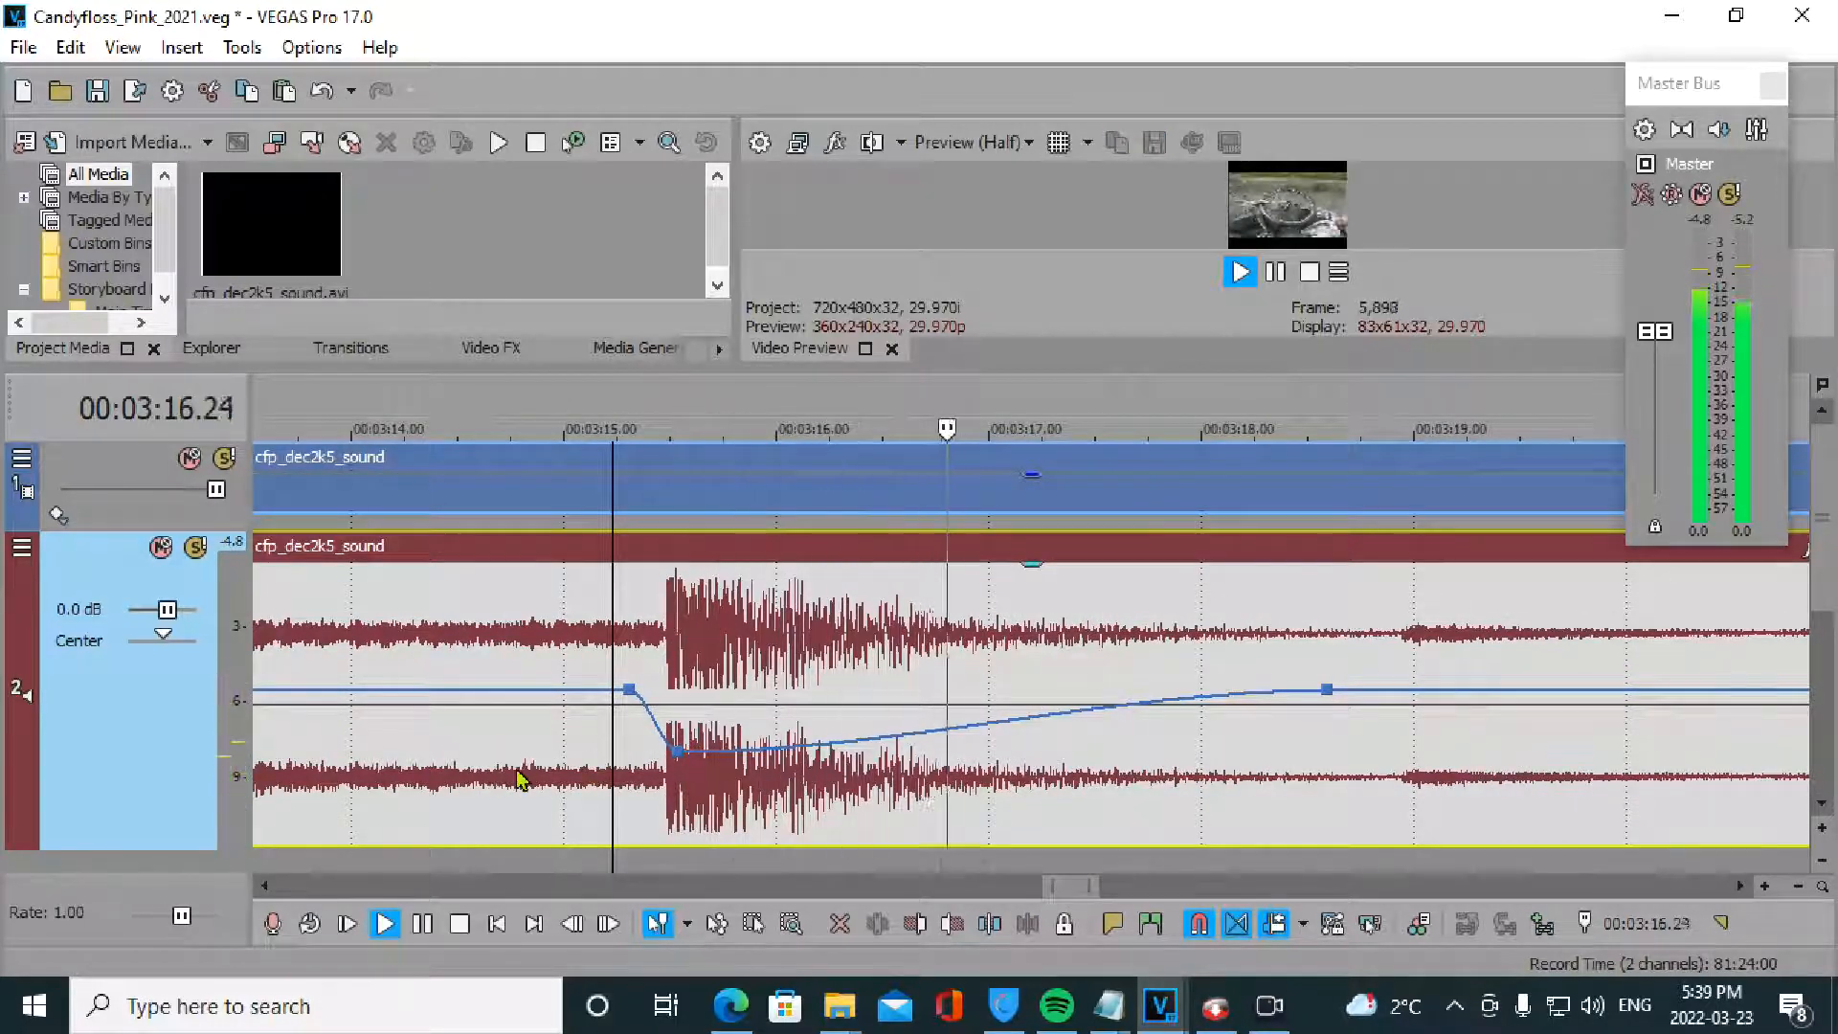
key(space)
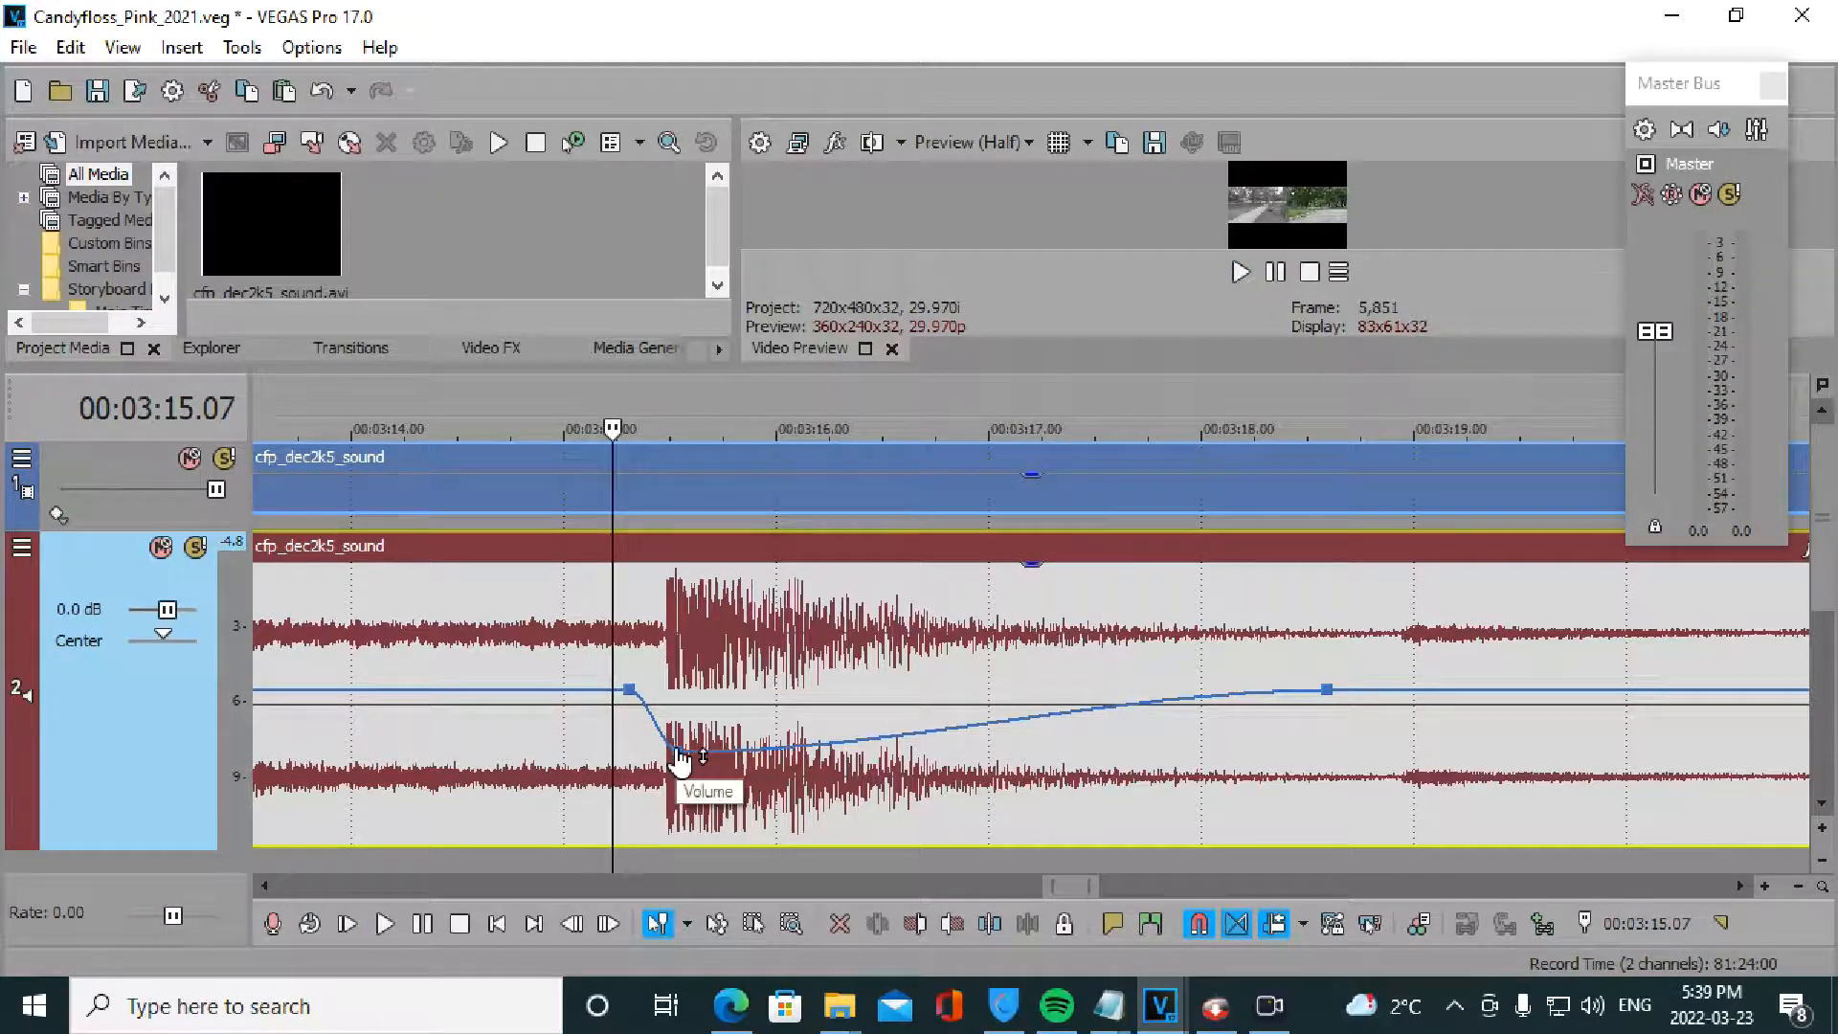
key(space)
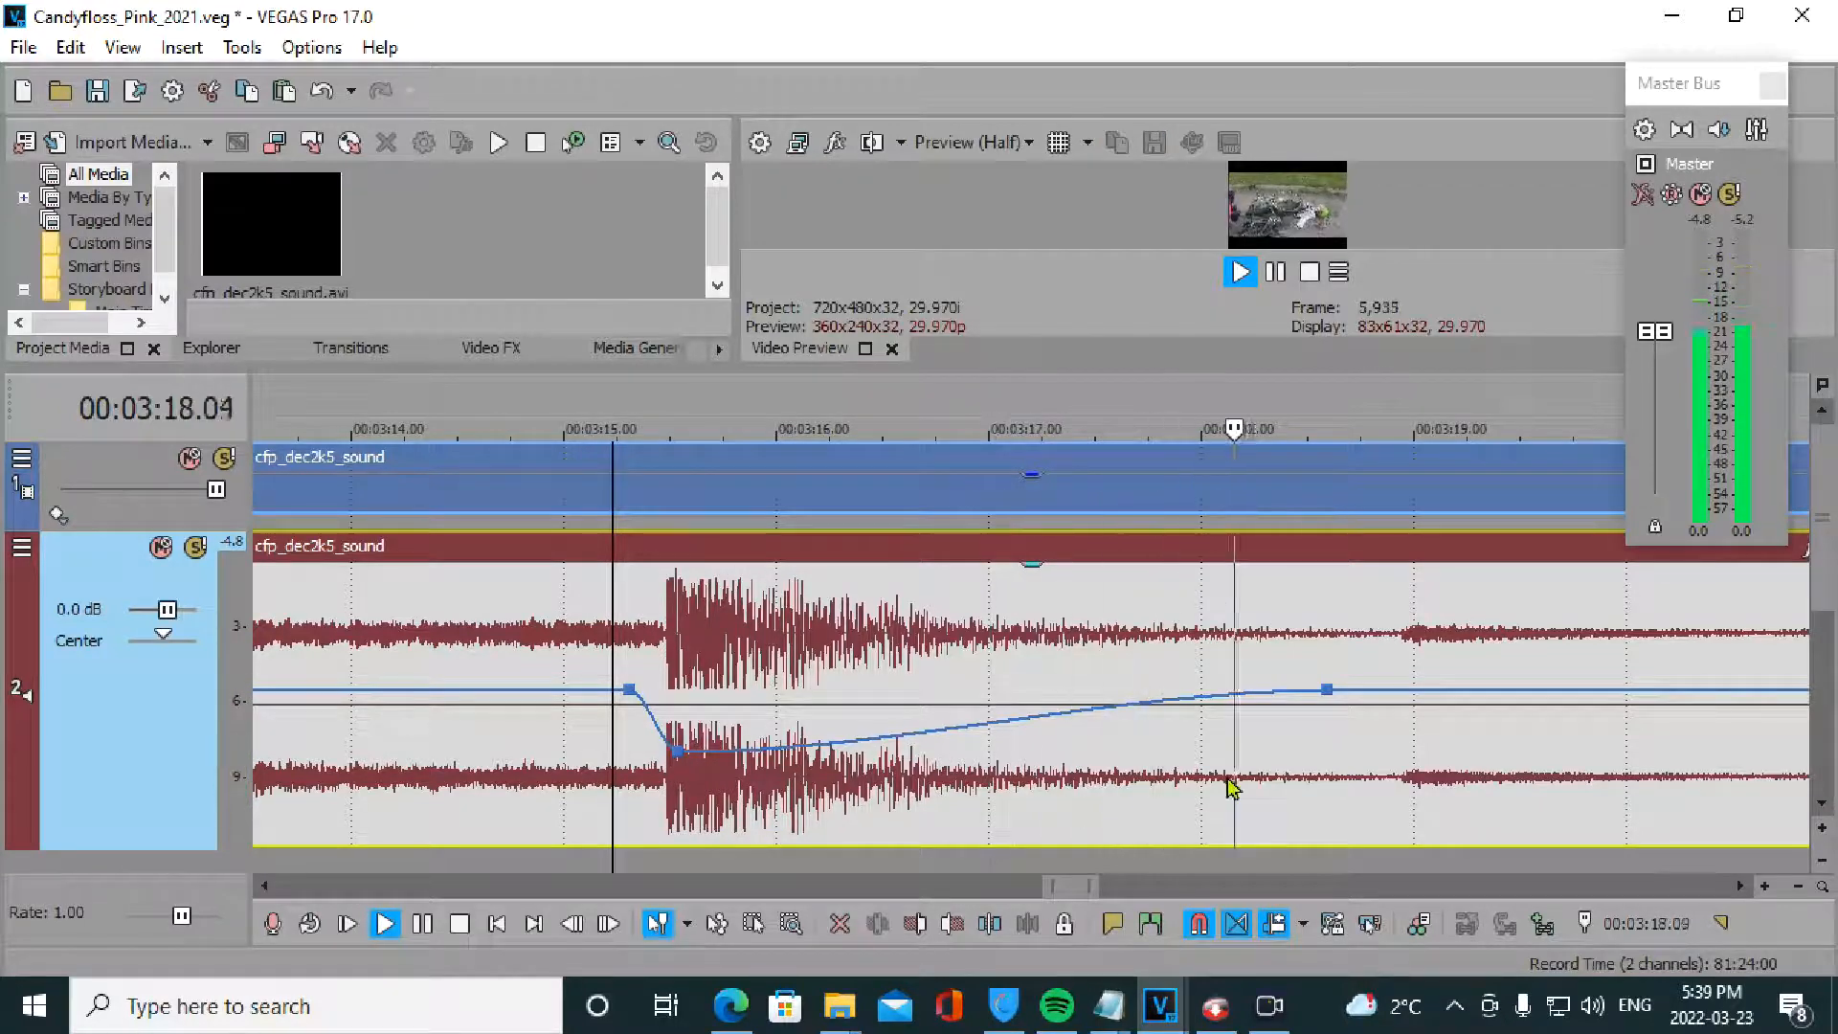
key(space)
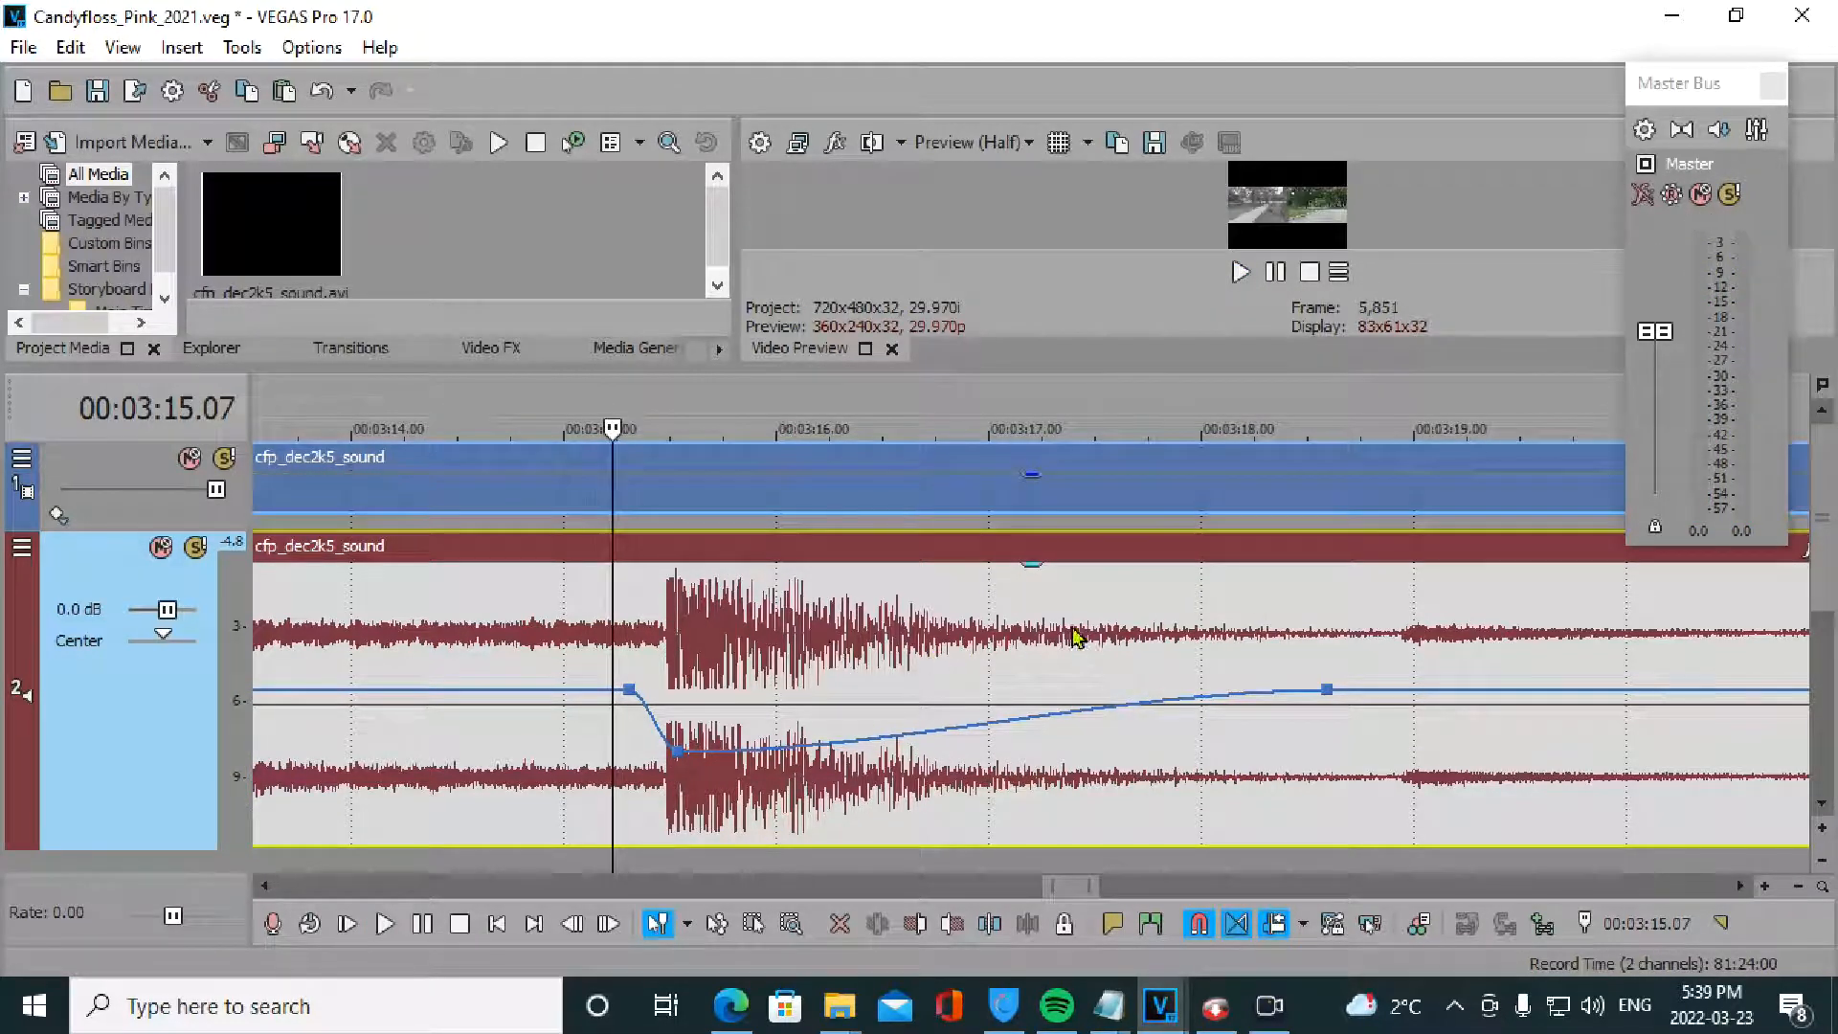
- Add ramp points, raise the one at 3:17.01, move the middle point to 3:16.18, and preview
double_click(885, 739)
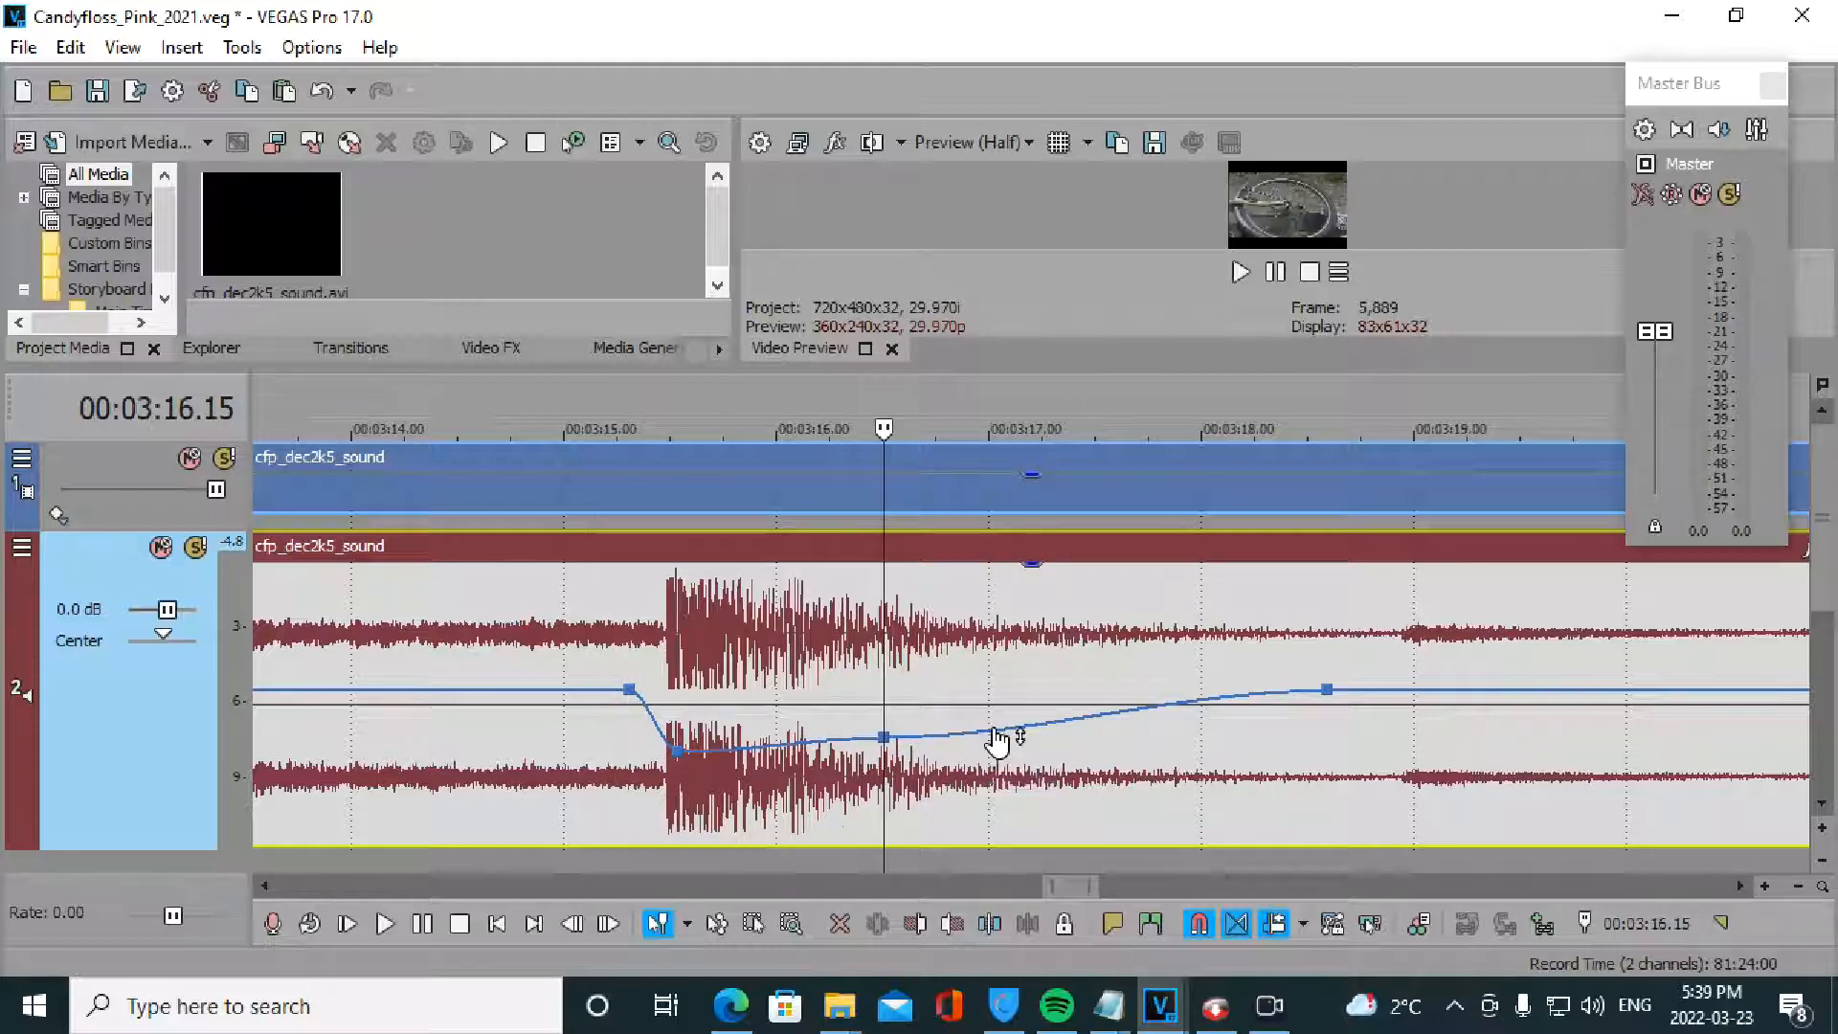
double_click(994, 736)
drag(994, 736, 1049, 709)
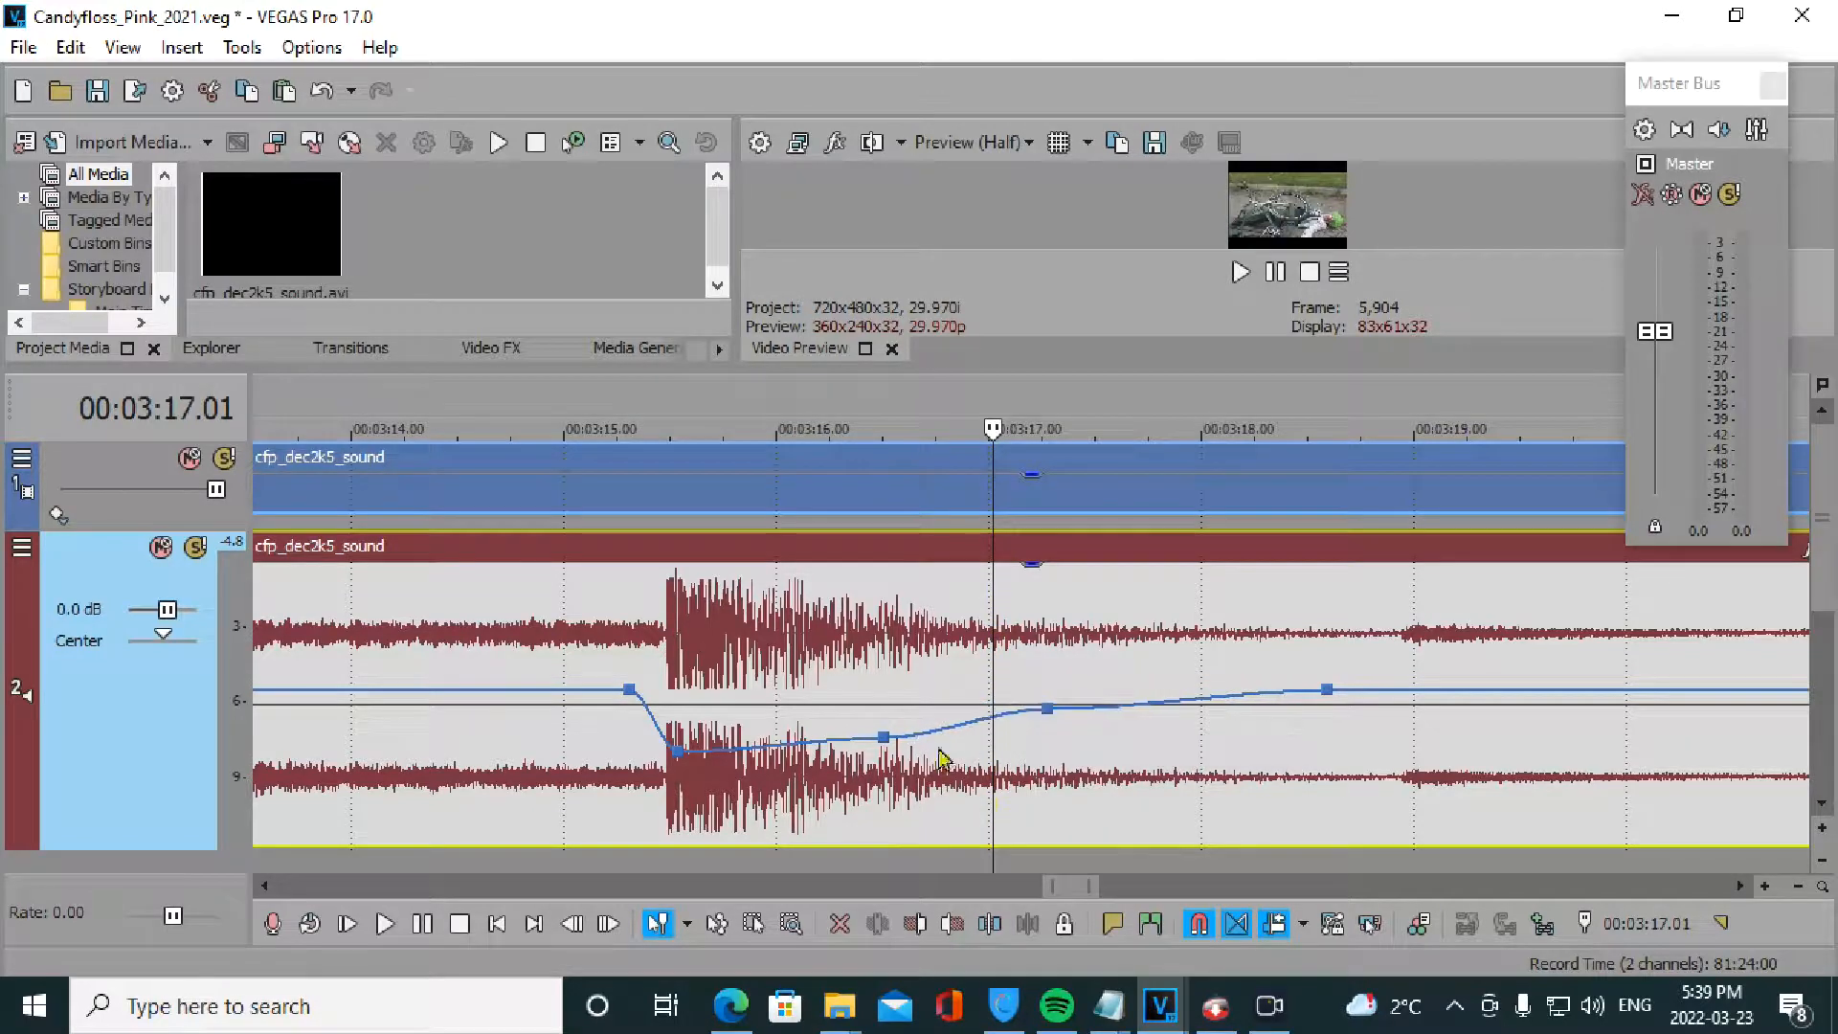
drag(888, 752, 910, 747)
click(587, 780)
key(space)
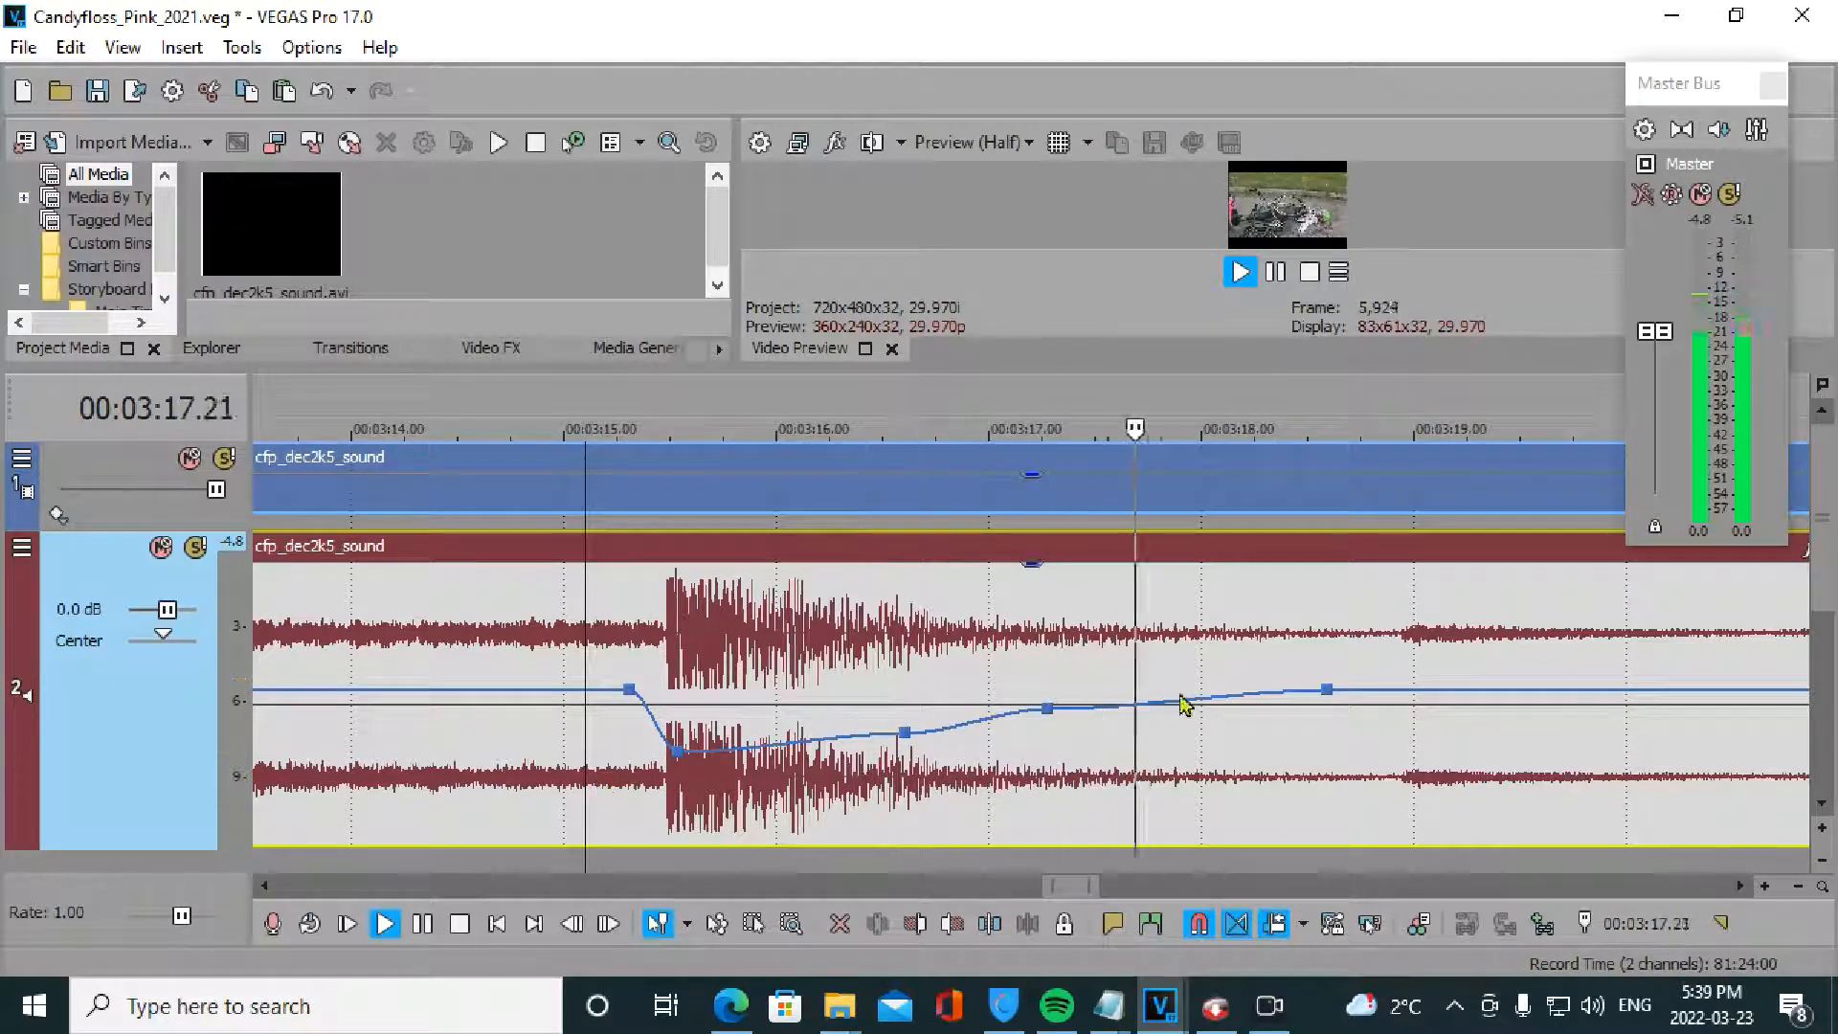
key(space)
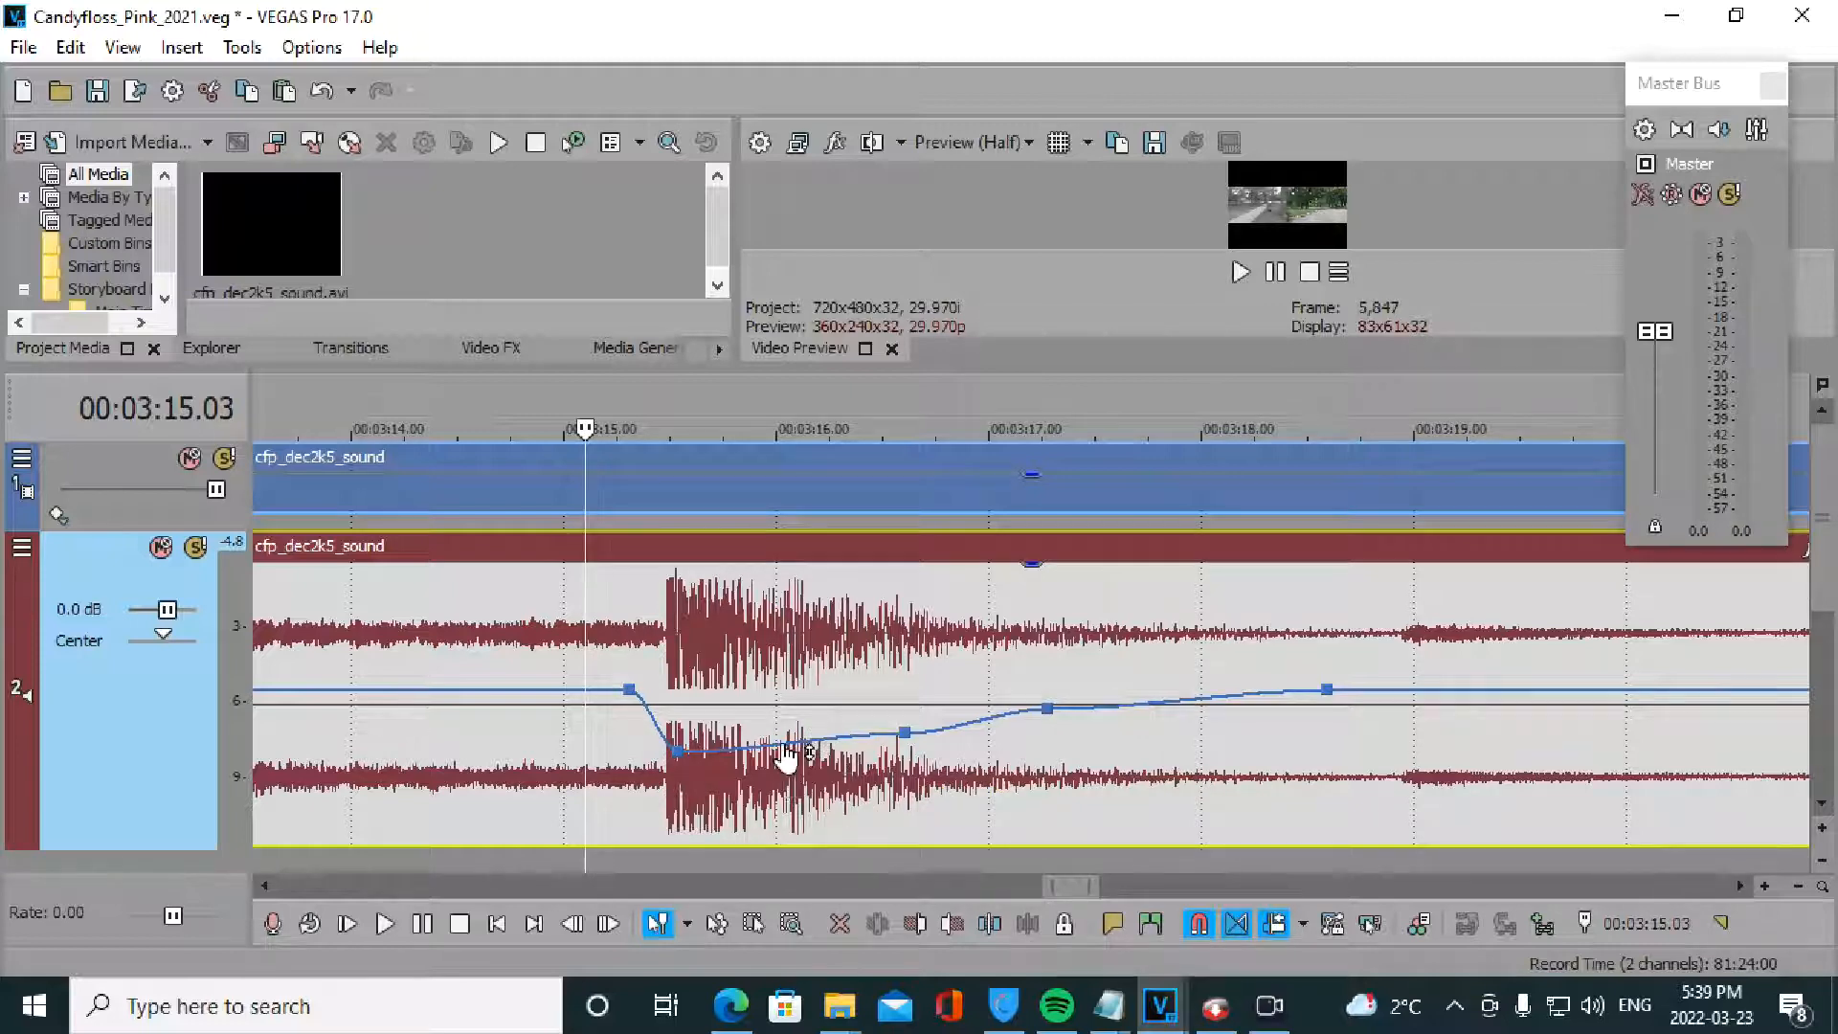
- Add more points along the recovery and drag them alternately up and down into waves
double_click(976, 720)
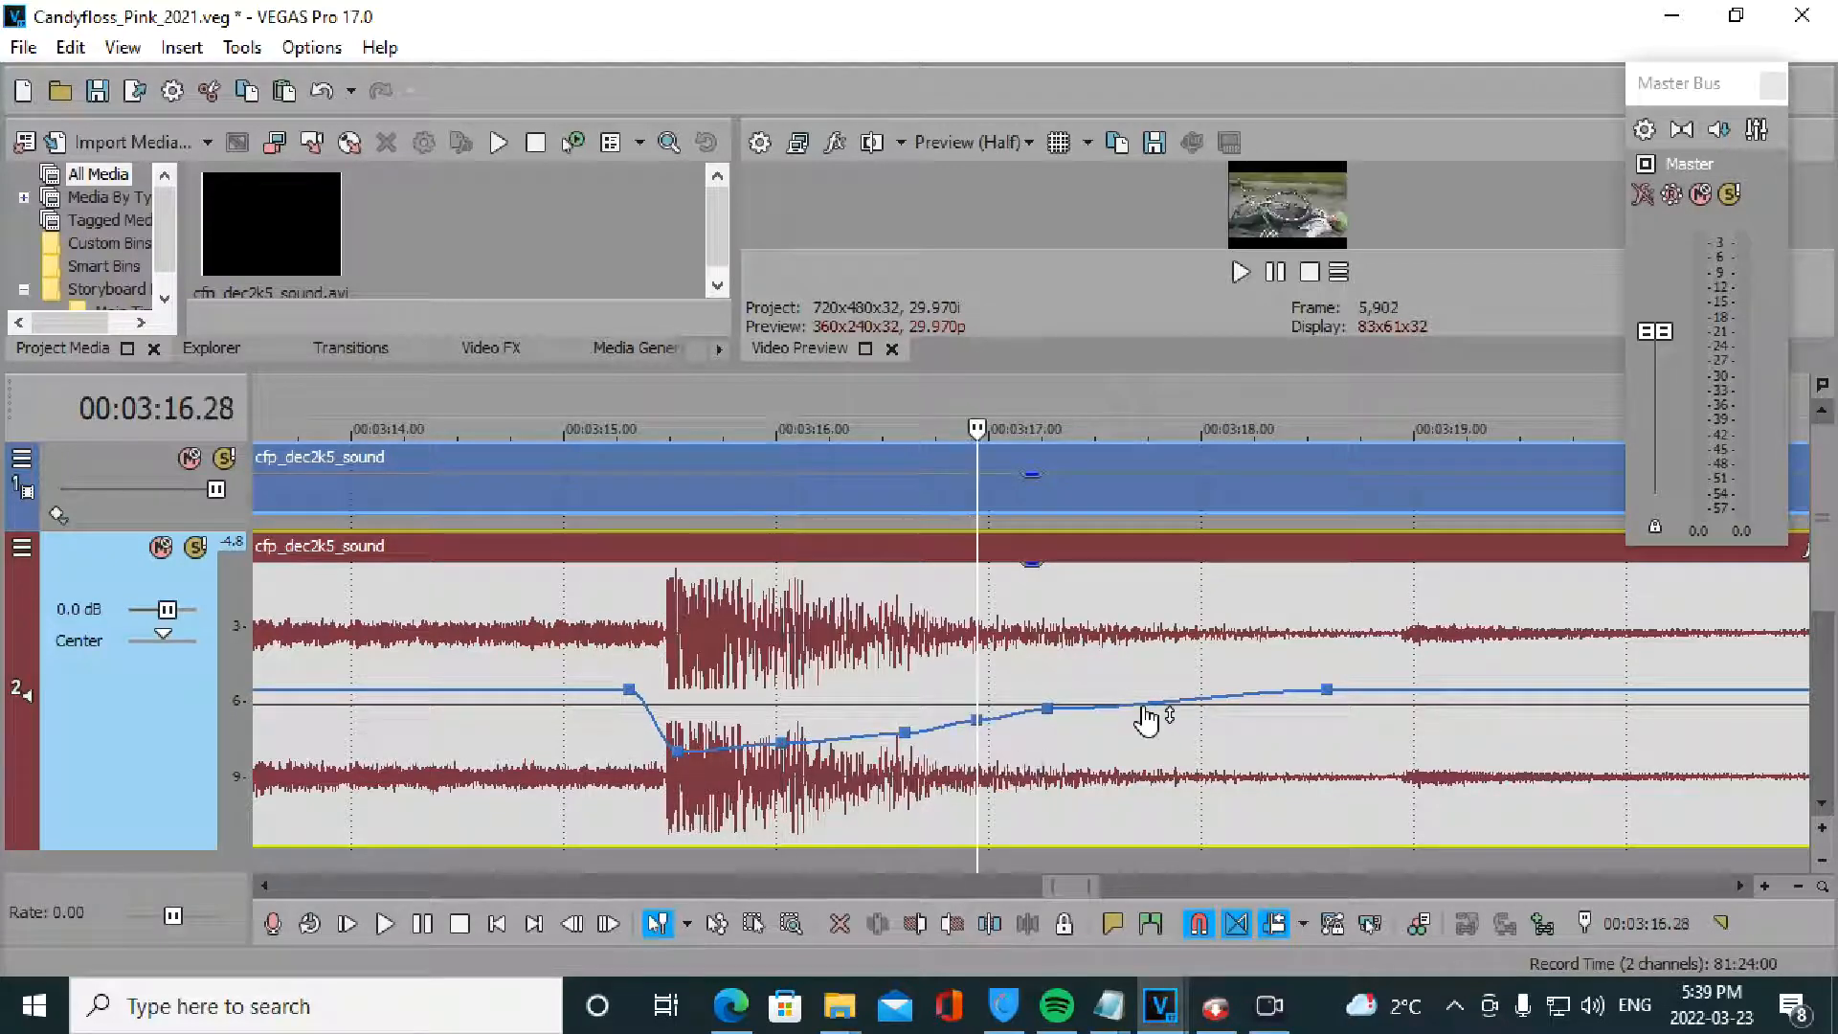
double_click(1143, 704)
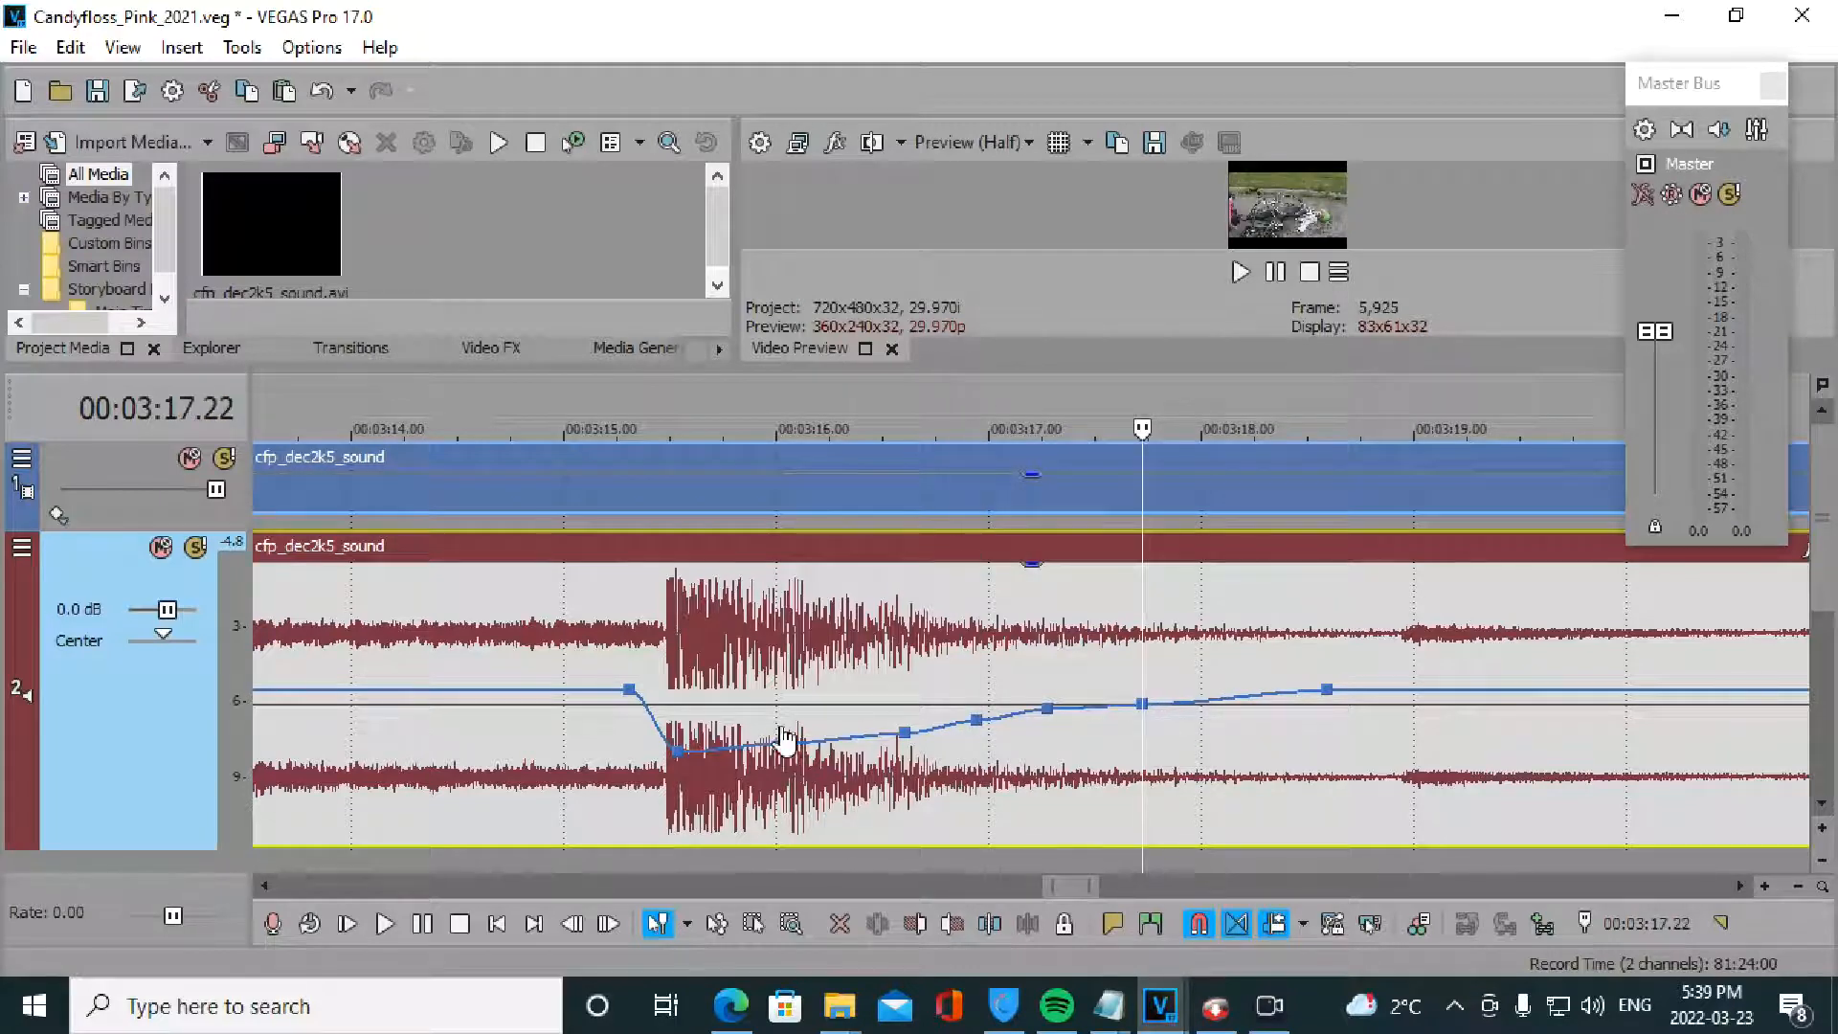
drag(785, 740, 787, 669)
drag(905, 733, 980, 658)
drag(1048, 711, 1096, 755)
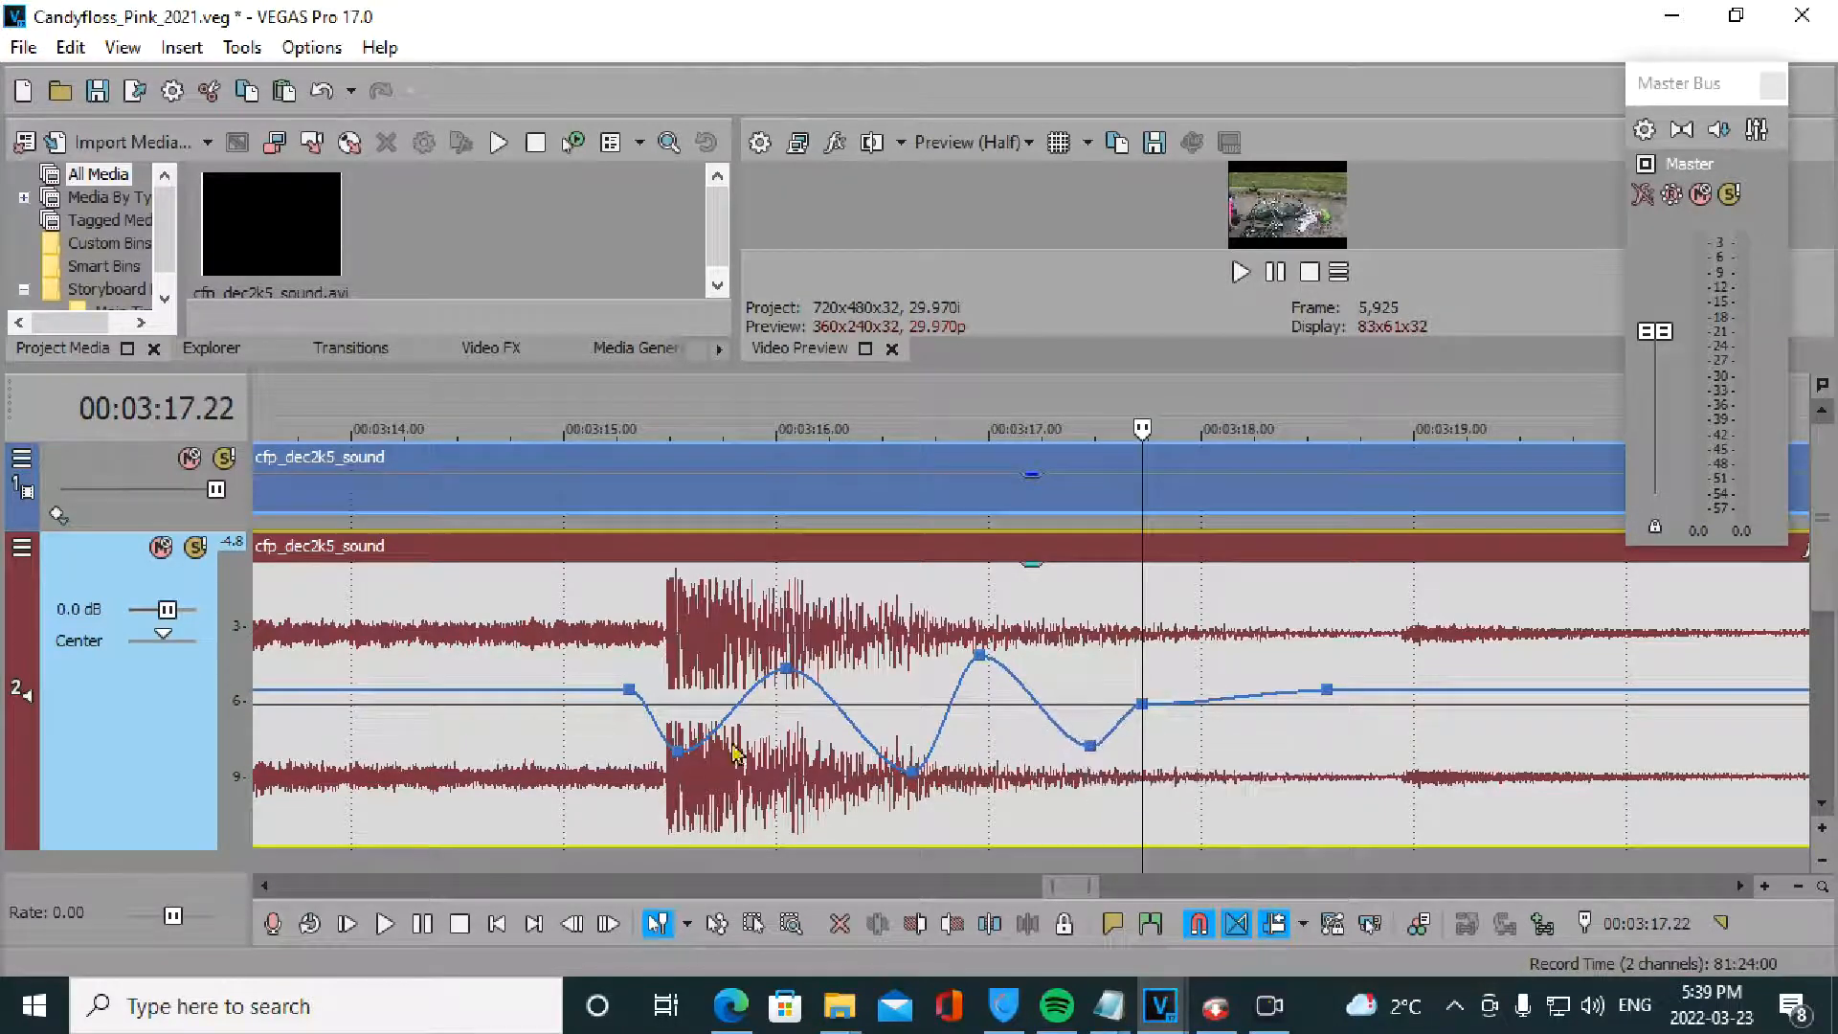
- Preview the wavy curve, then soften it, leaving a -3.0 dB low point at 3:17.14
click(605, 745)
key(space)
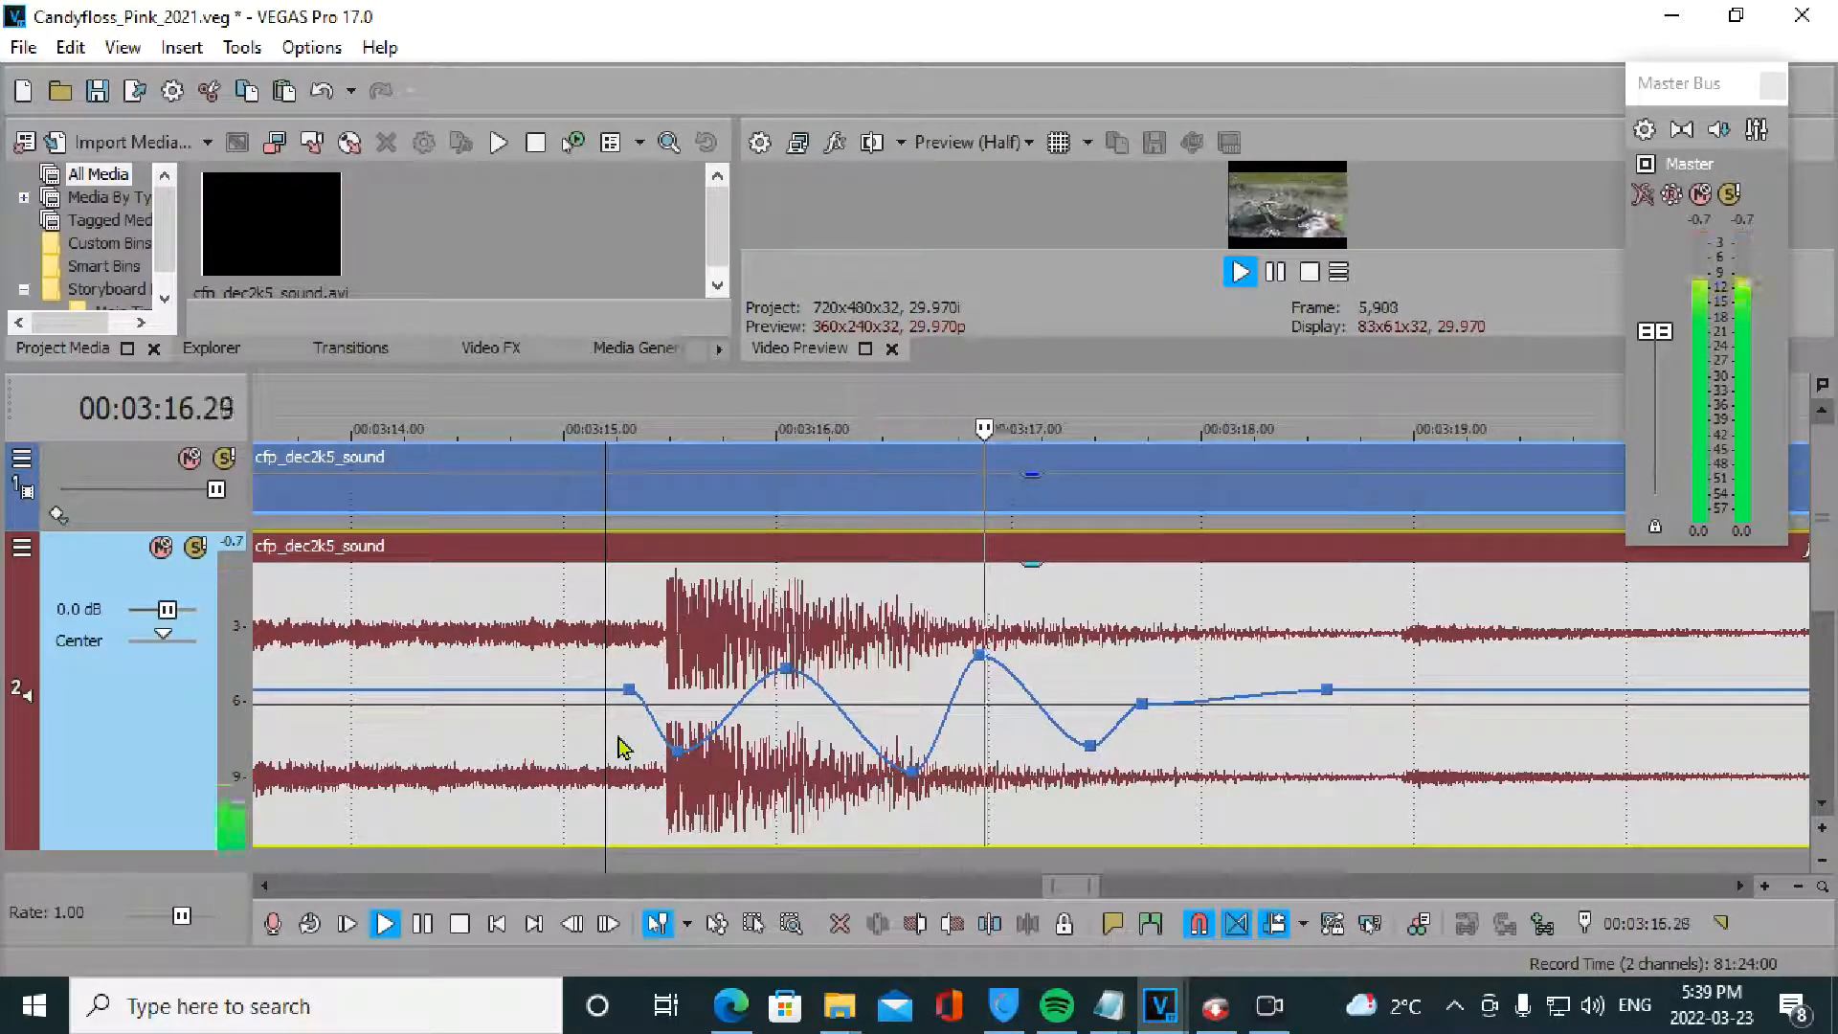
key(space)
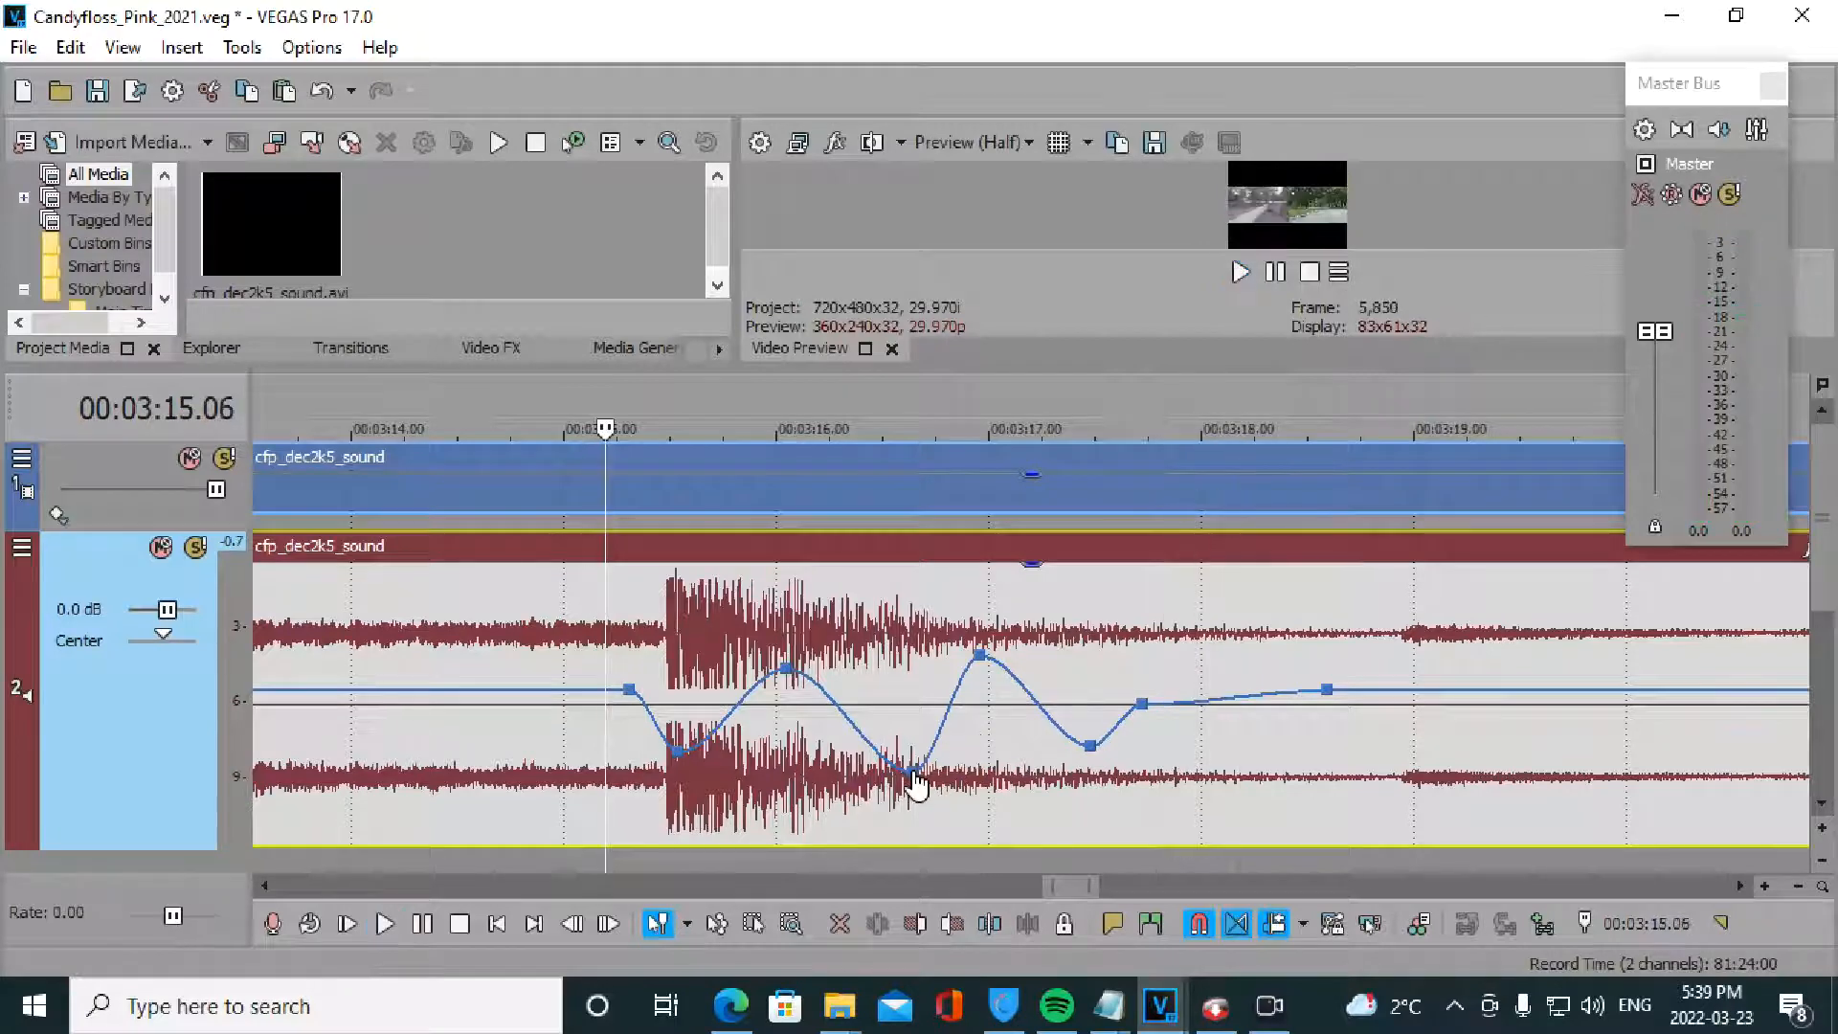
drag(915, 772, 911, 746)
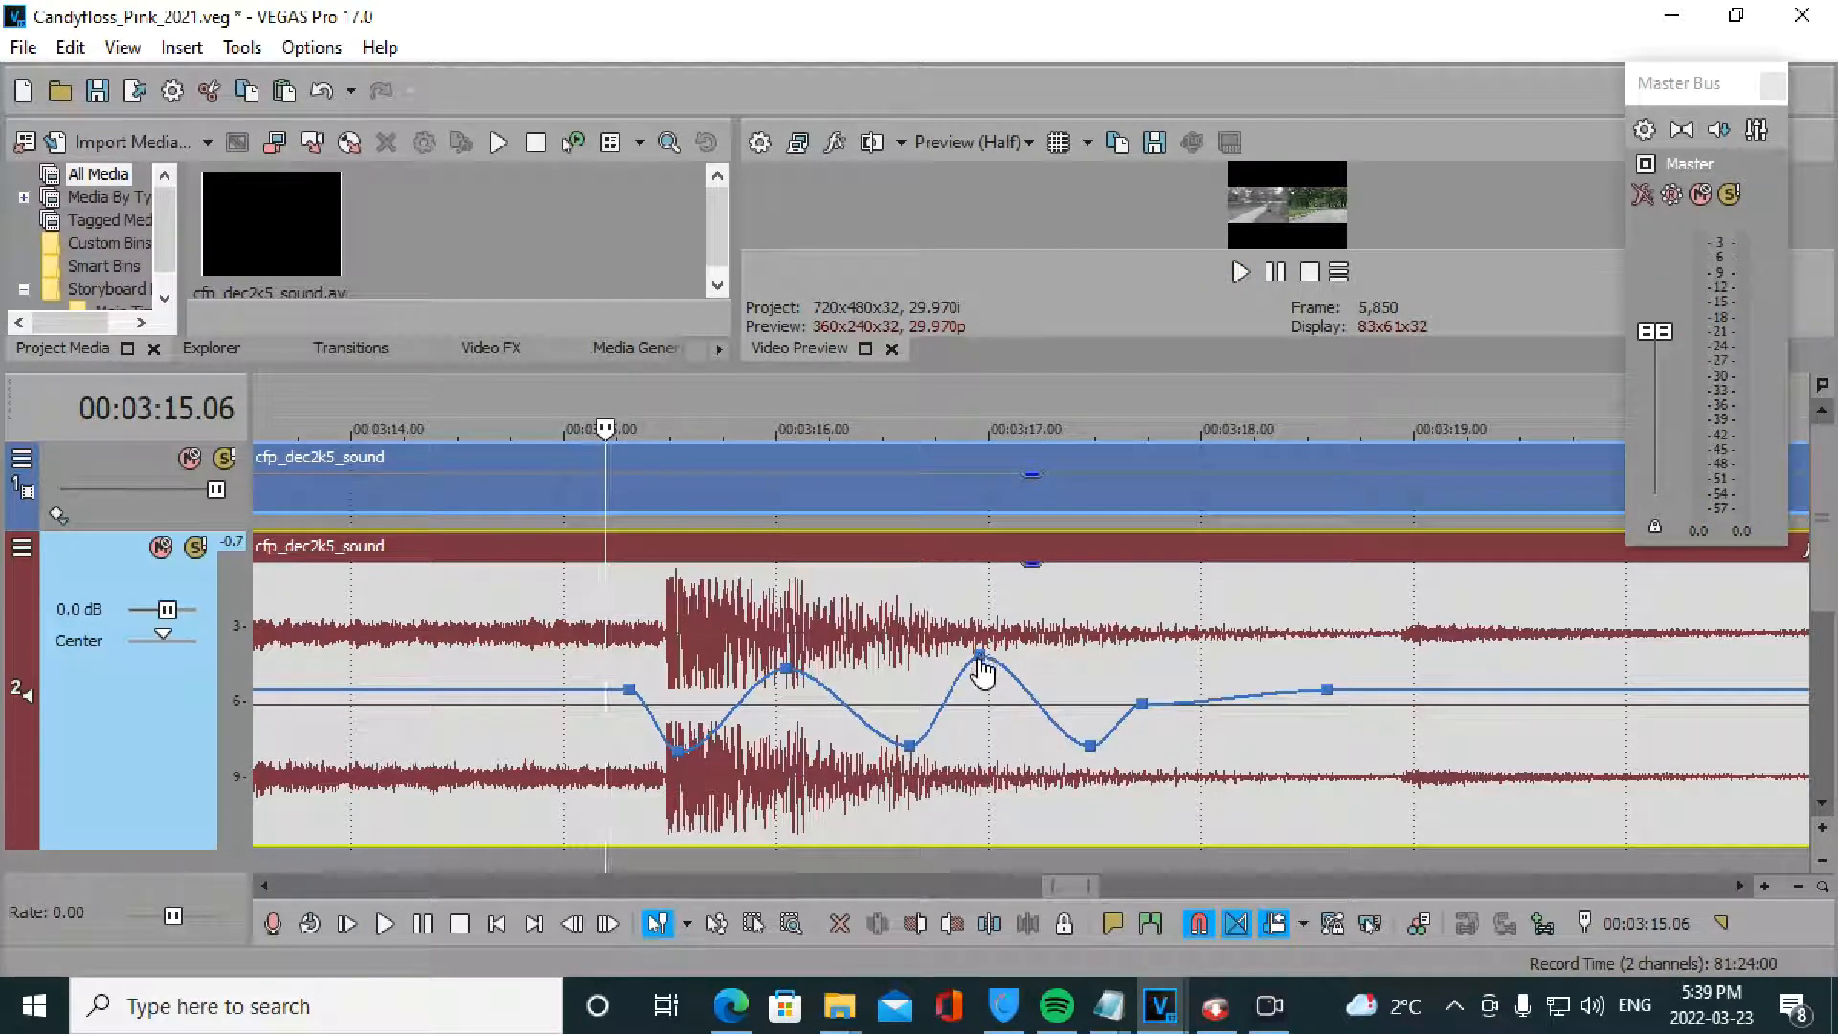
drag(981, 659, 993, 676)
drag(1092, 761, 1089, 749)
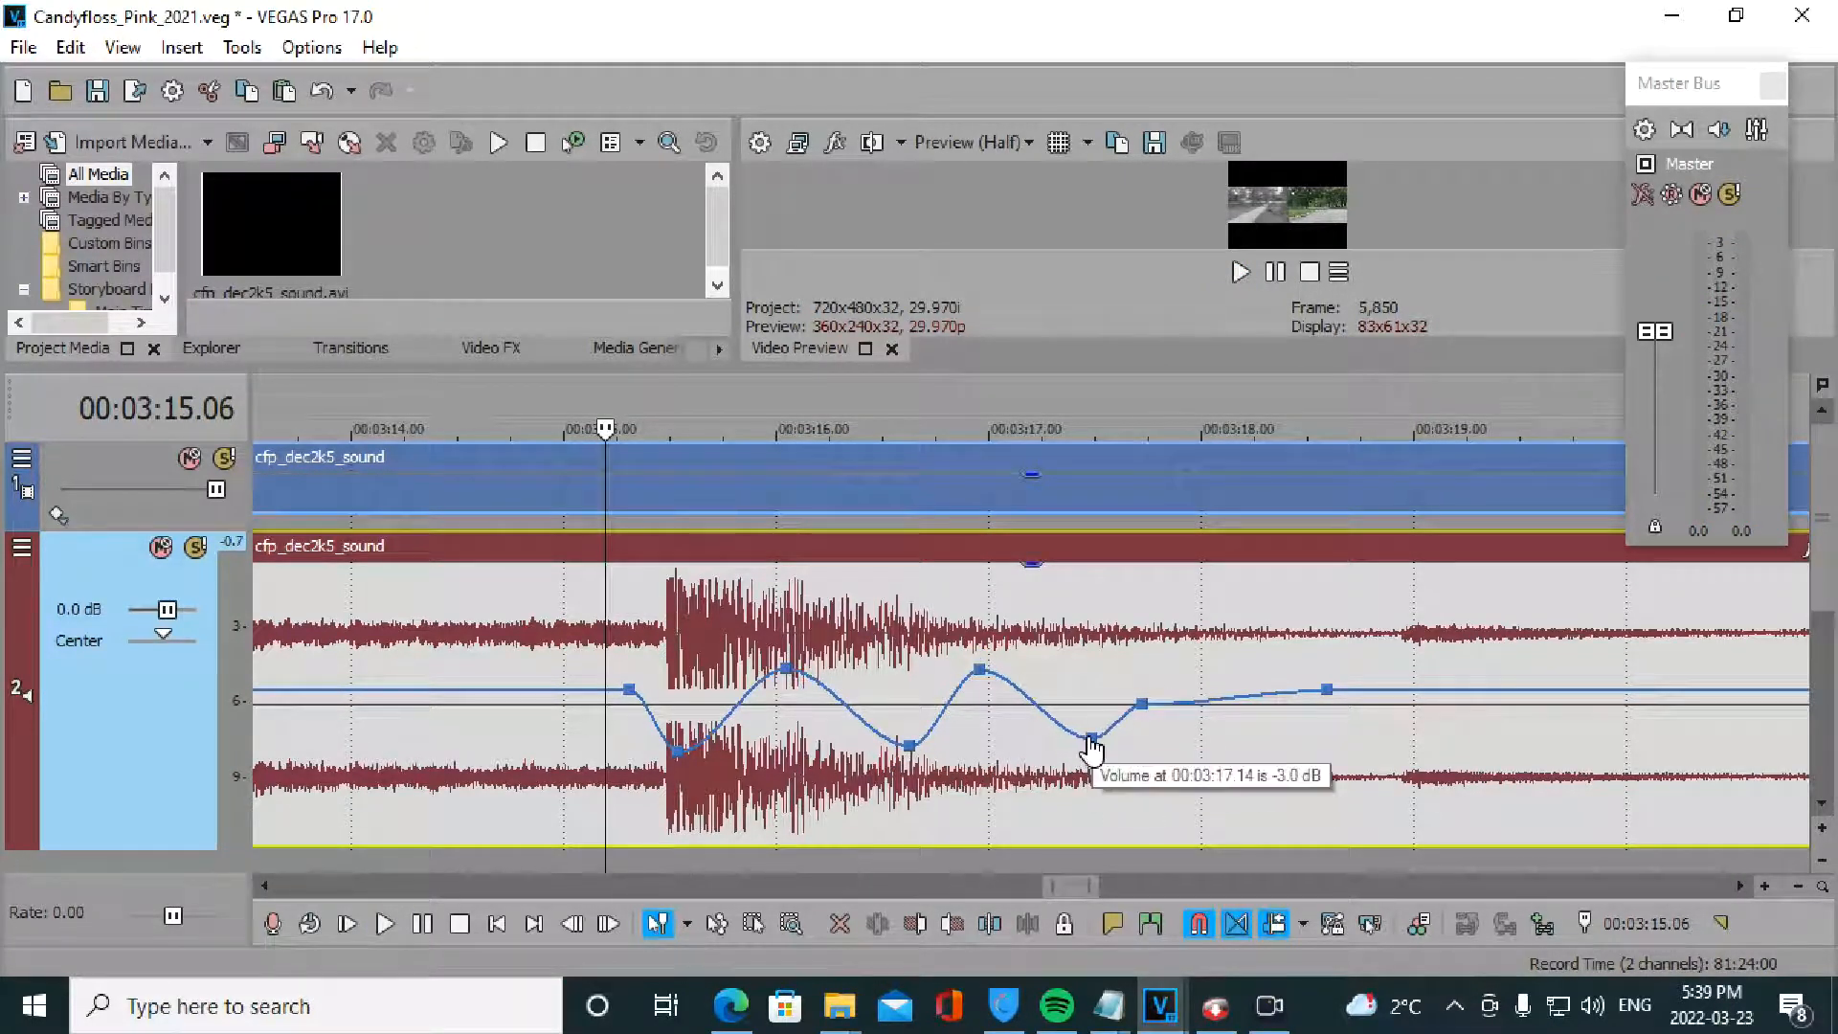
- Replay the adjusted envelope and zoom out to show the neighbouring audio events
key(space)
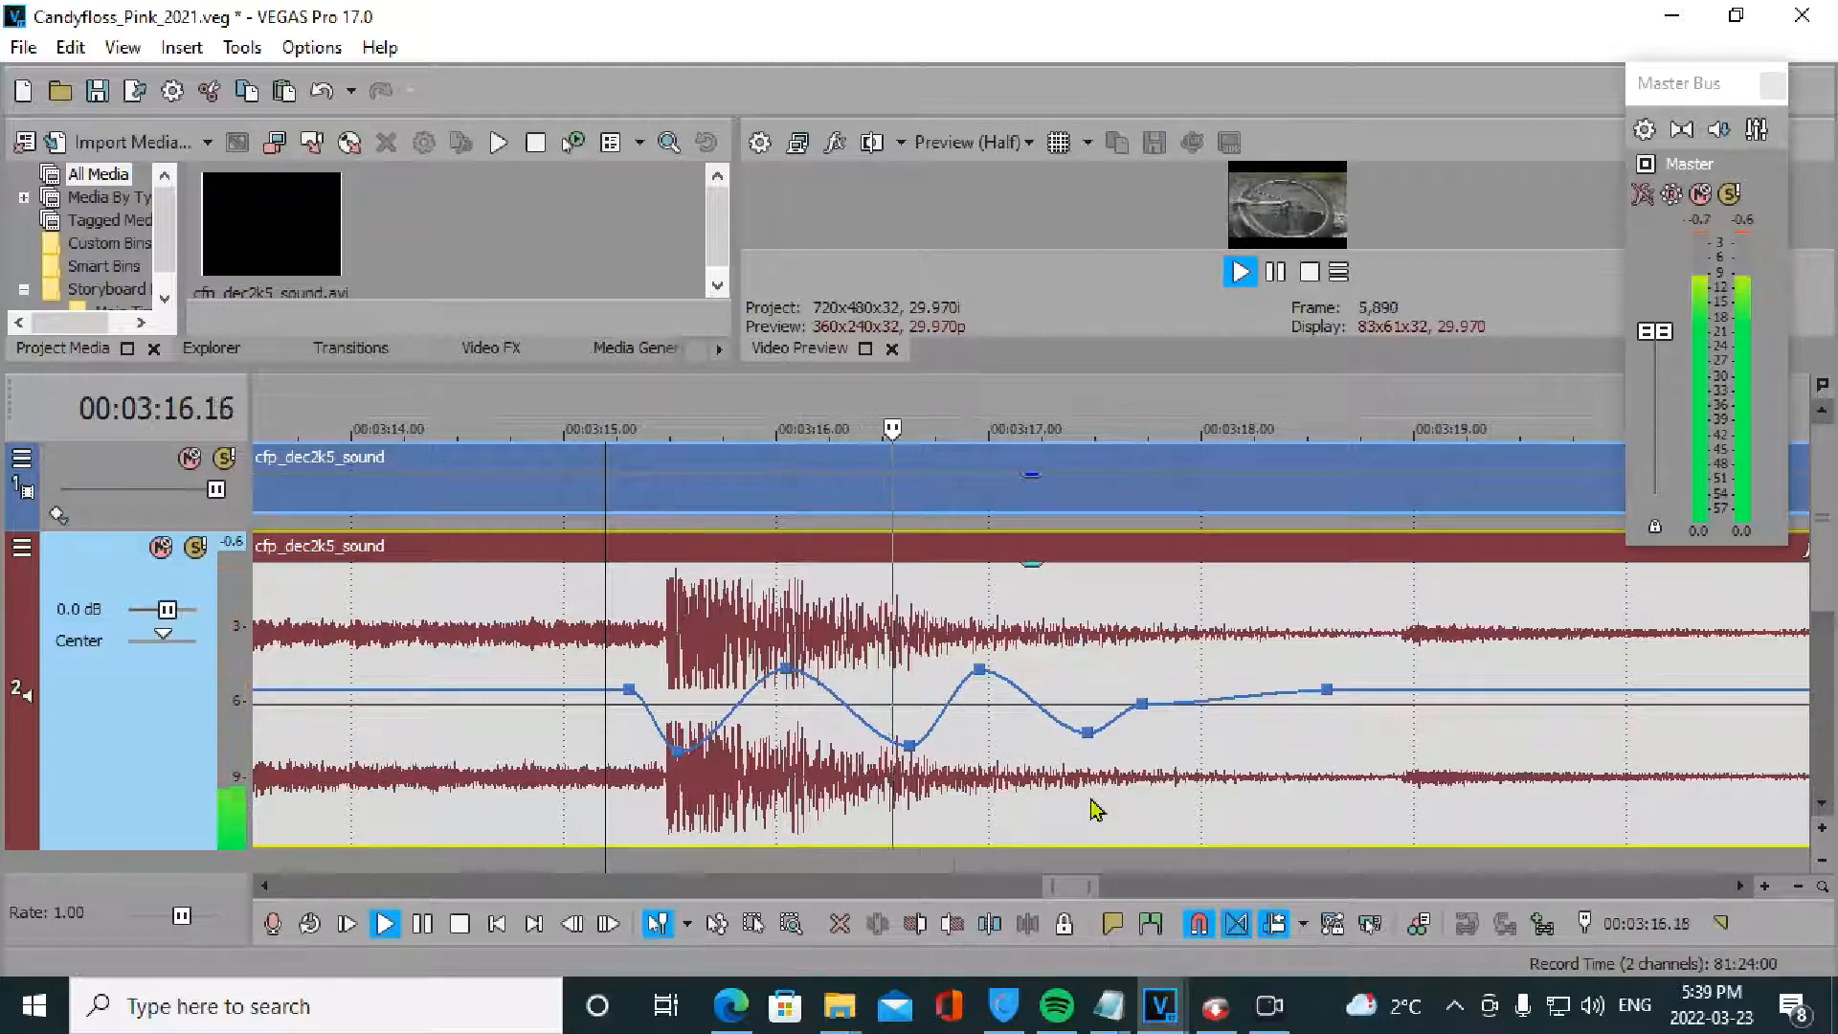
key(space)
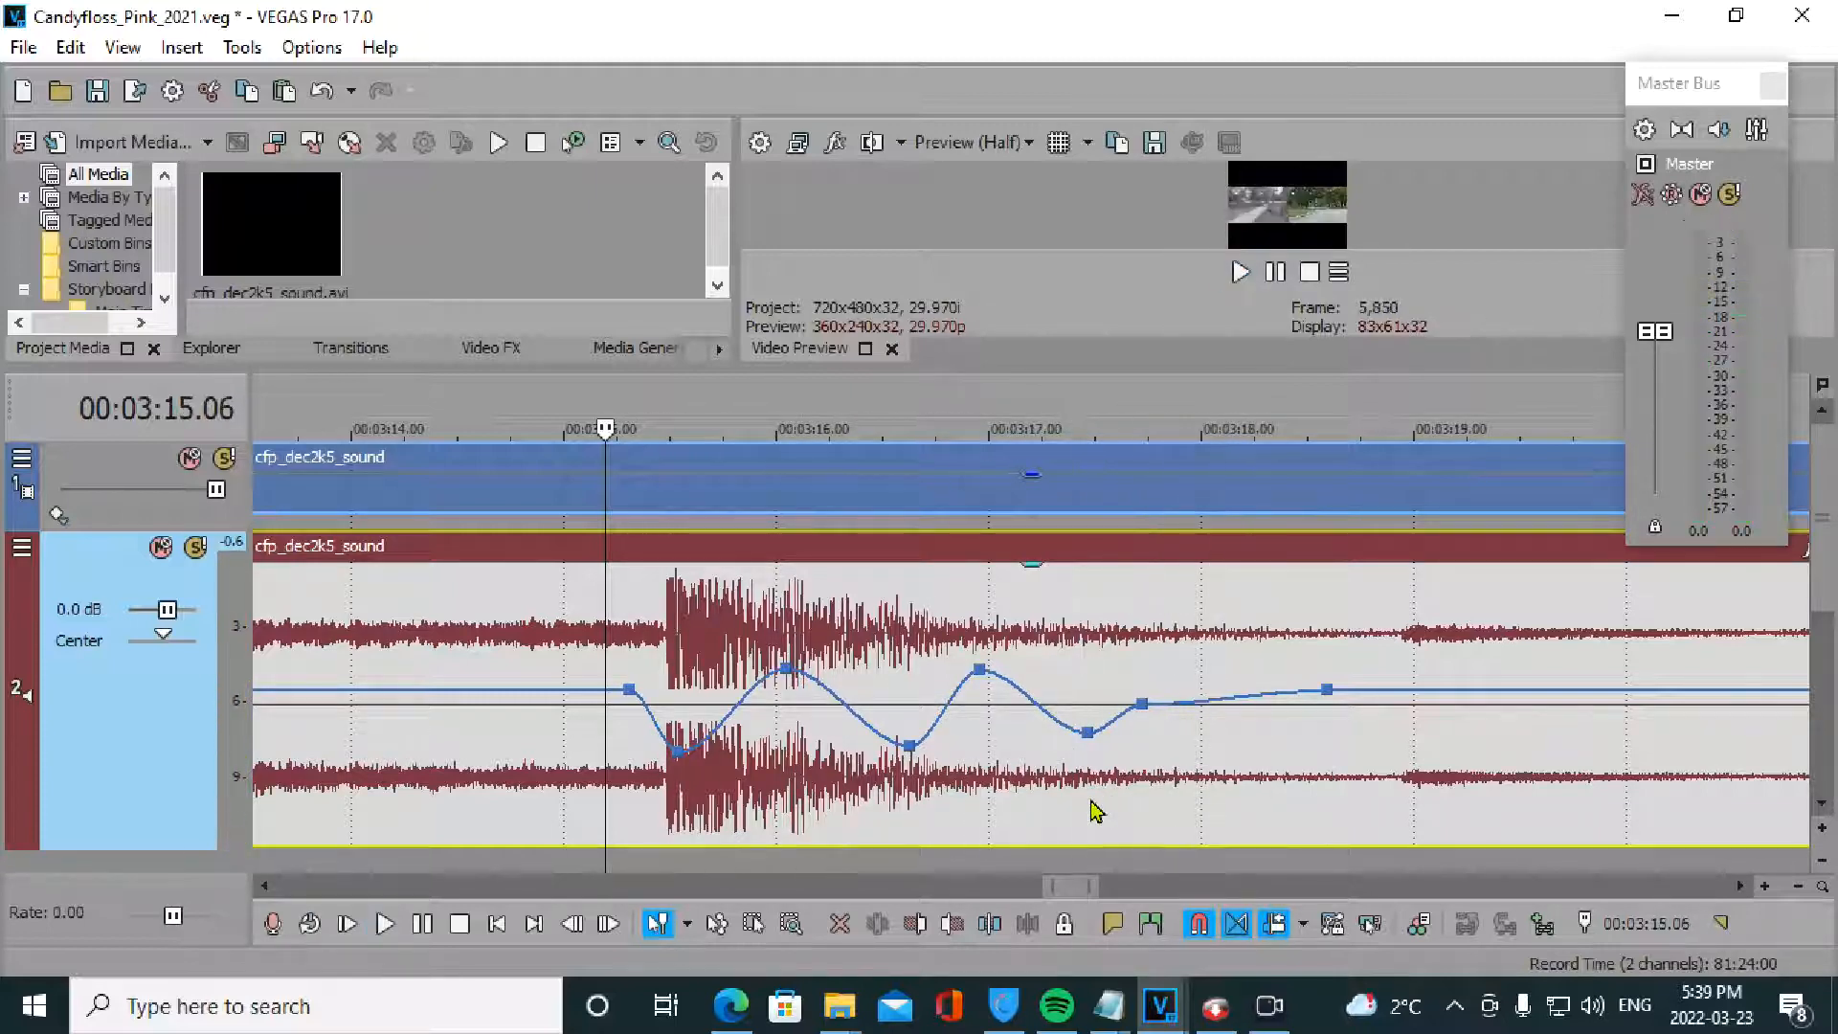
scroll(1034, 847, down, 4)
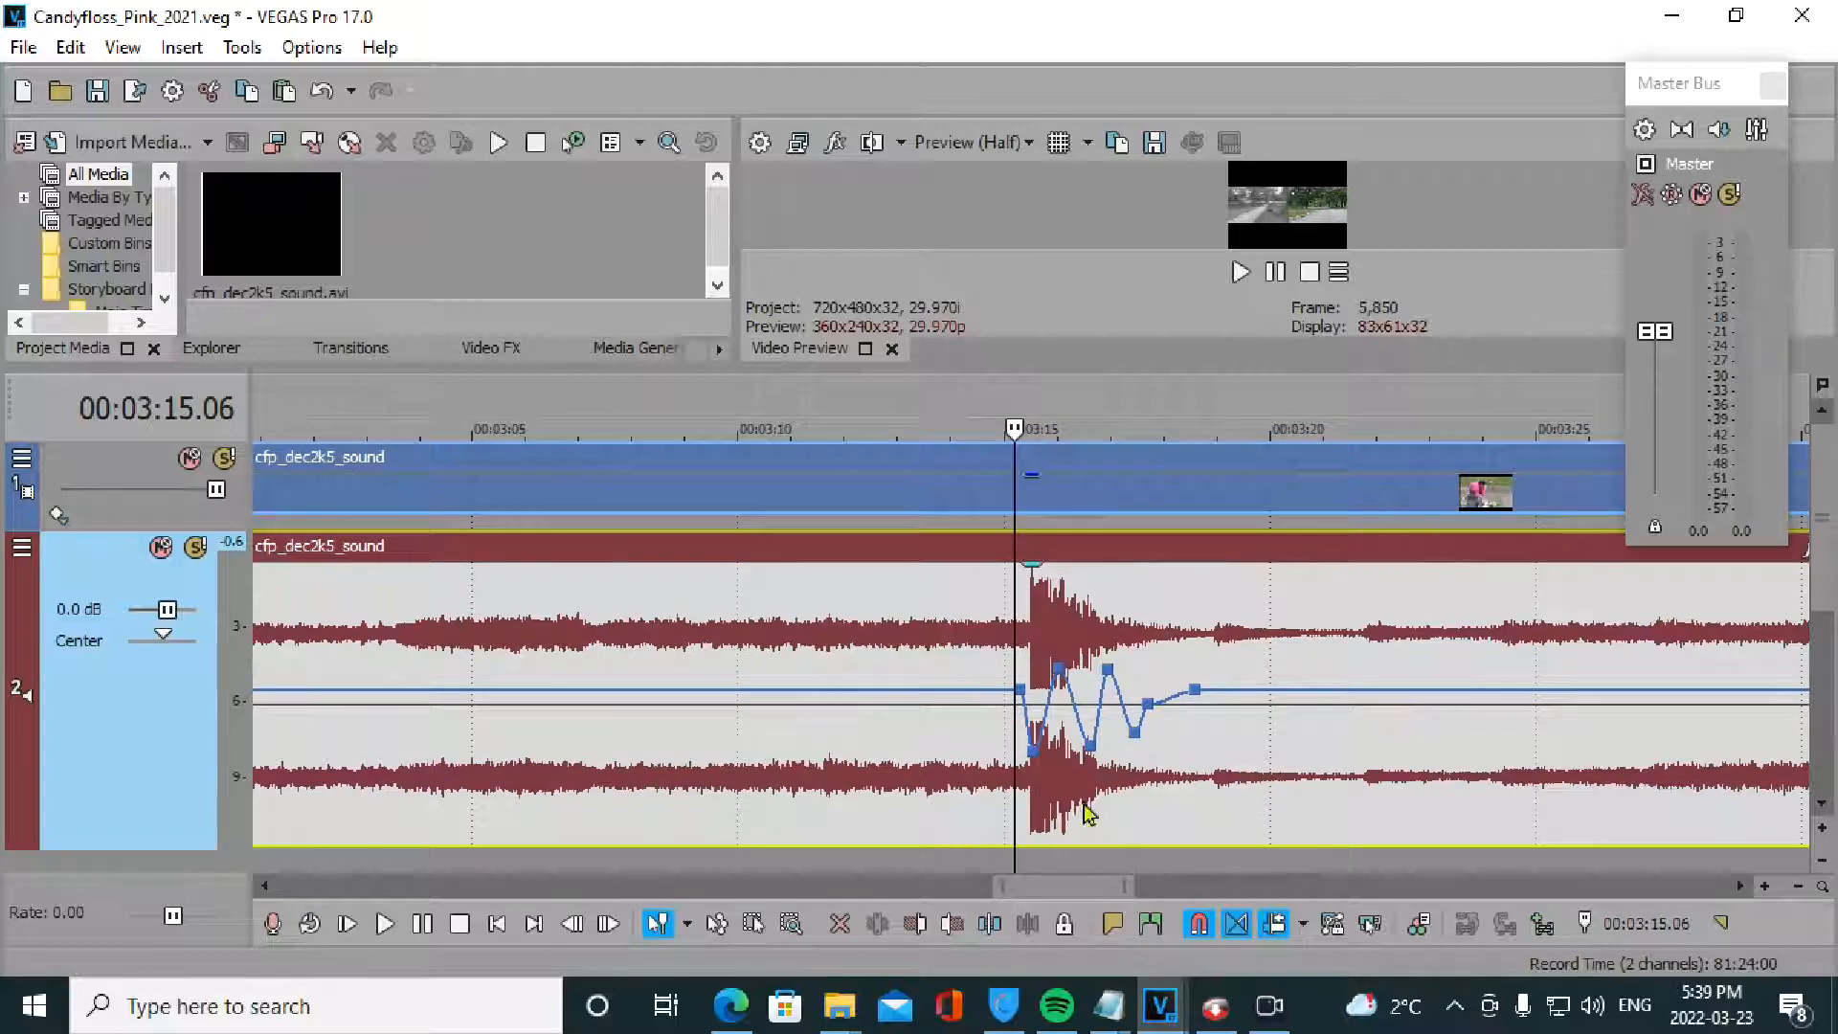
scroll(1130, 761, down, 5)
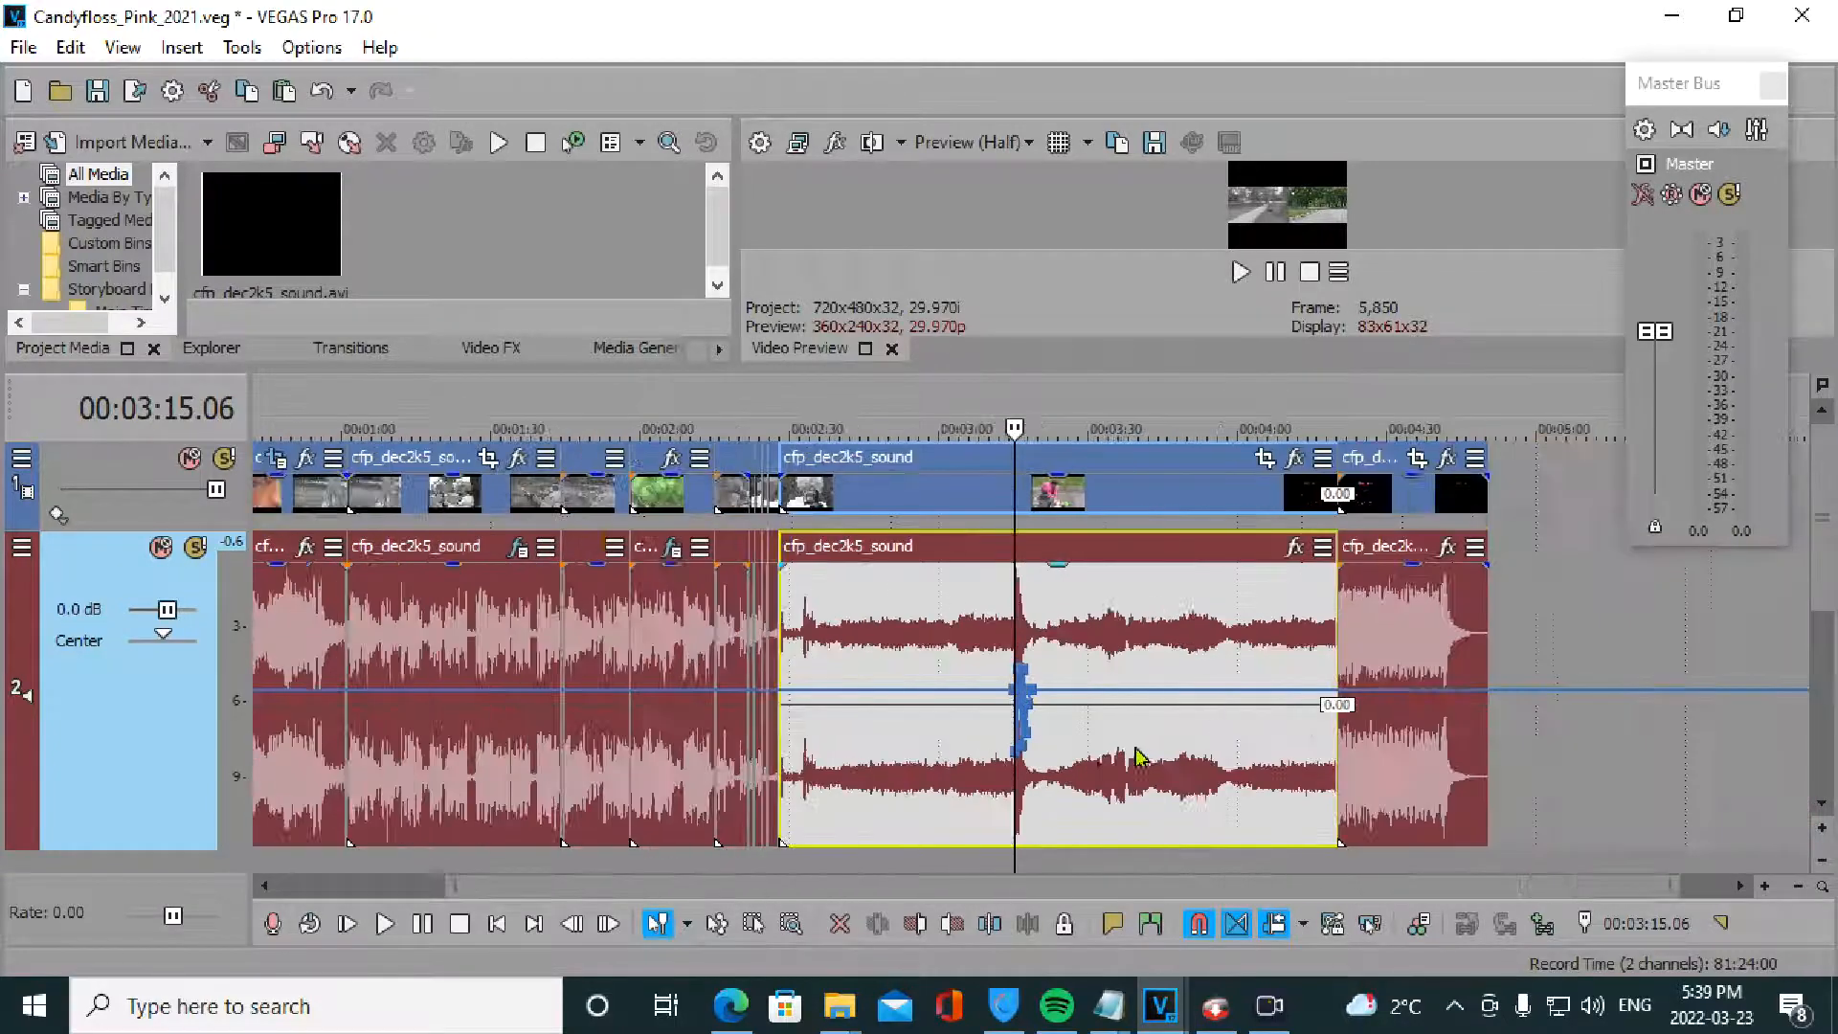
- Select the quiet audio event near 2:28 and play the quiet passage
click(779, 668)
scroll(1034, 667, up, 7)
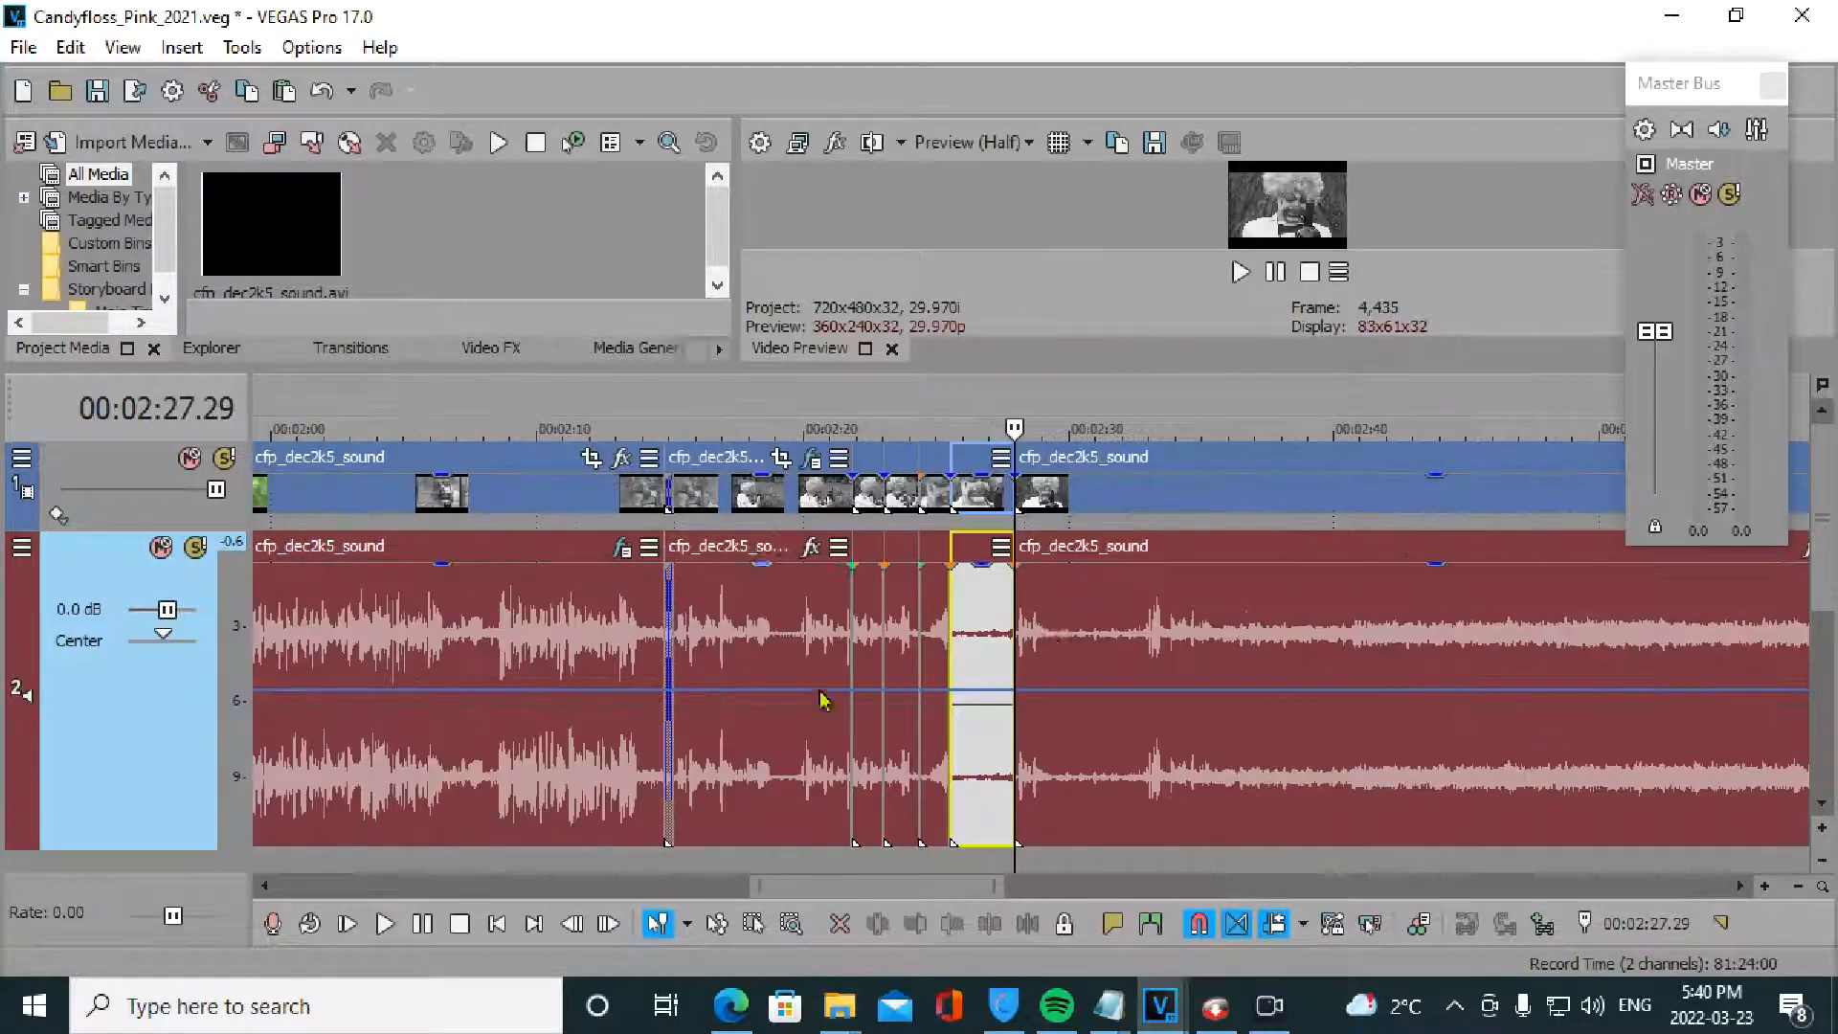
click(1102, 676)
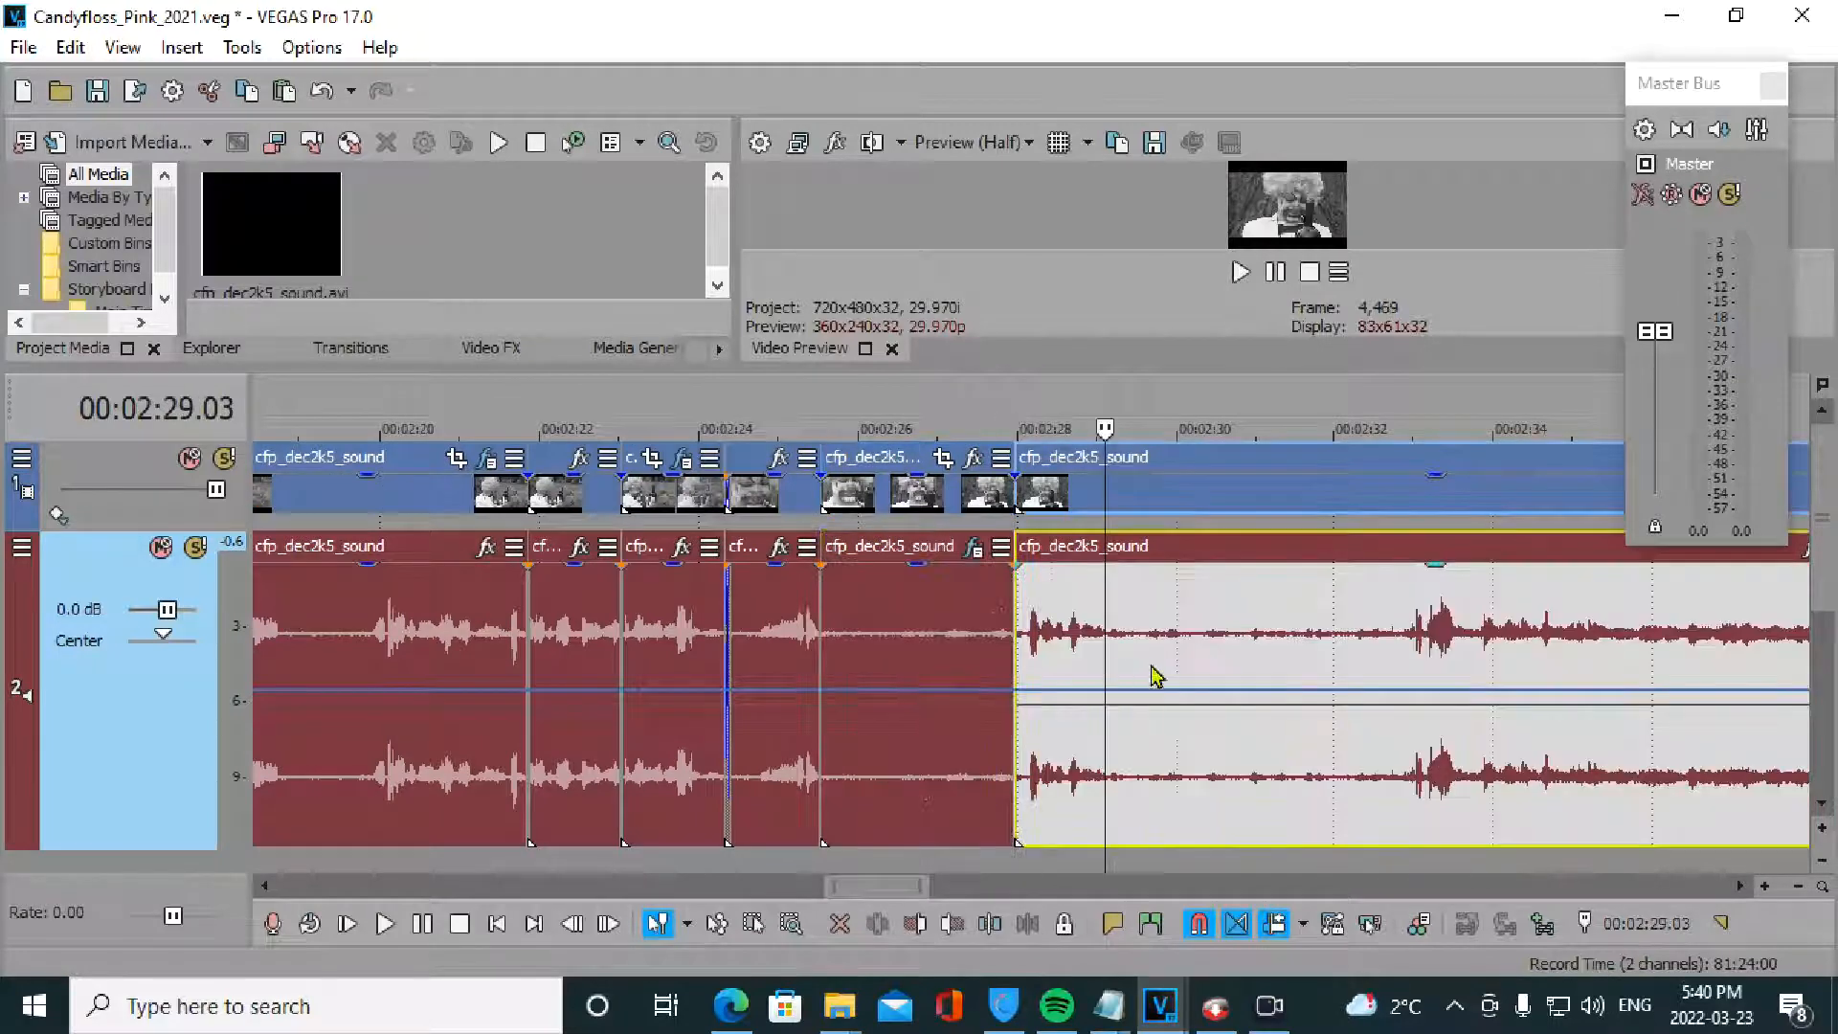
key(space)
key(space)
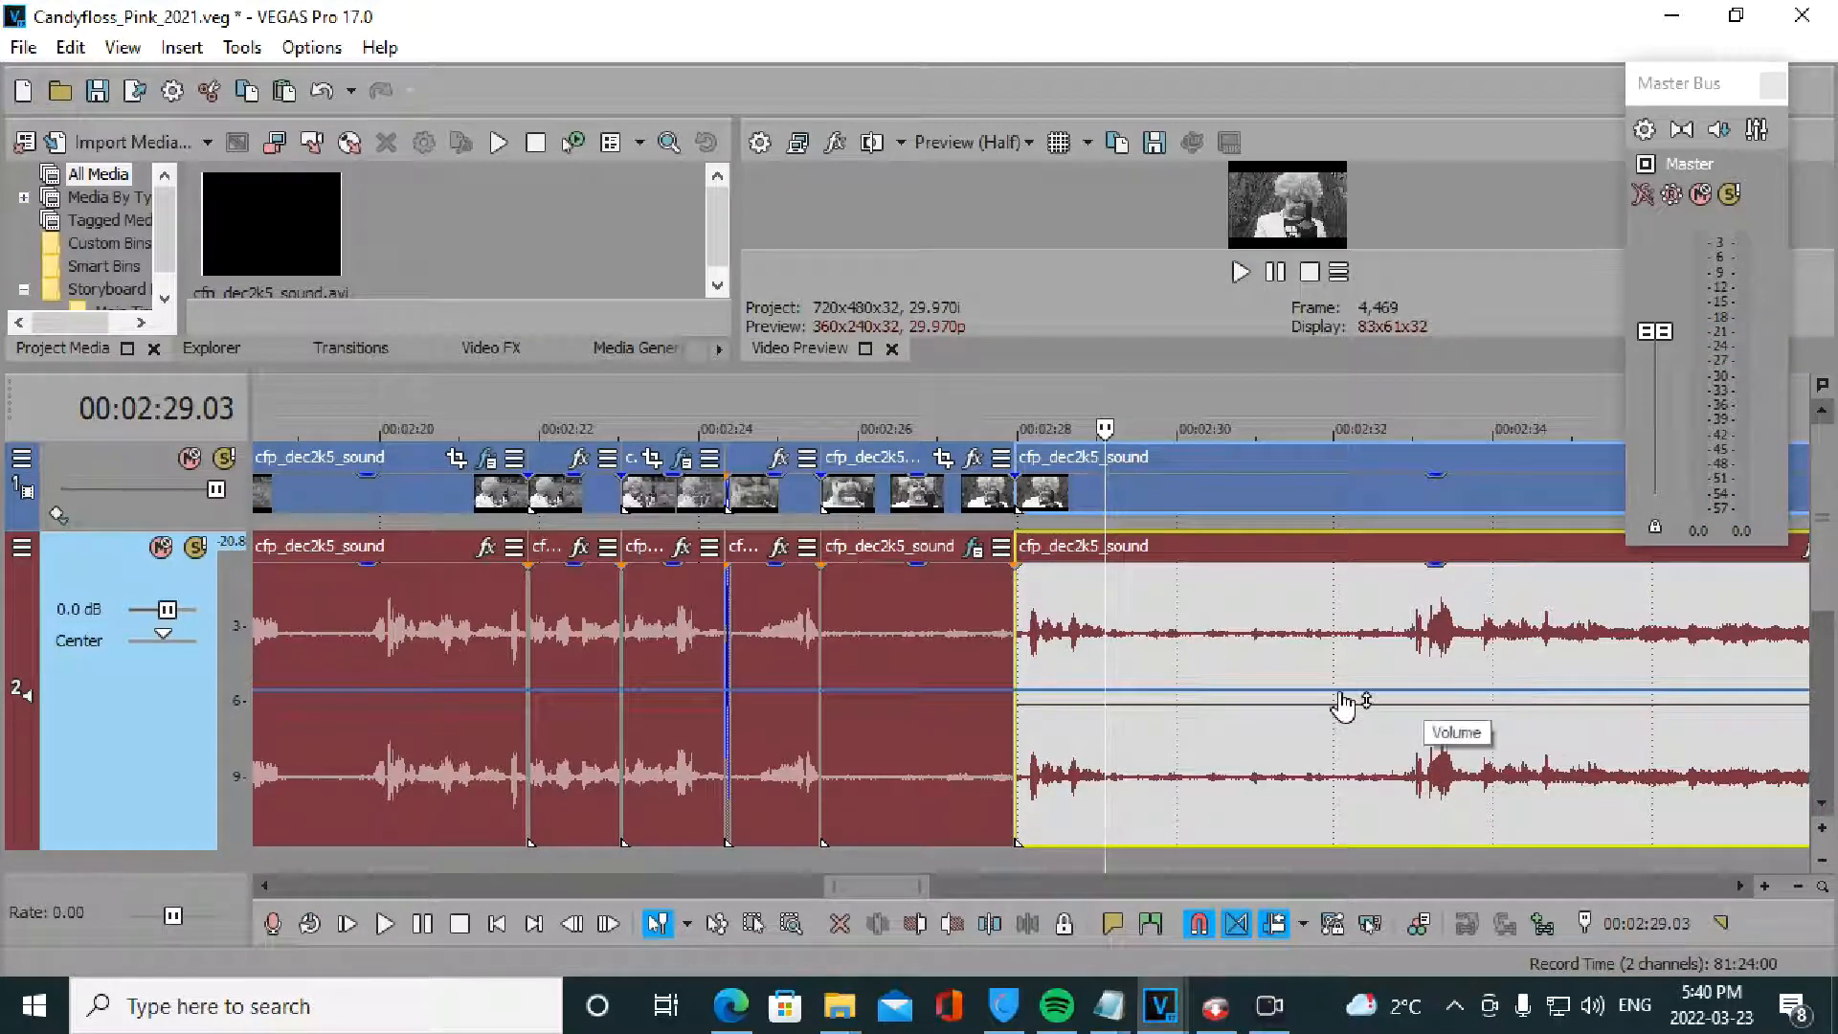
click(1041, 674)
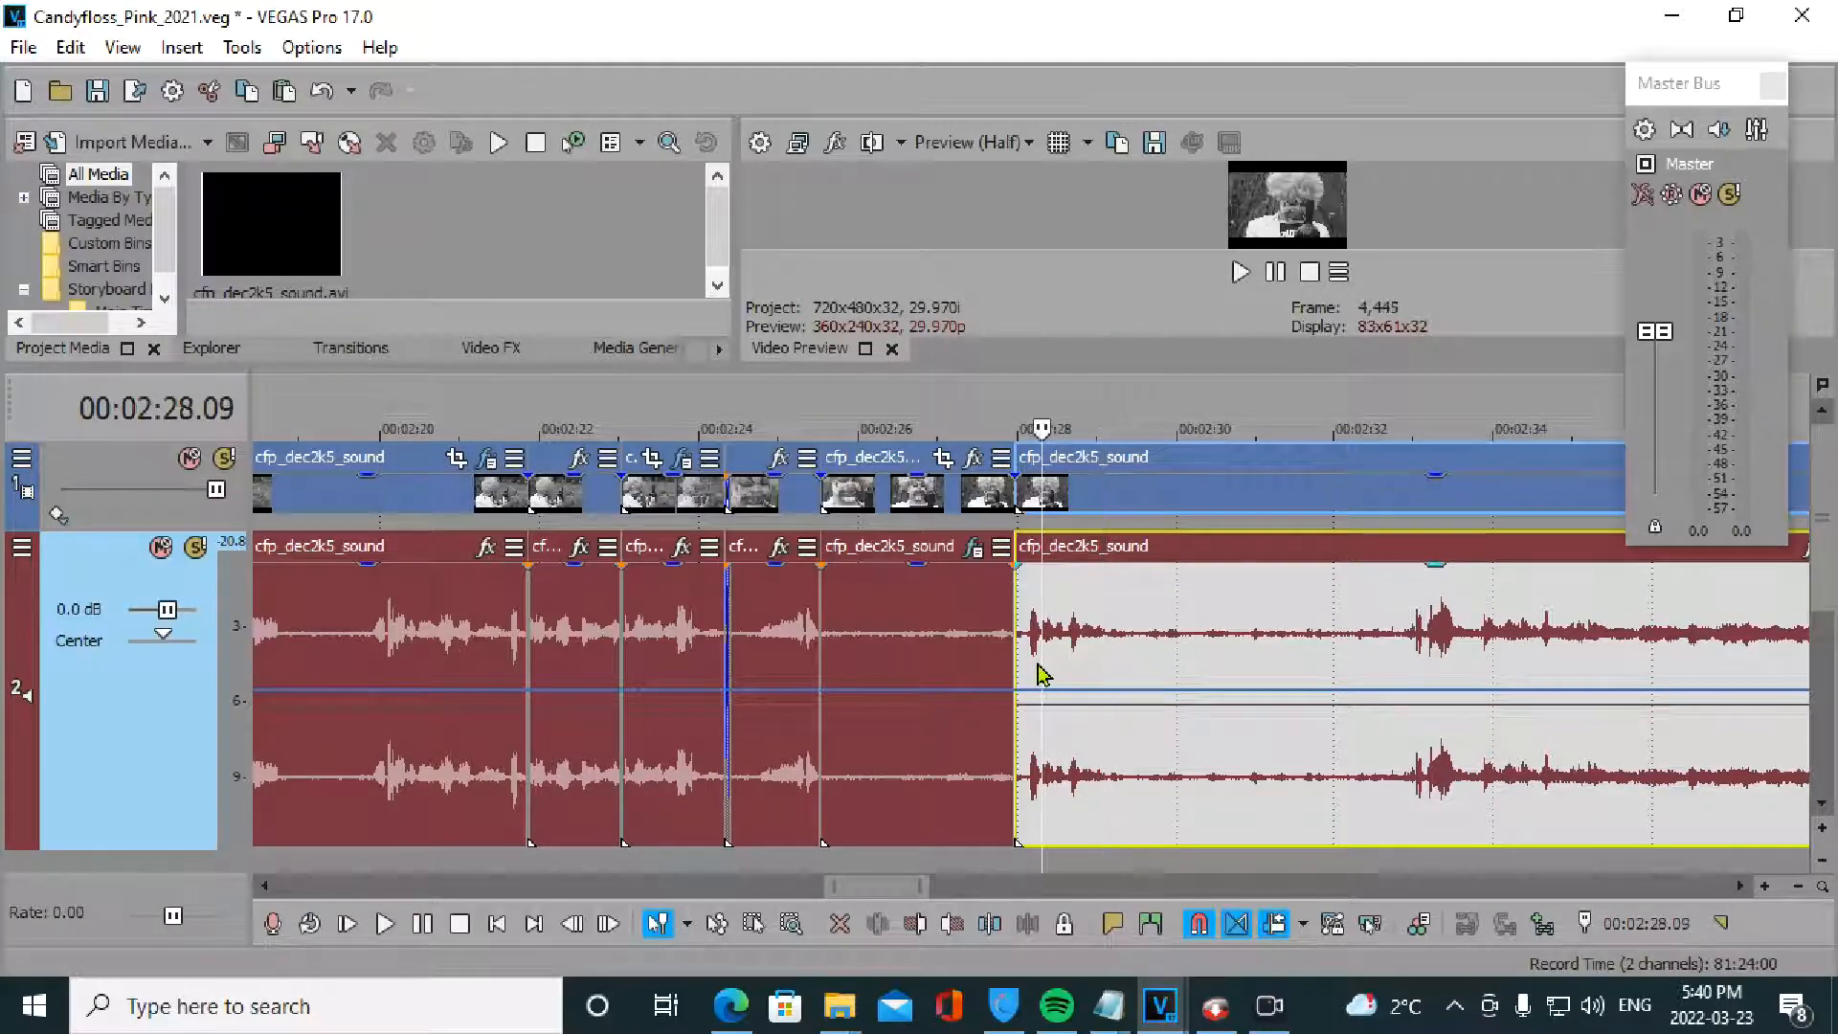
key(space)
key(space)
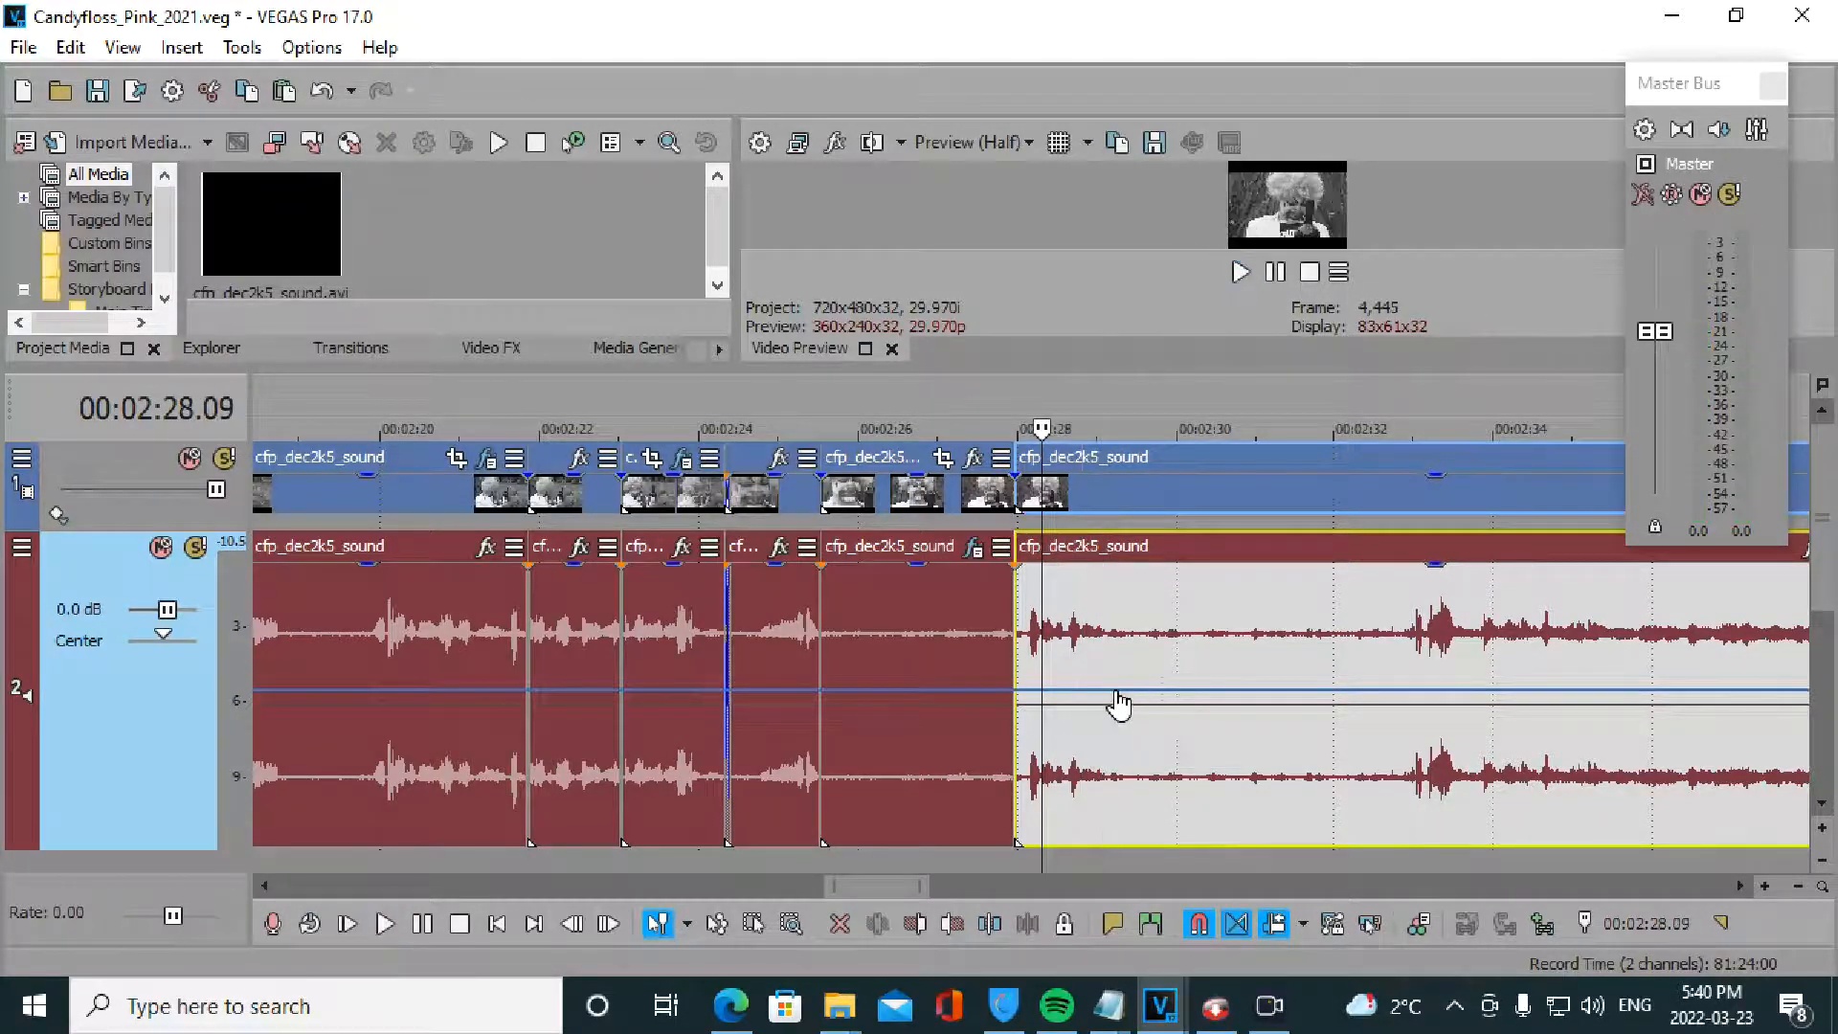
- Add two pairs of volume envelope points near 2:29 and 2:33
double_click(1115, 689)
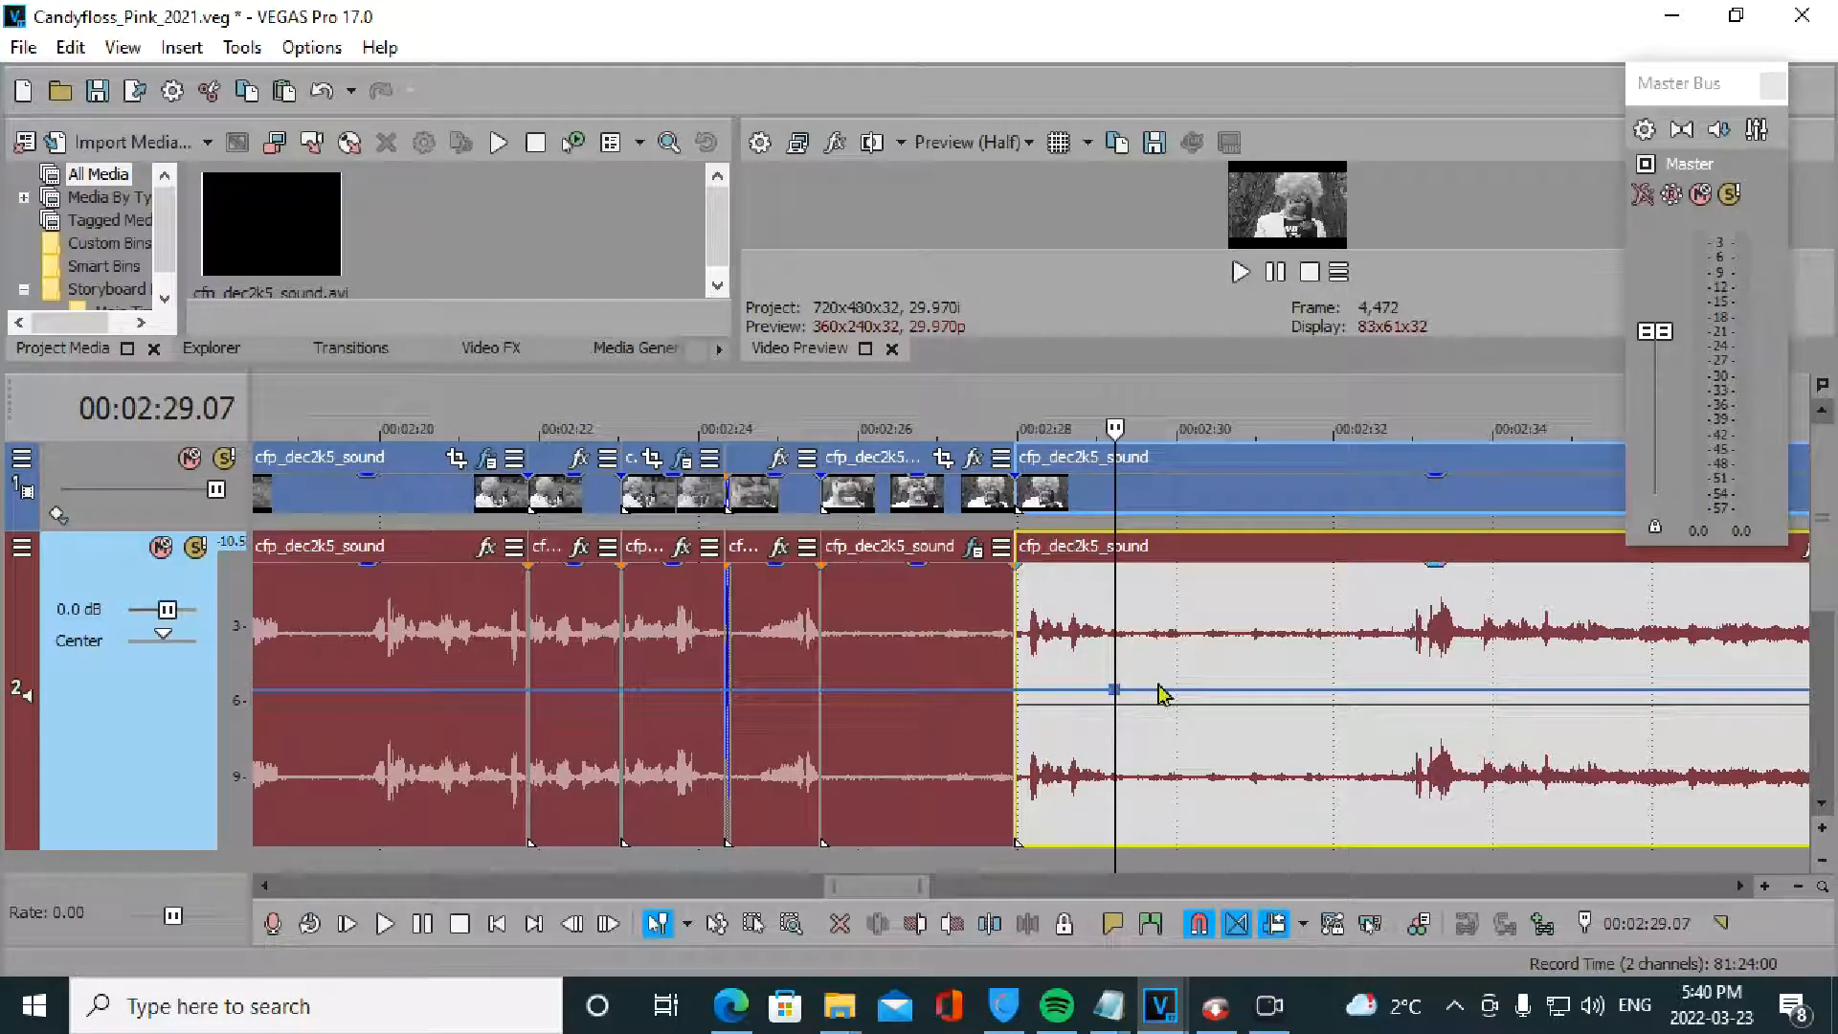
double_click(1415, 690)
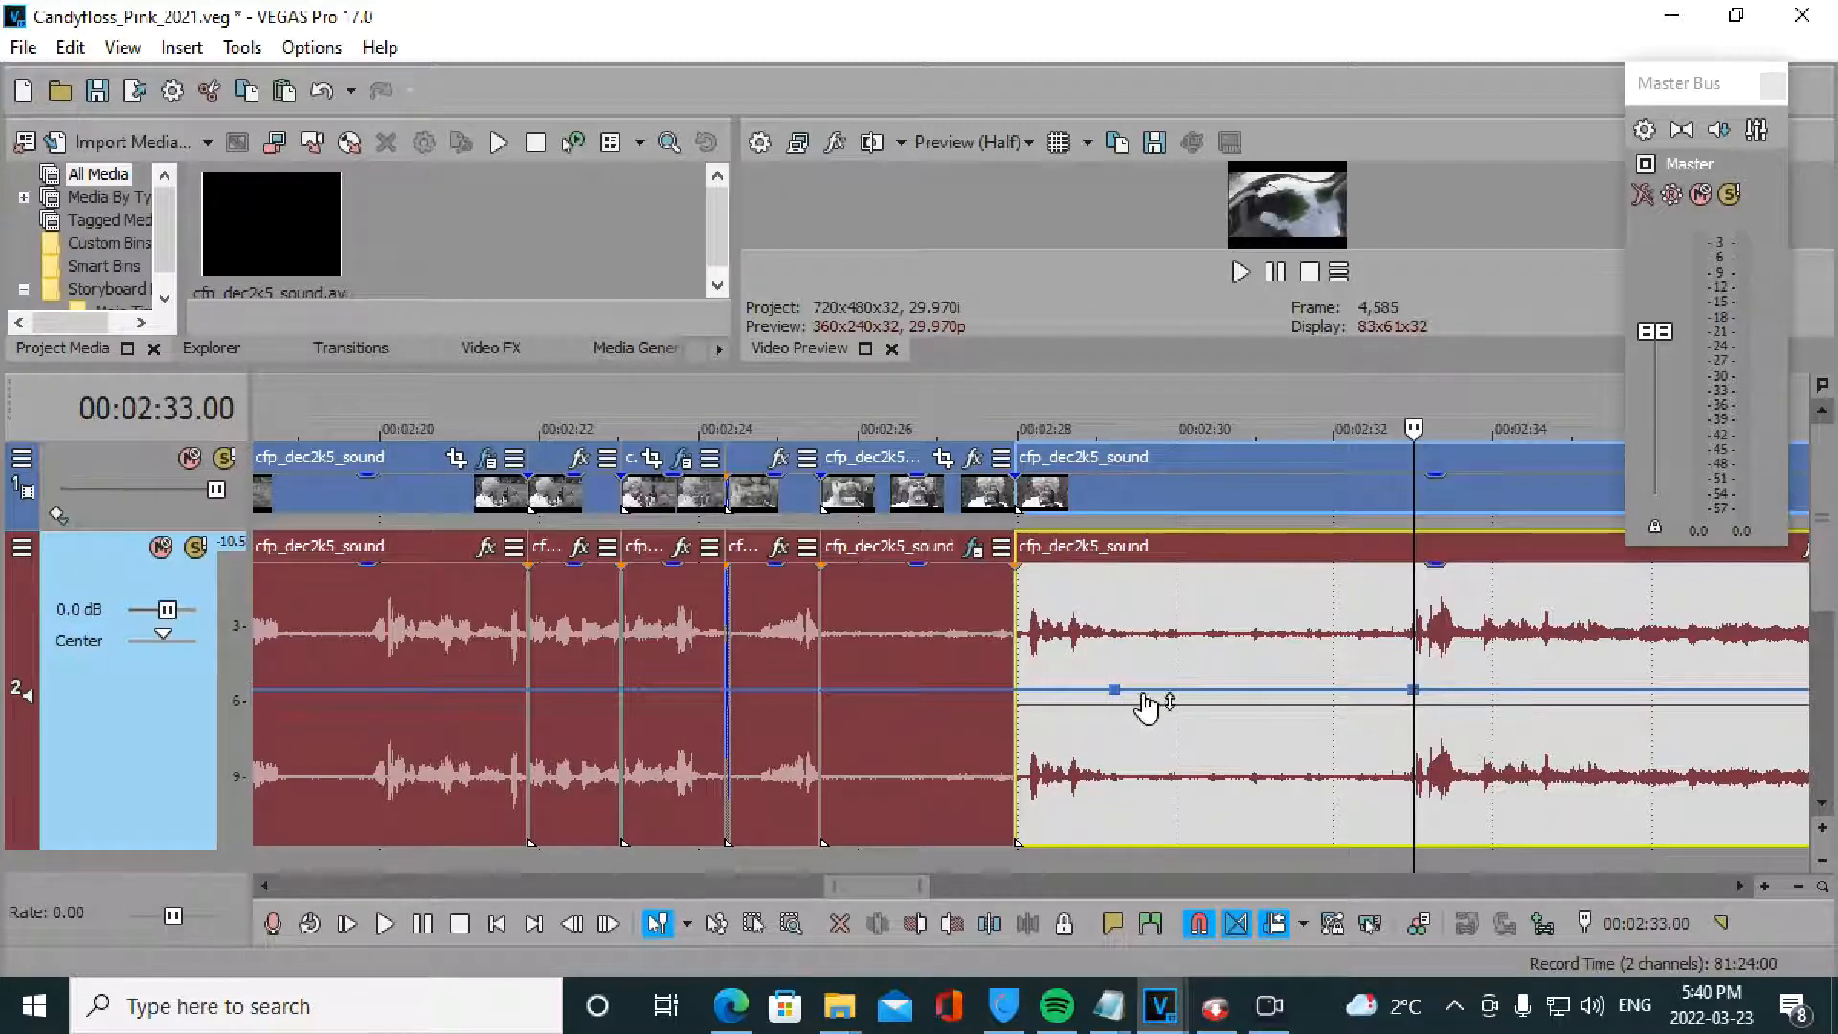
double_click(1140, 691)
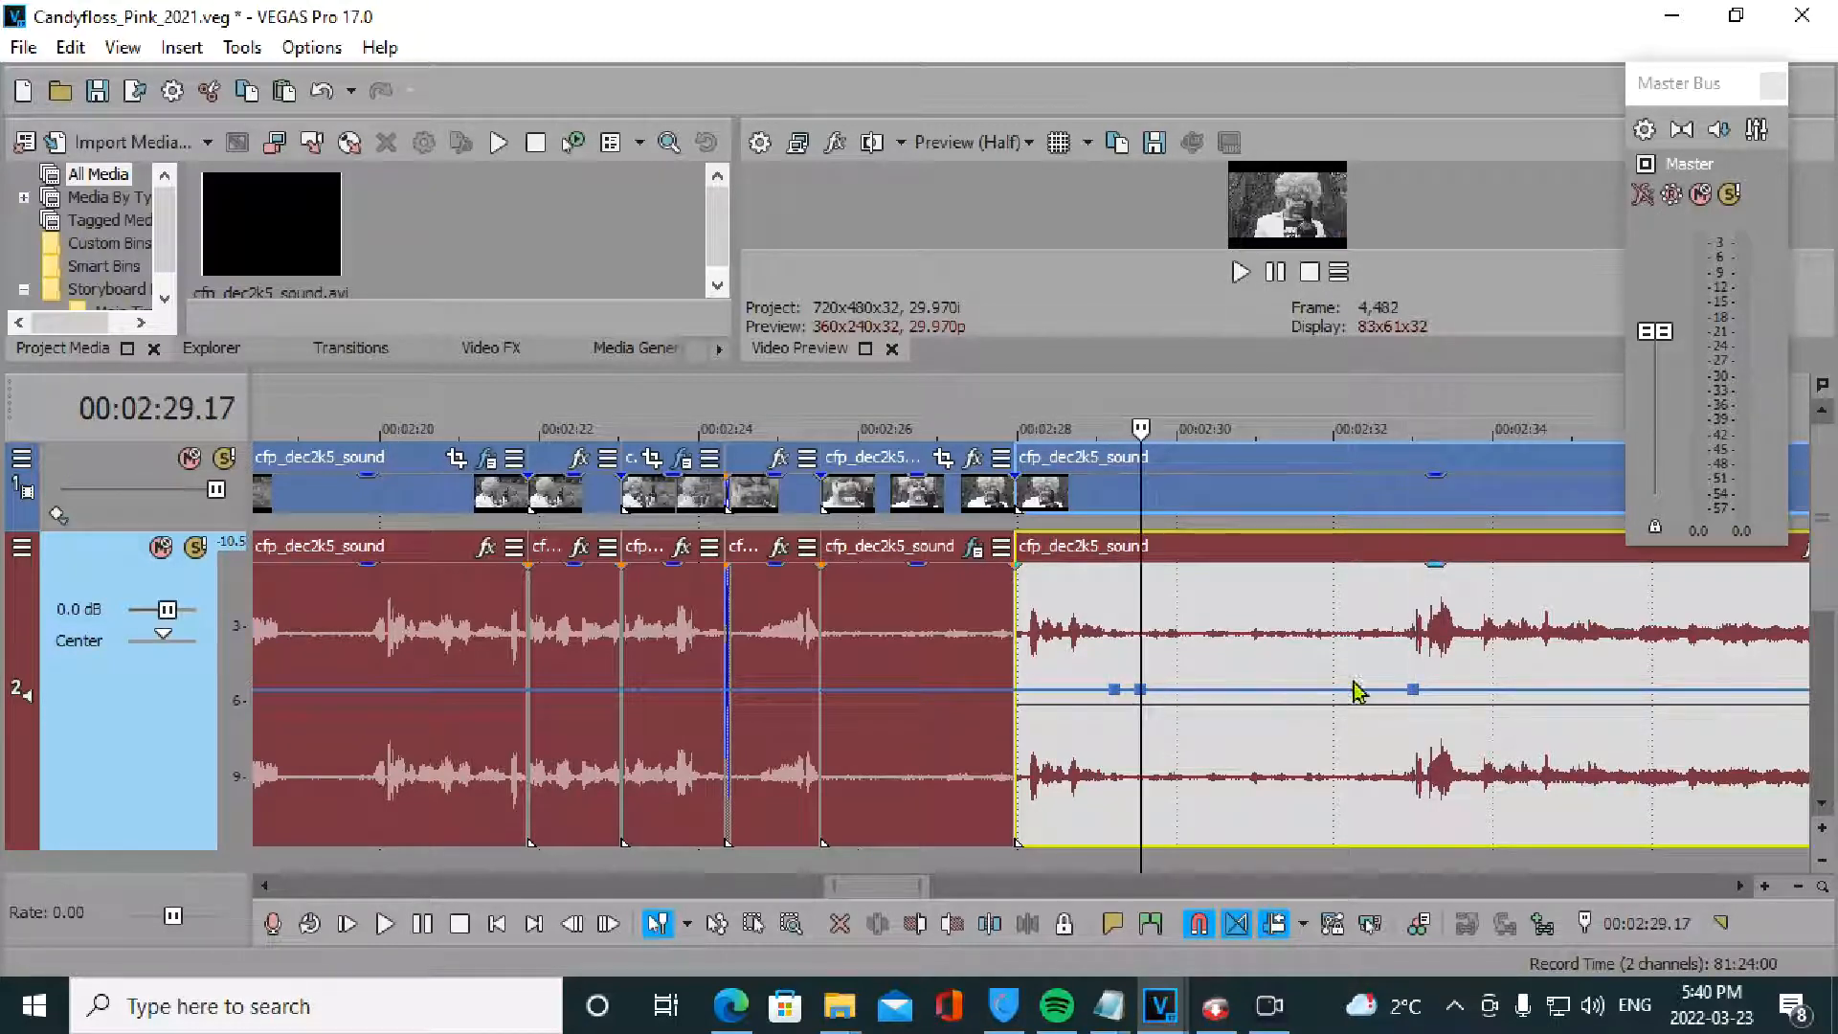
click(1389, 704)
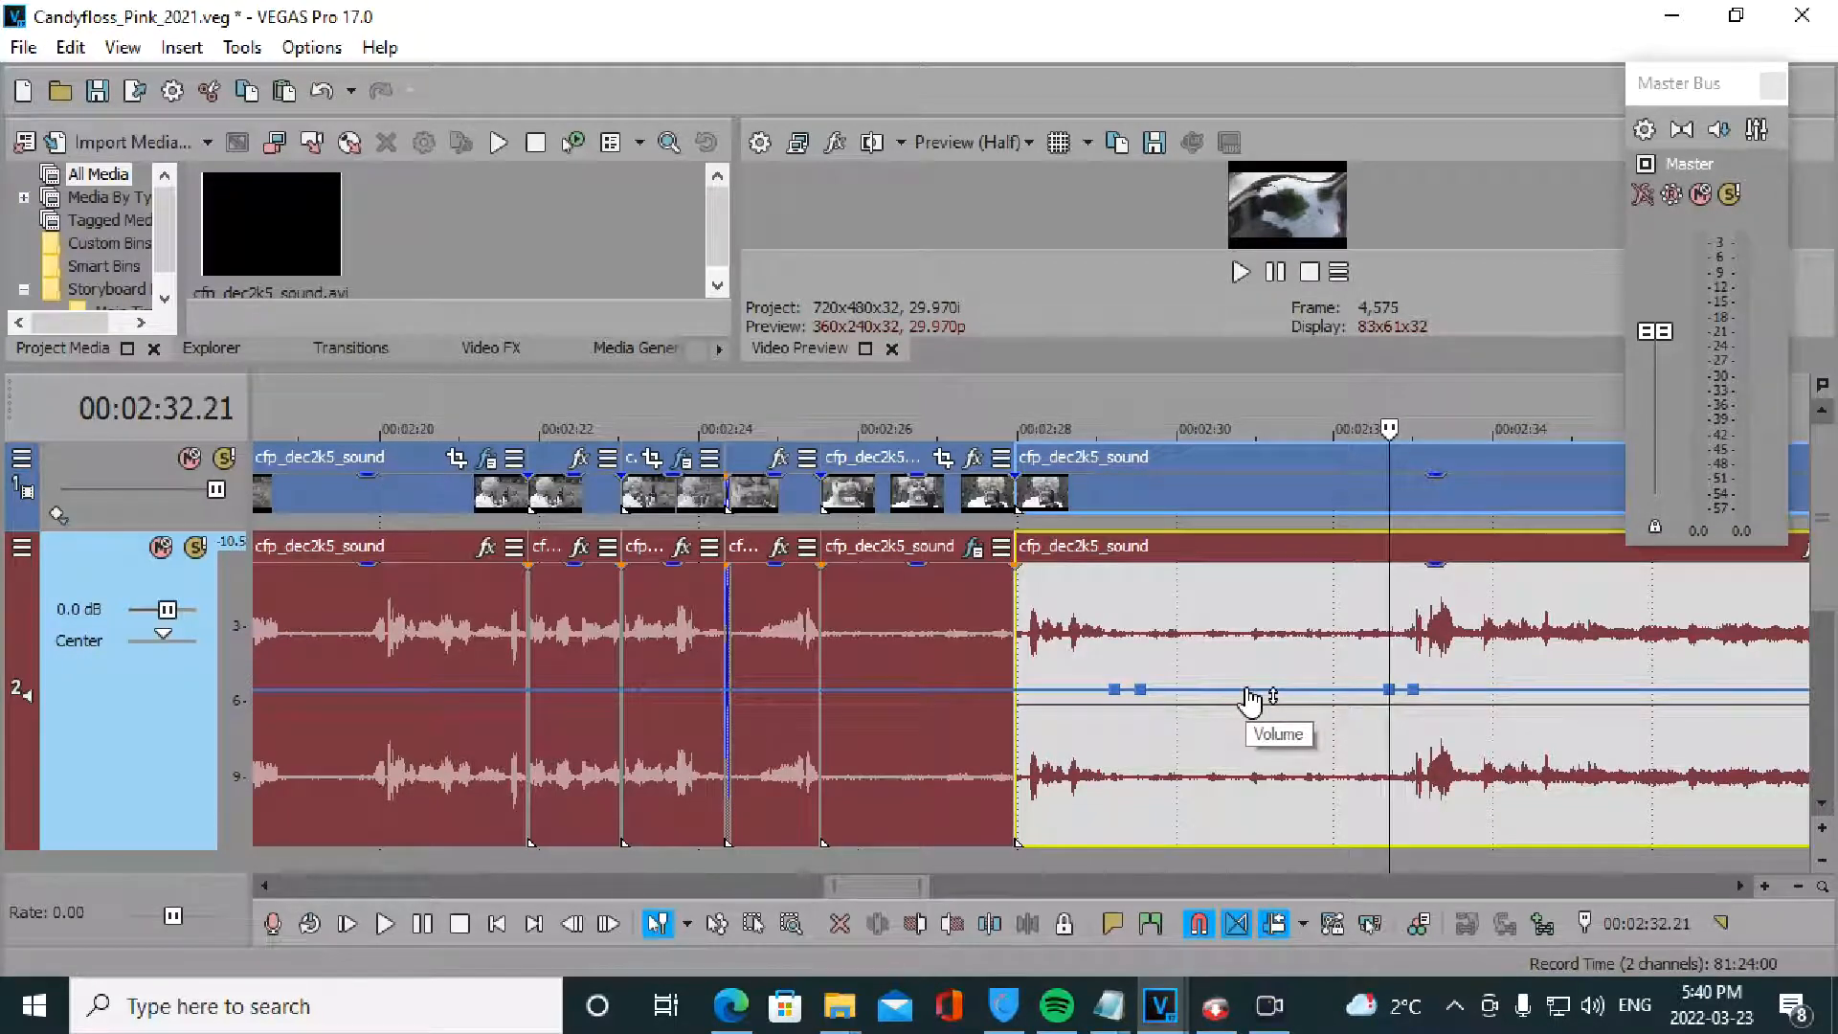
- Raise the envelope between 2:29 and 2:33 to a plateau, slope both ramps, and preview from 2:28.05
drag(1250, 697, 1301, 626)
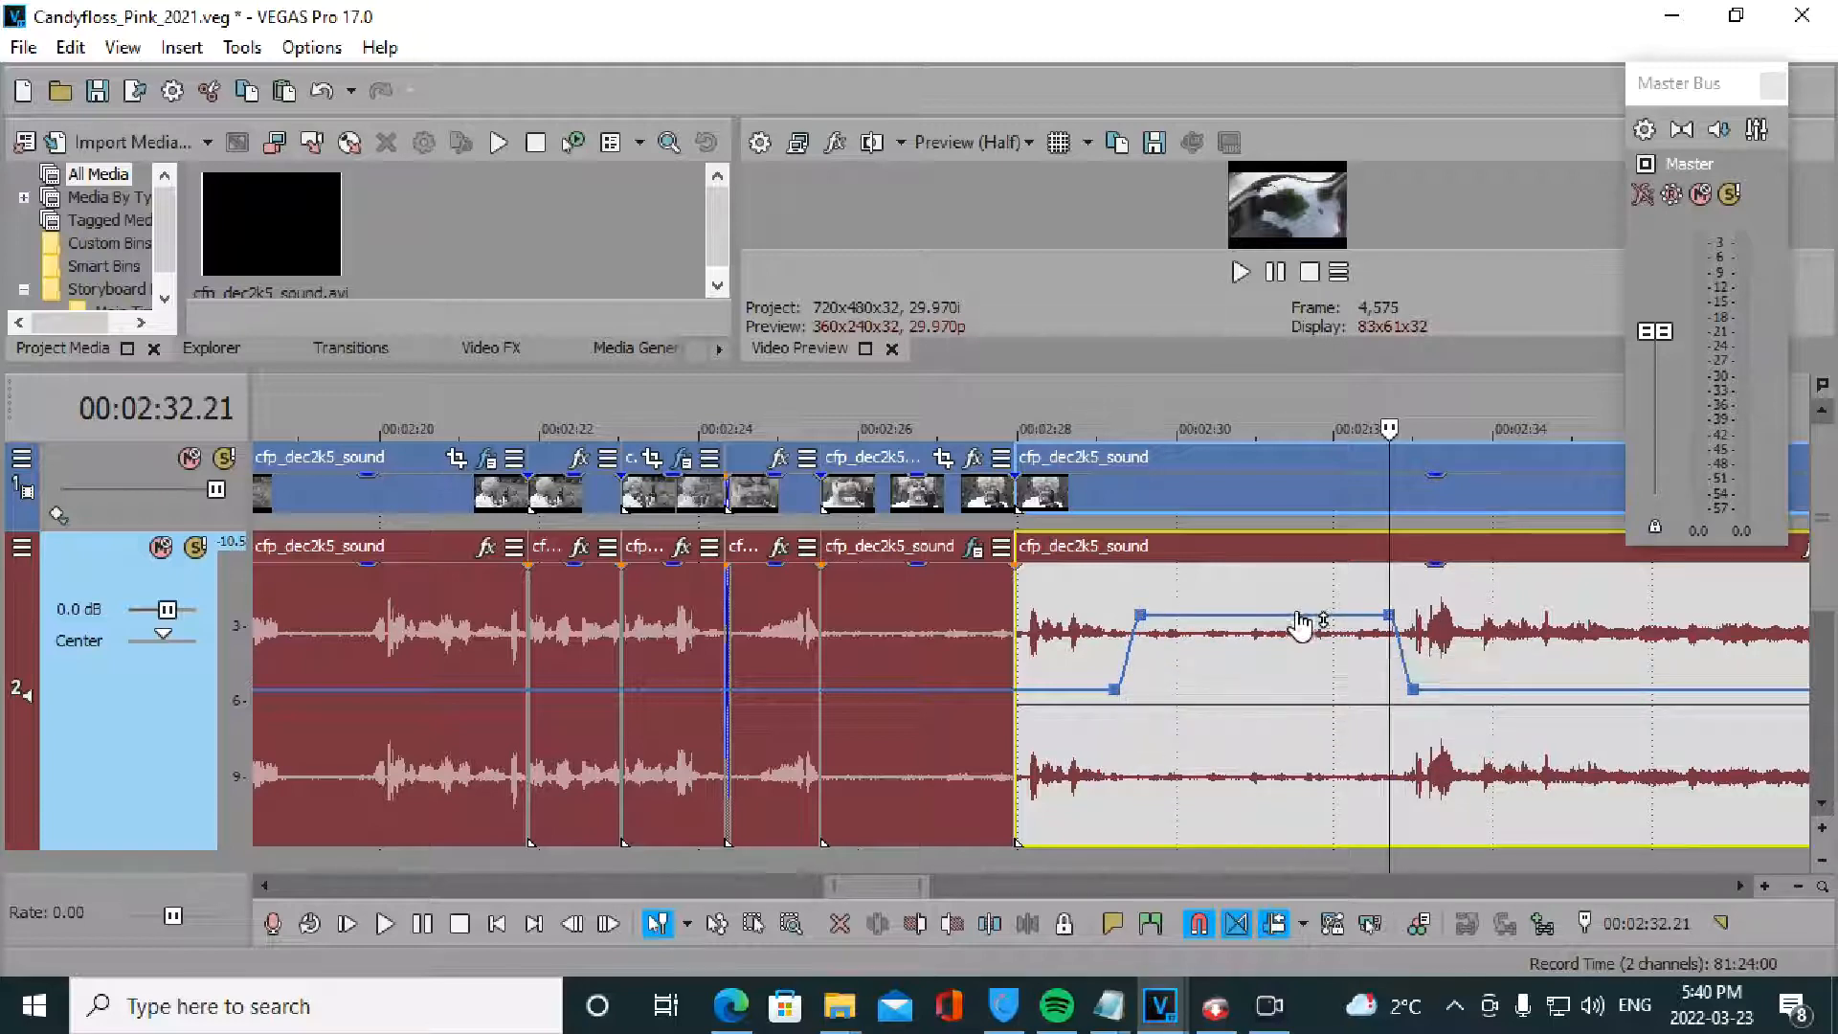
drag(1140, 614, 1179, 616)
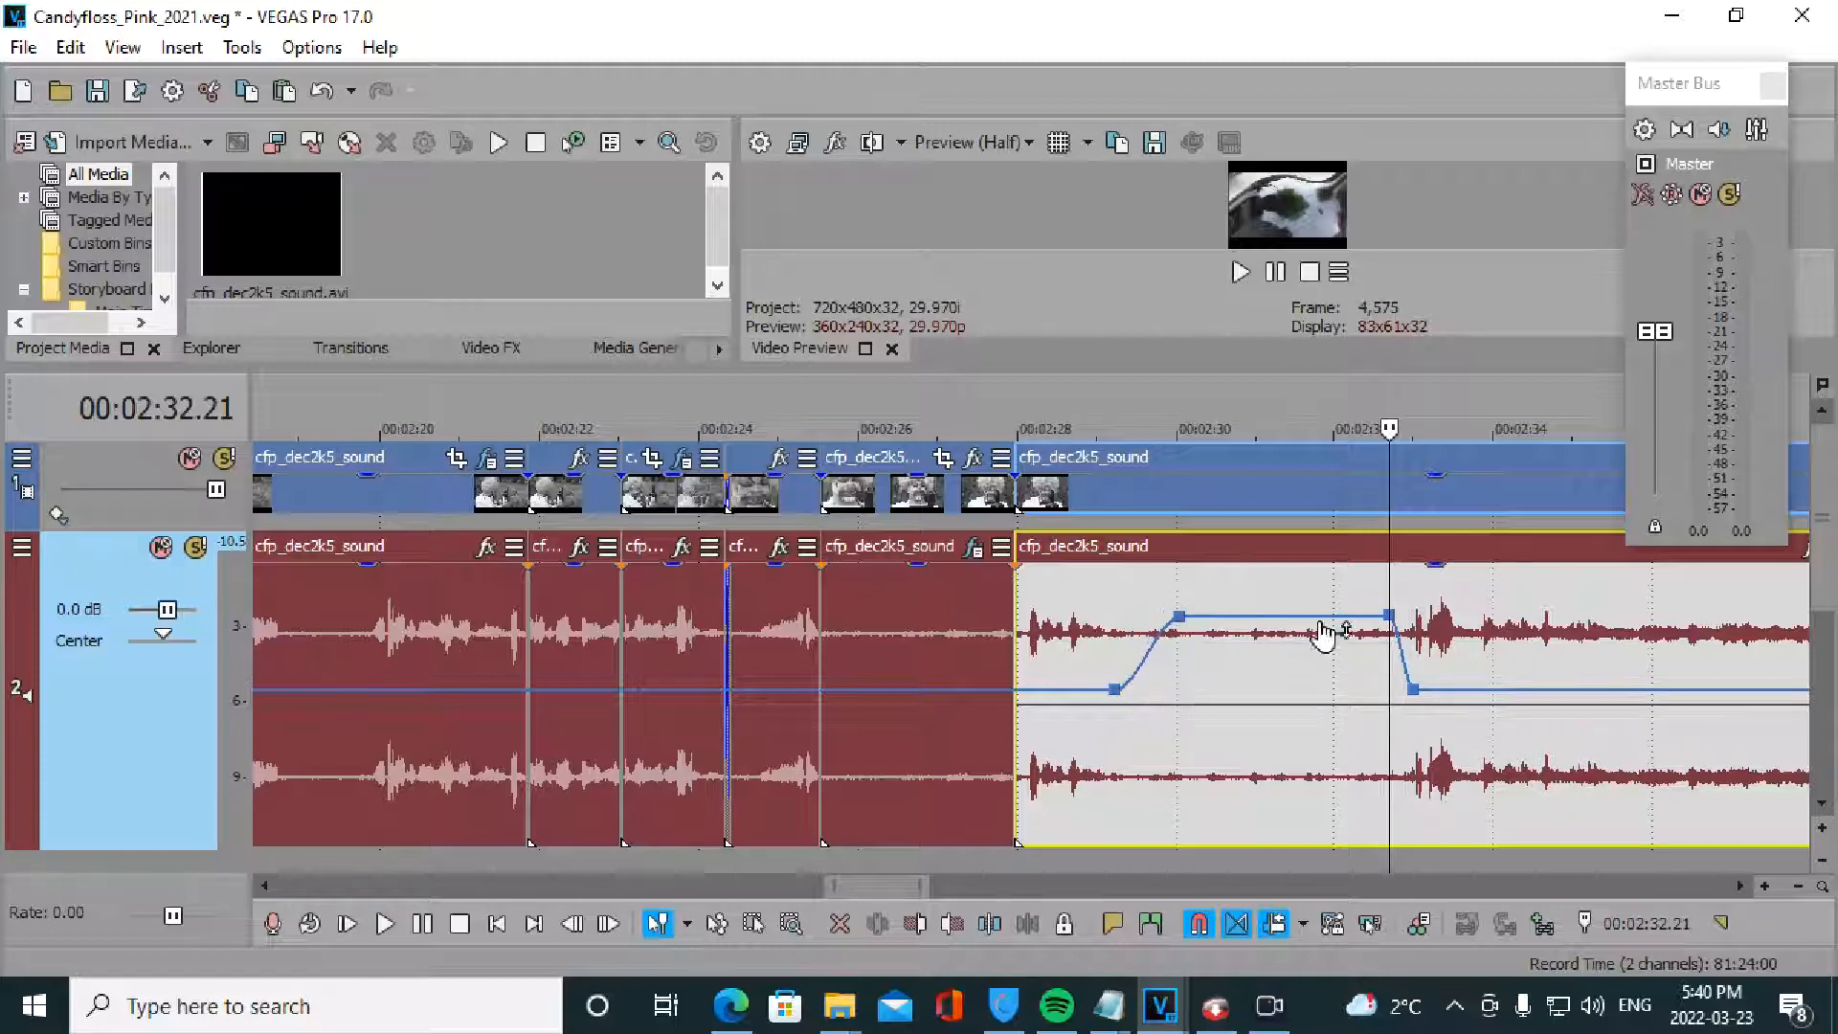
drag(1391, 616, 1335, 620)
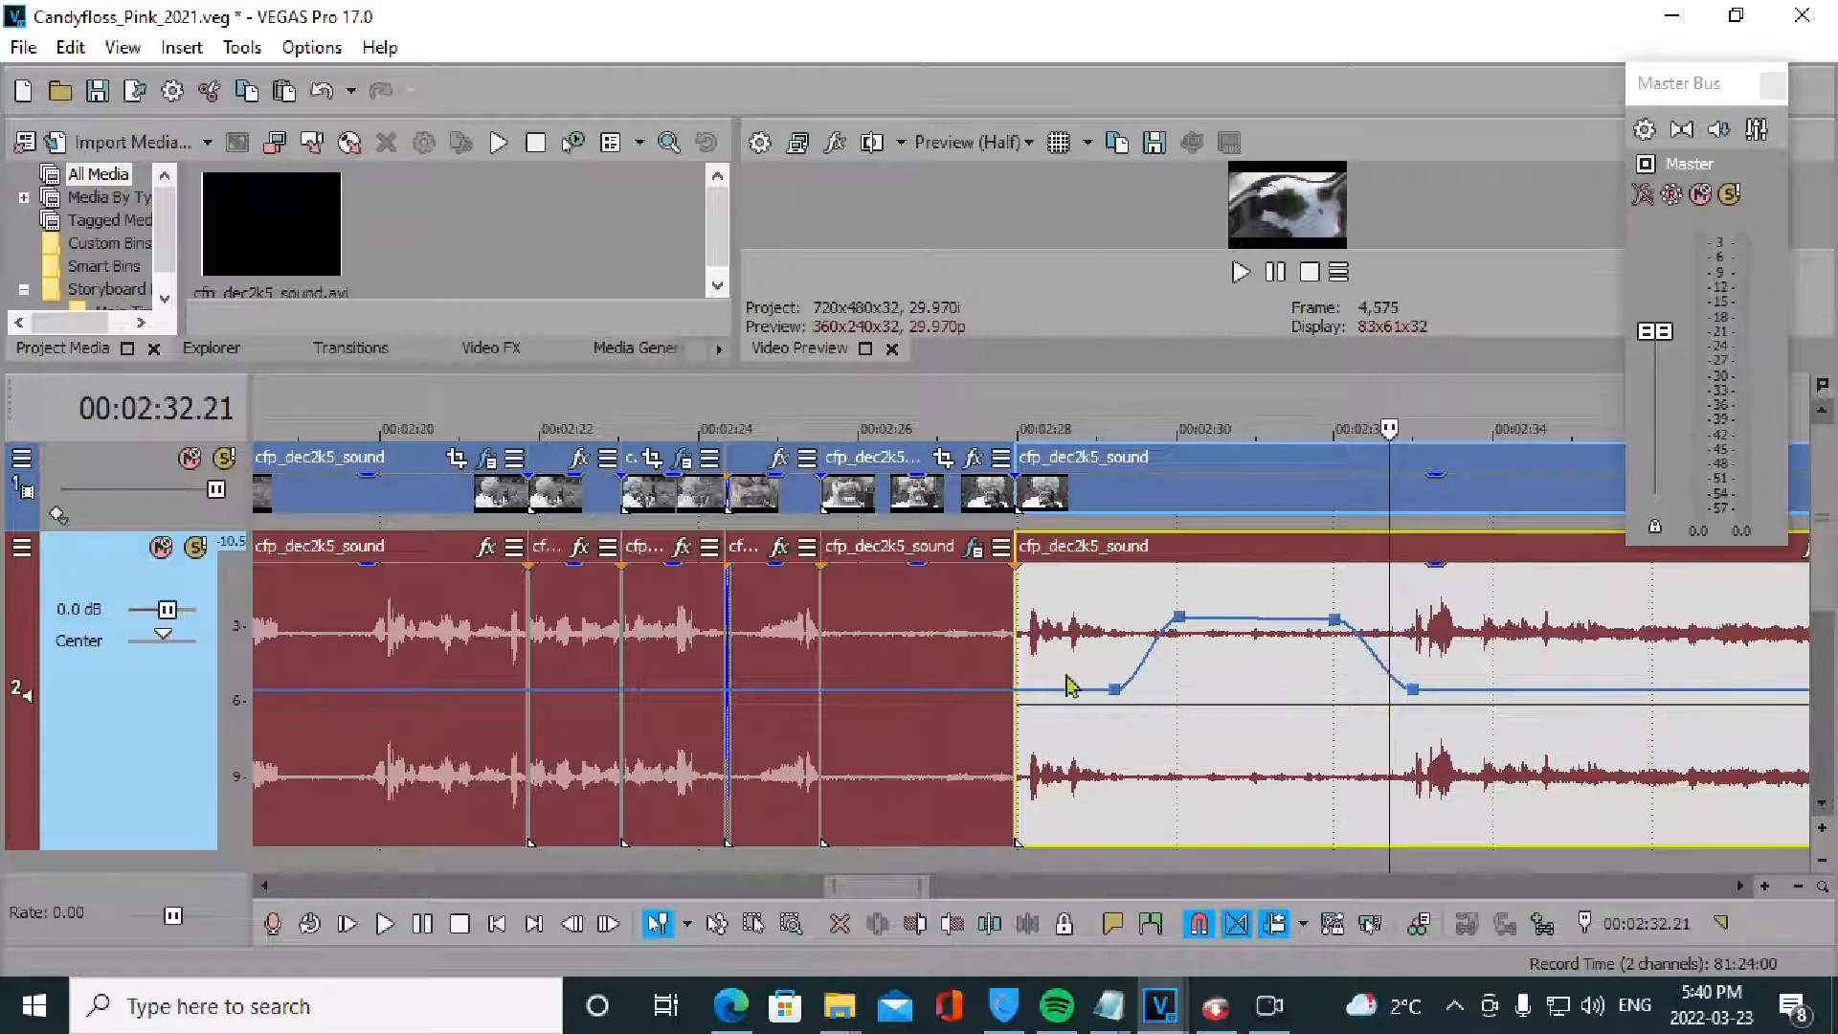
click(1055, 661)
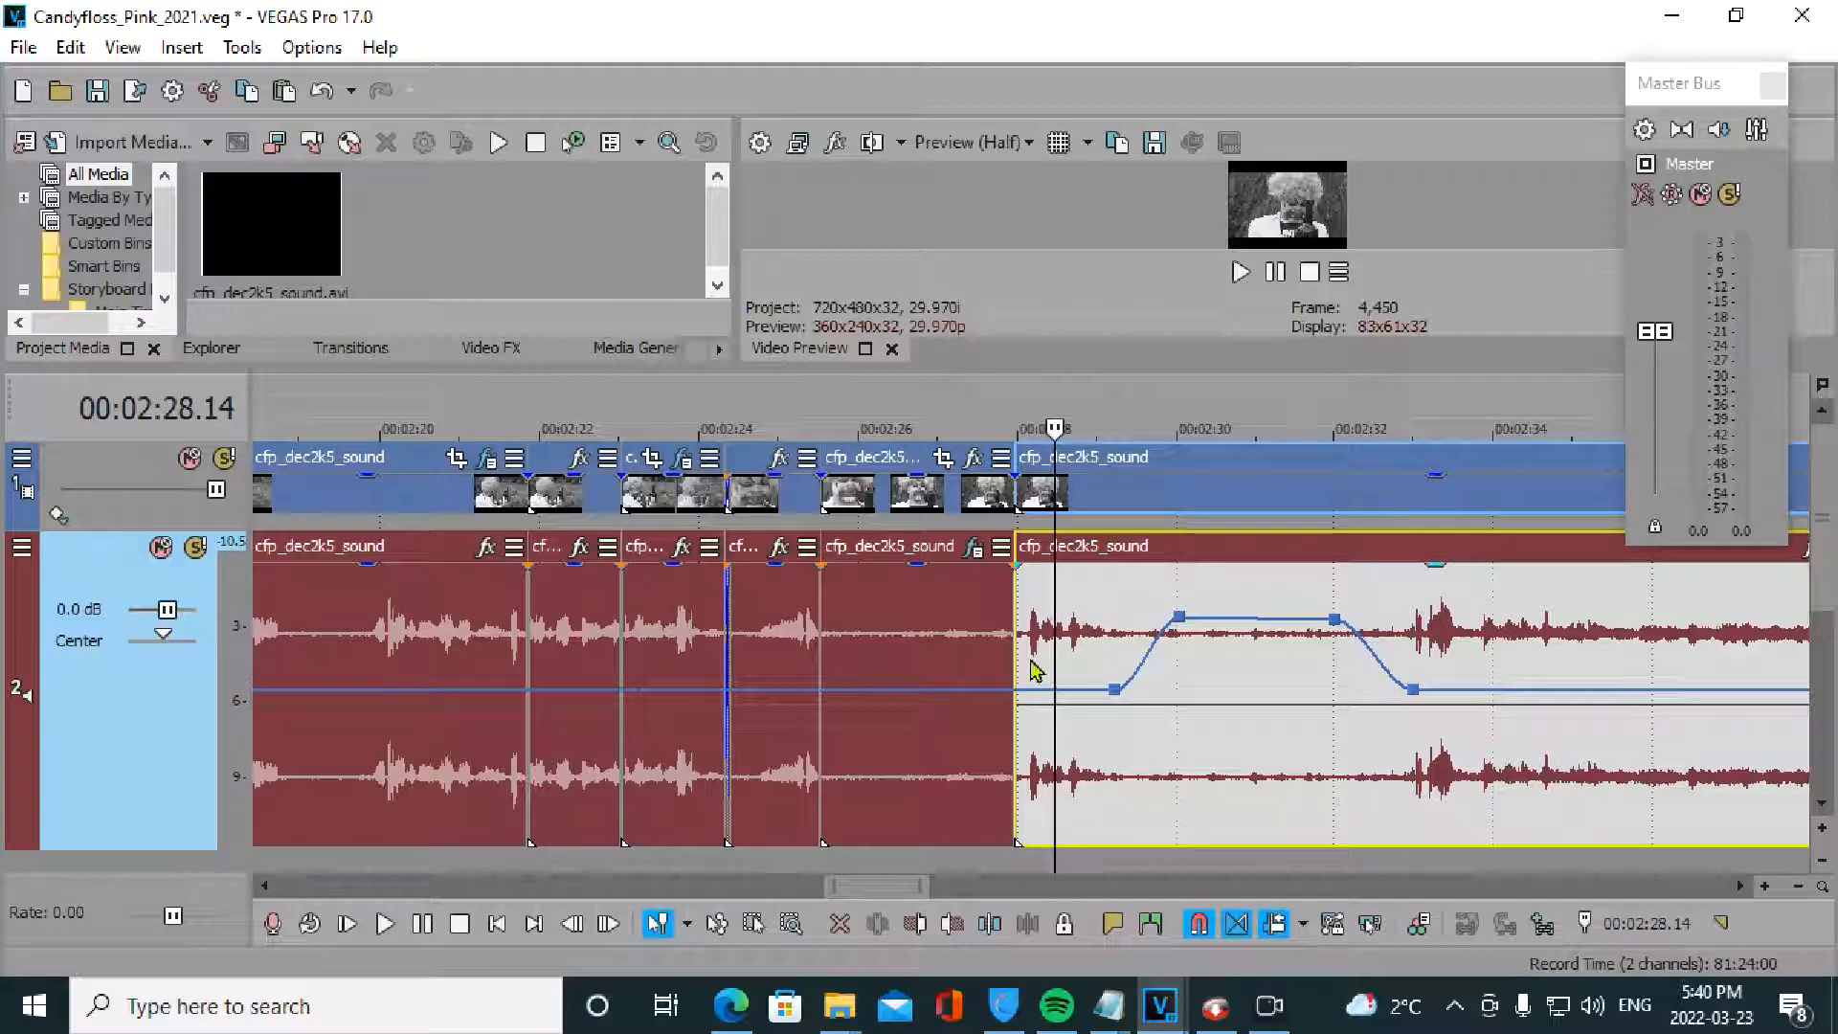
click(1031, 664)
key(space)
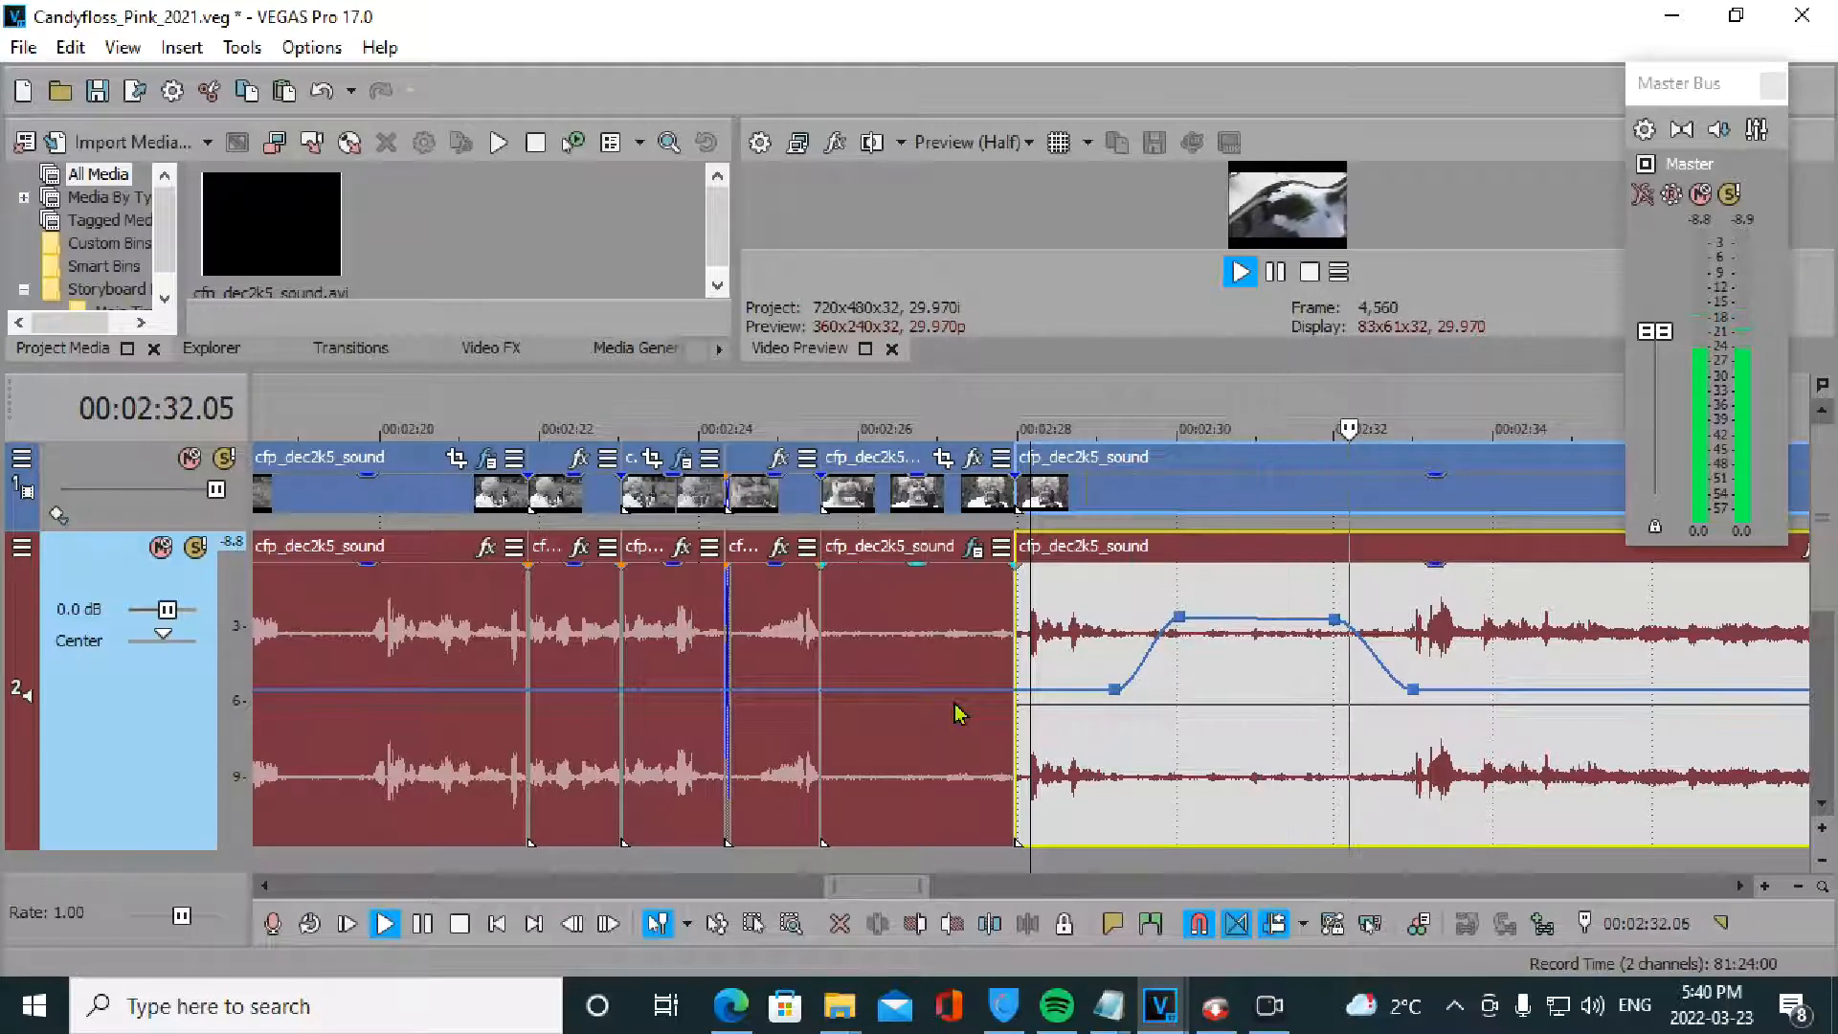
key(space)
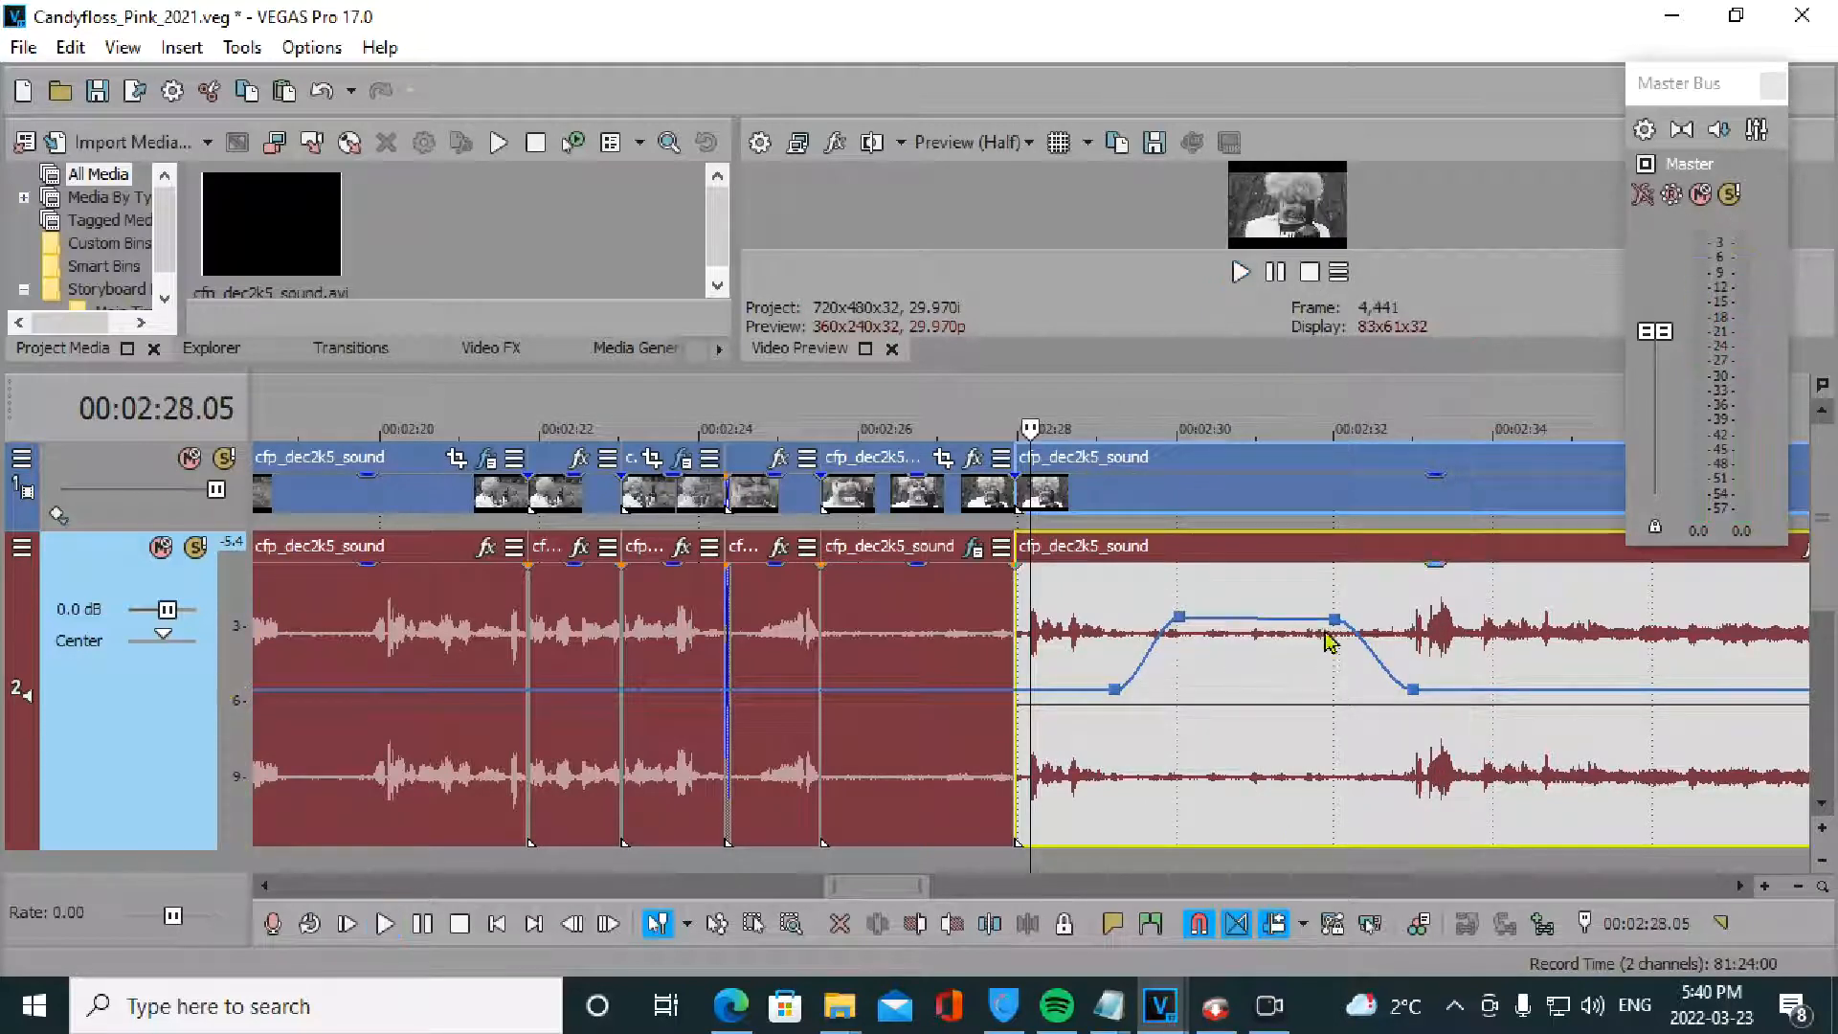
- Raise the quiet-passage boost to about 3.7 dB, preview it, and ease its start and end into gradual ramps
drag(1338, 632, 1417, 625)
drag(1186, 627, 1222, 604)
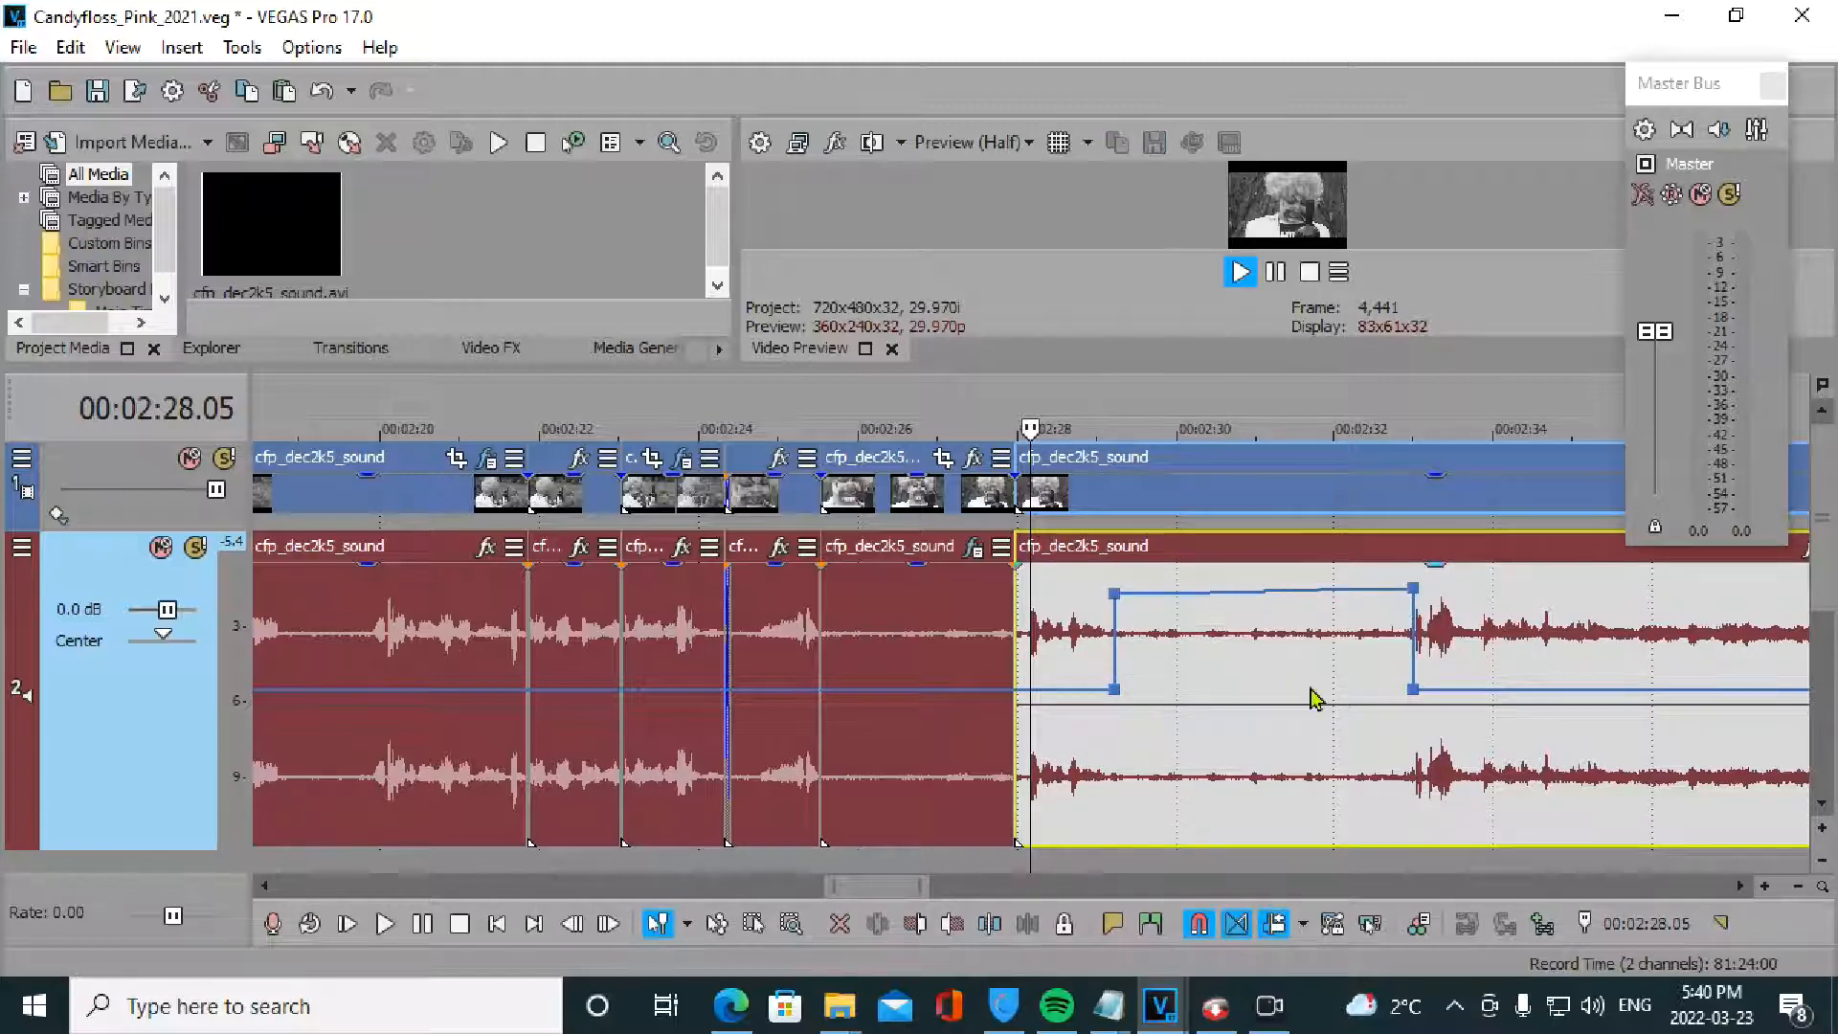
key(space)
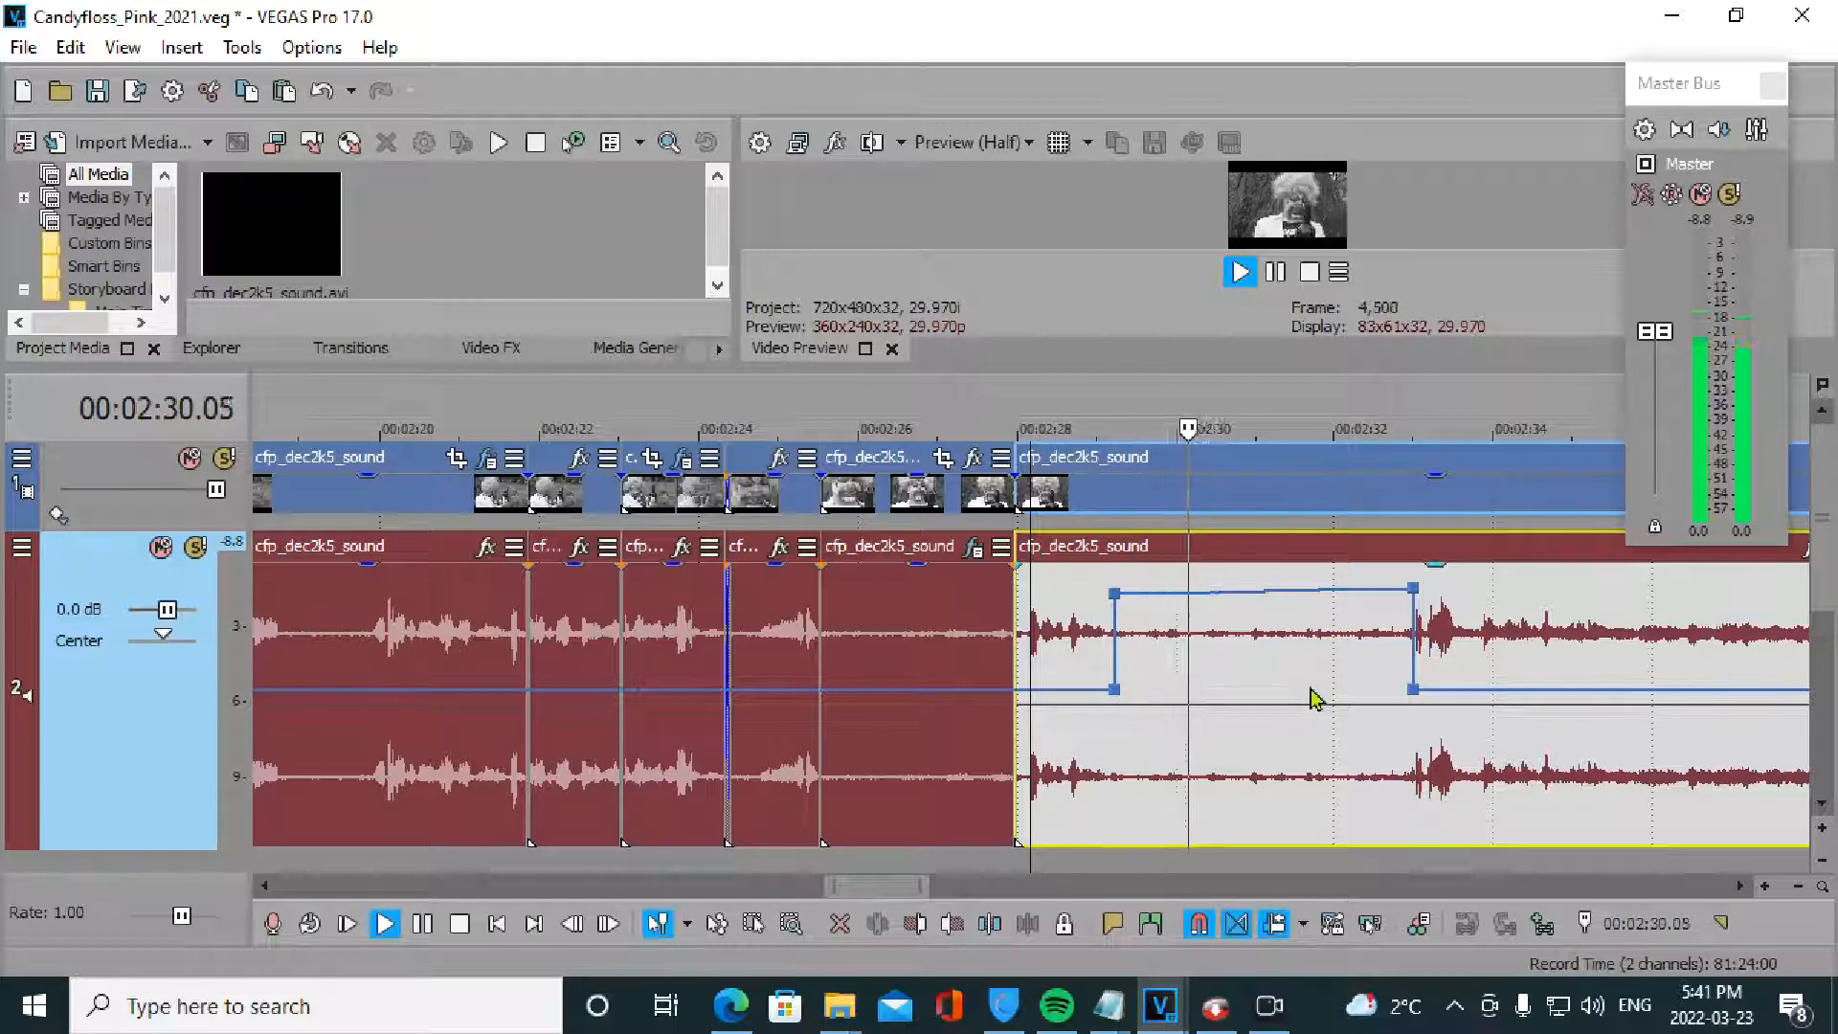
key(space)
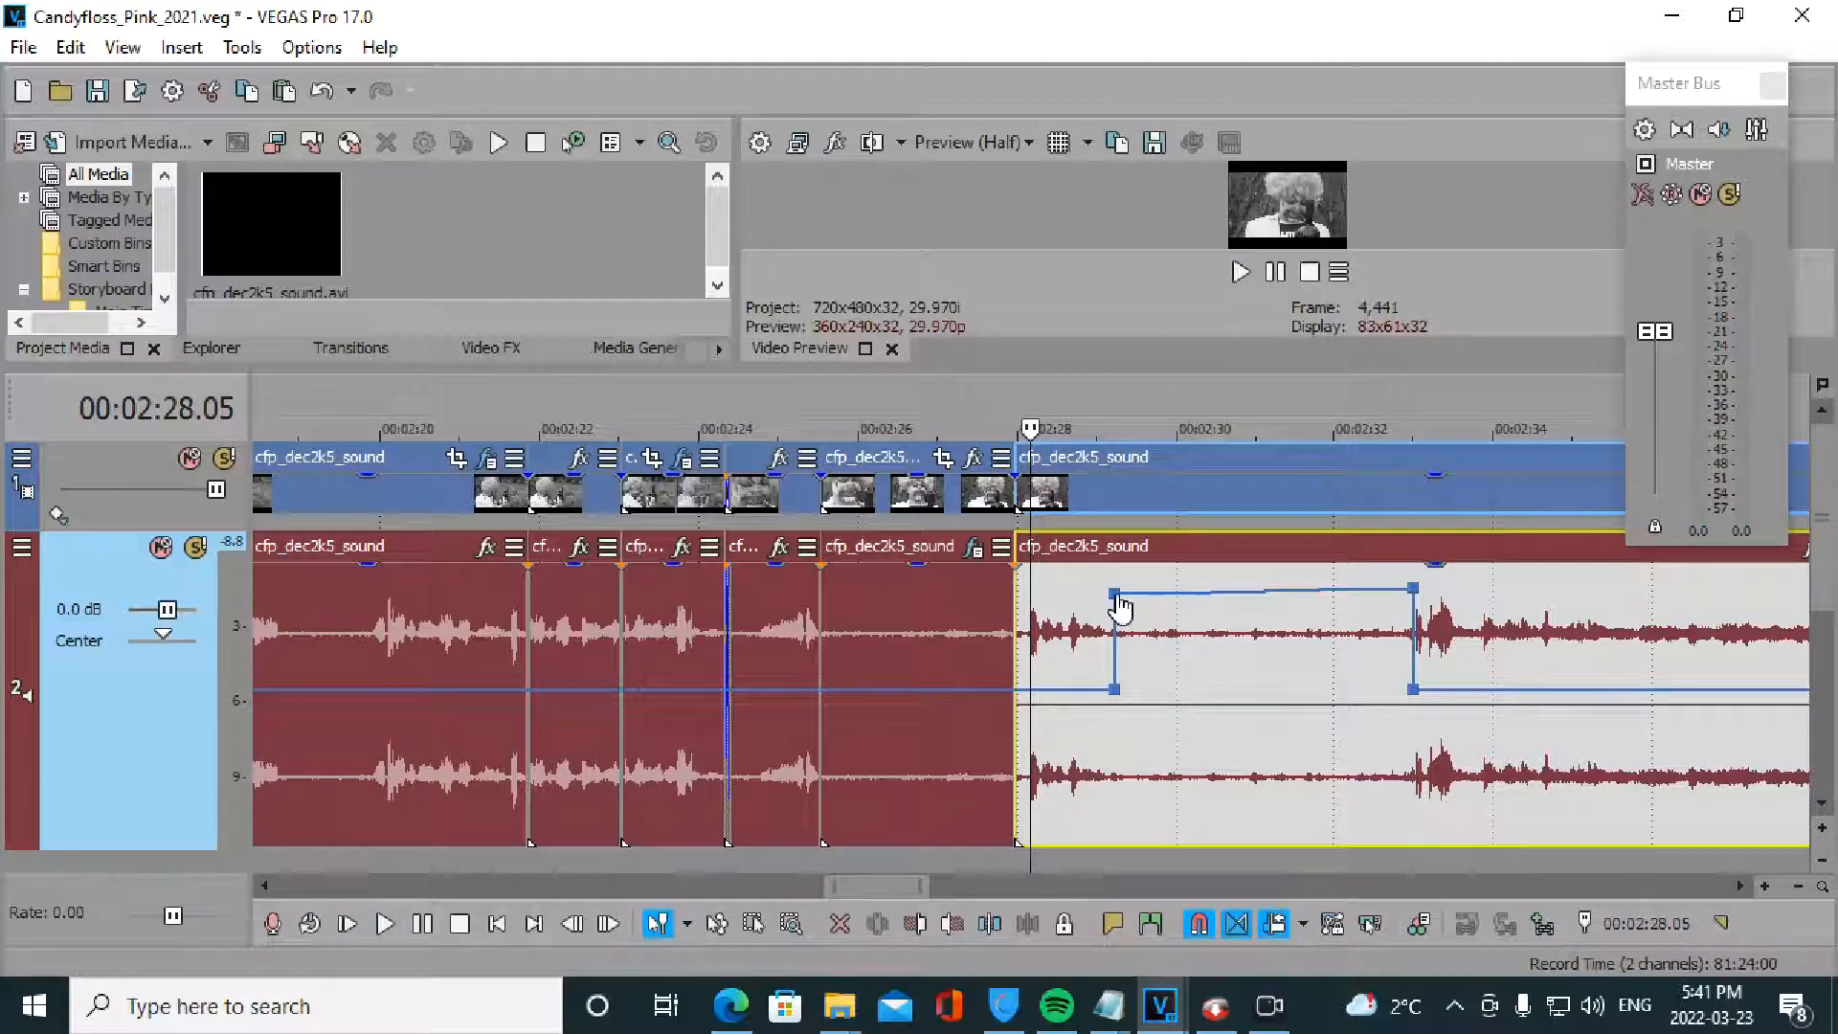
drag(1117, 597, 1199, 639)
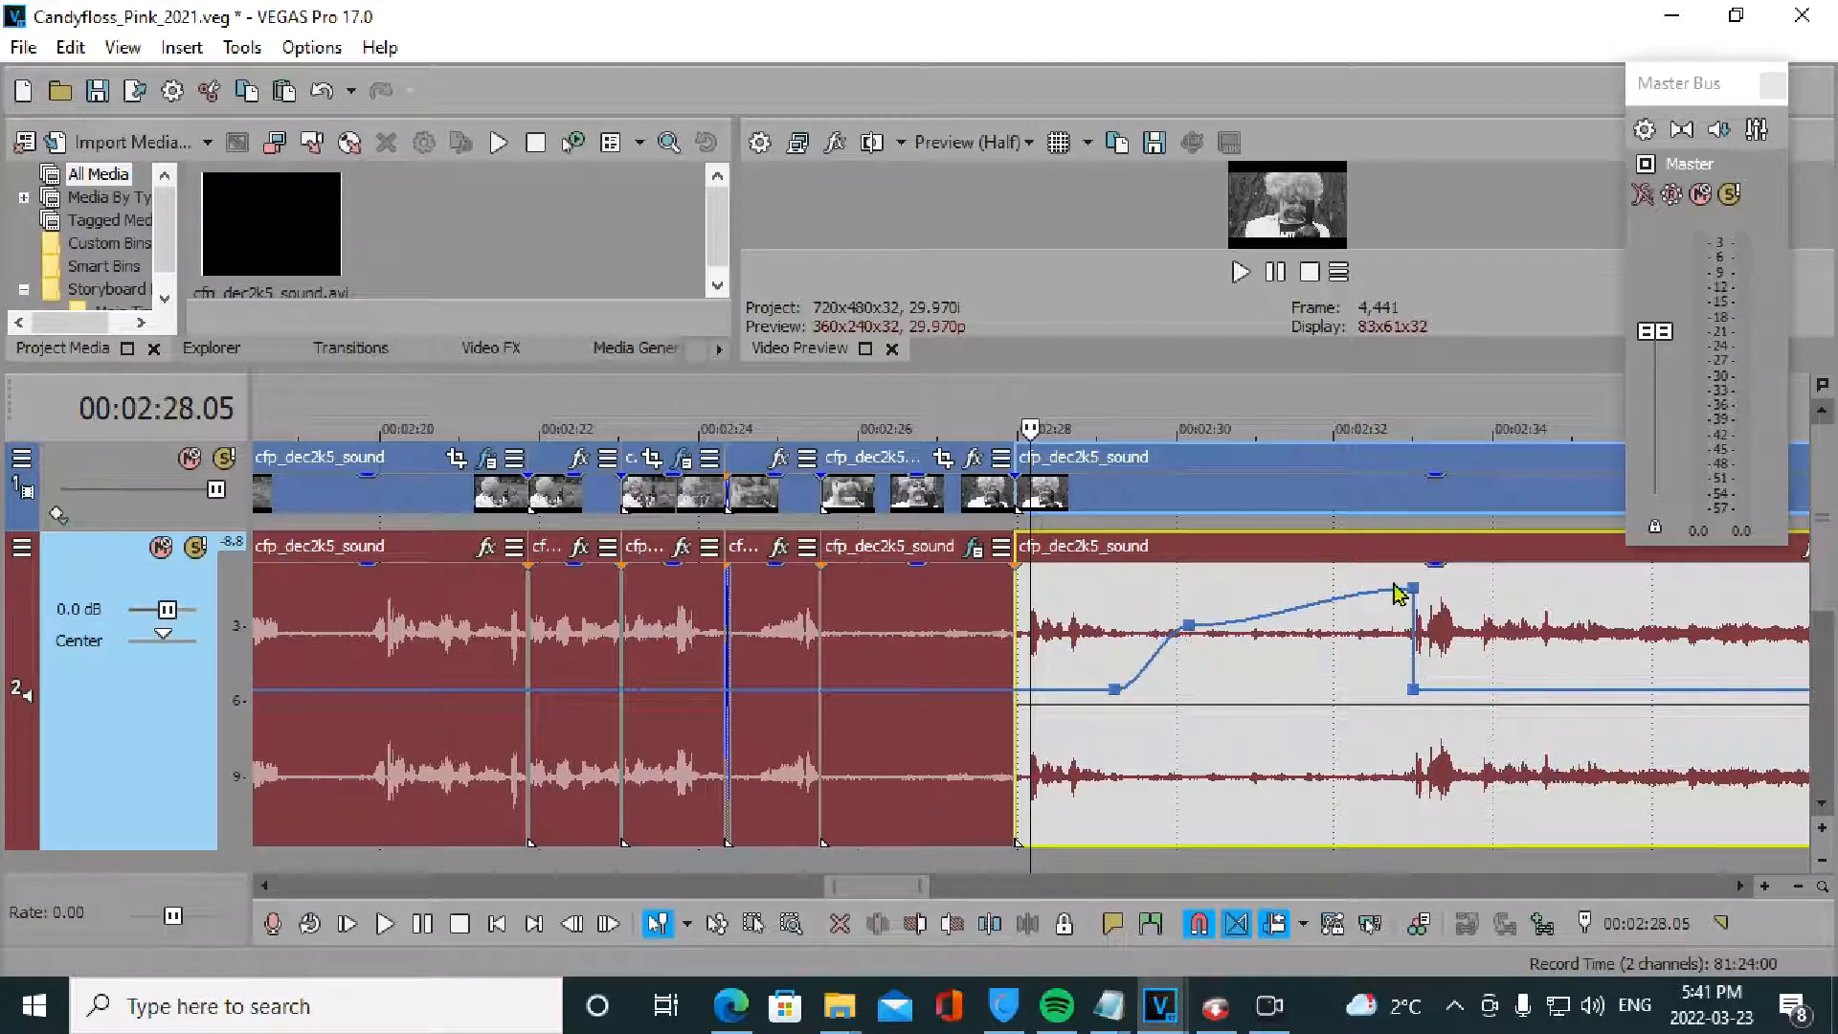
drag(1418, 598, 1292, 622)
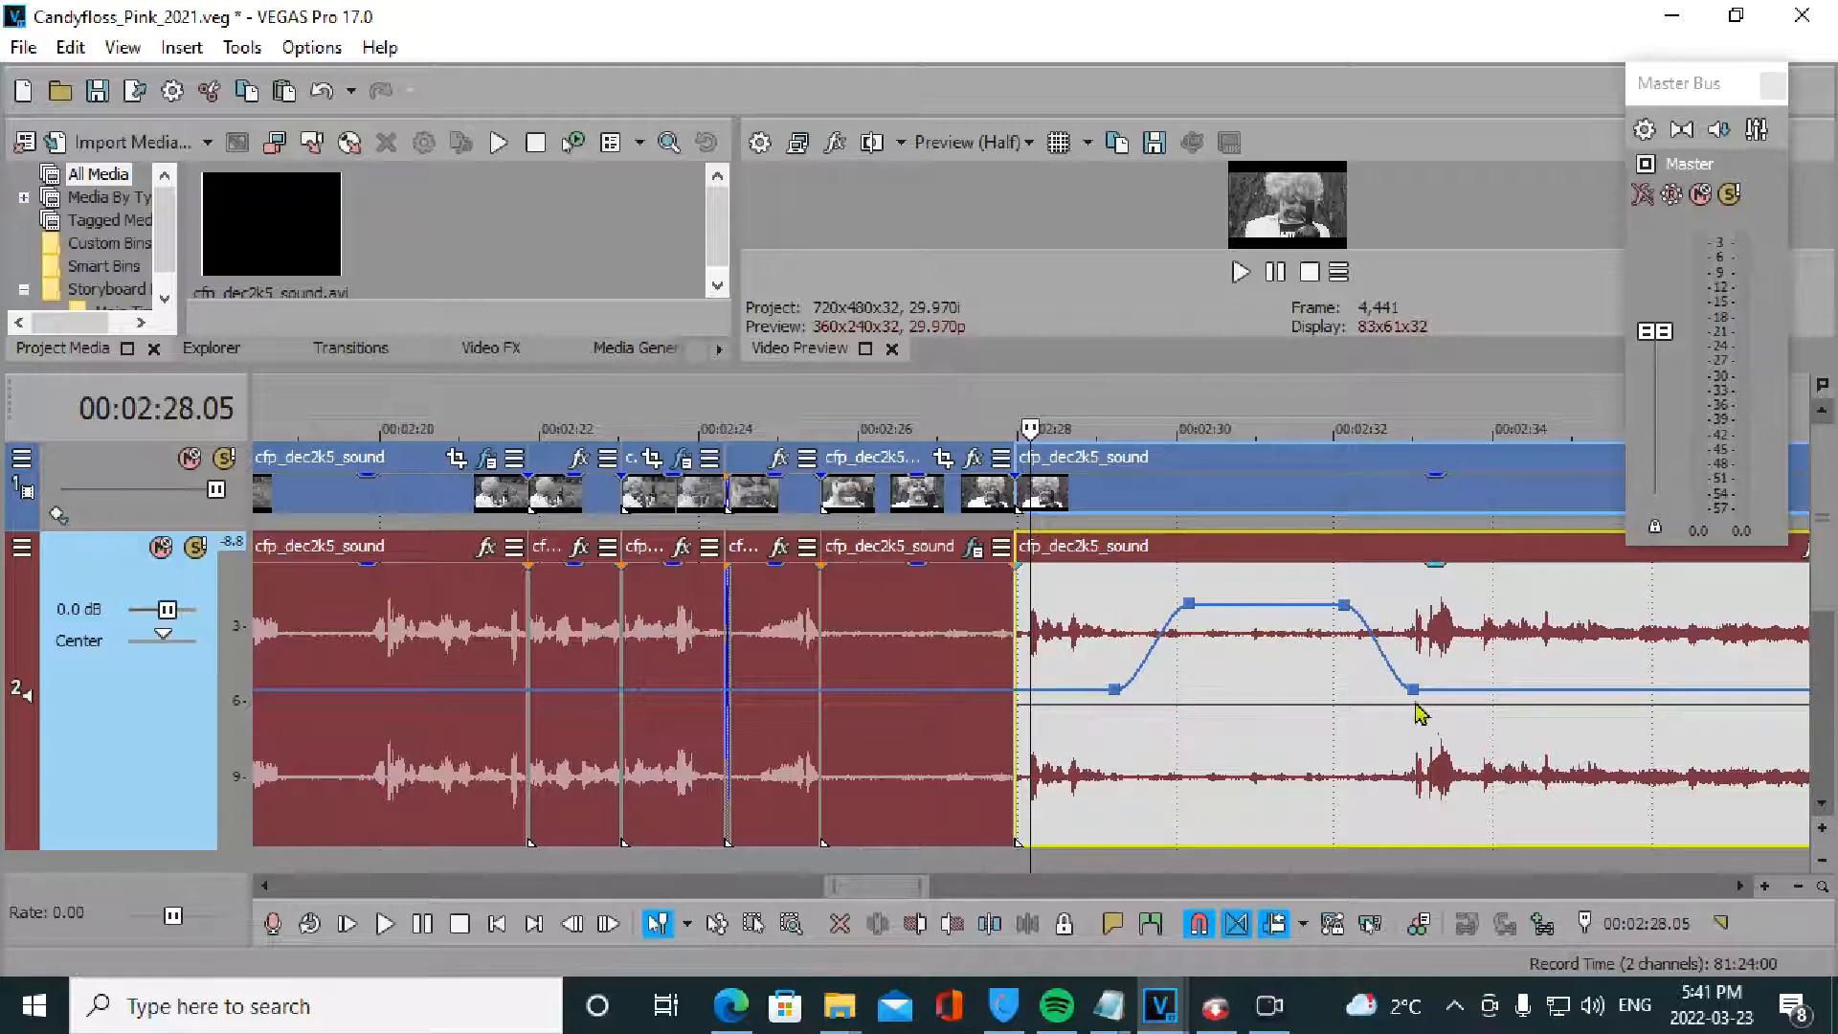
- Preview the smoothed boost, then pull both top envelope points slightly inward to narrow the plateau
key(space)
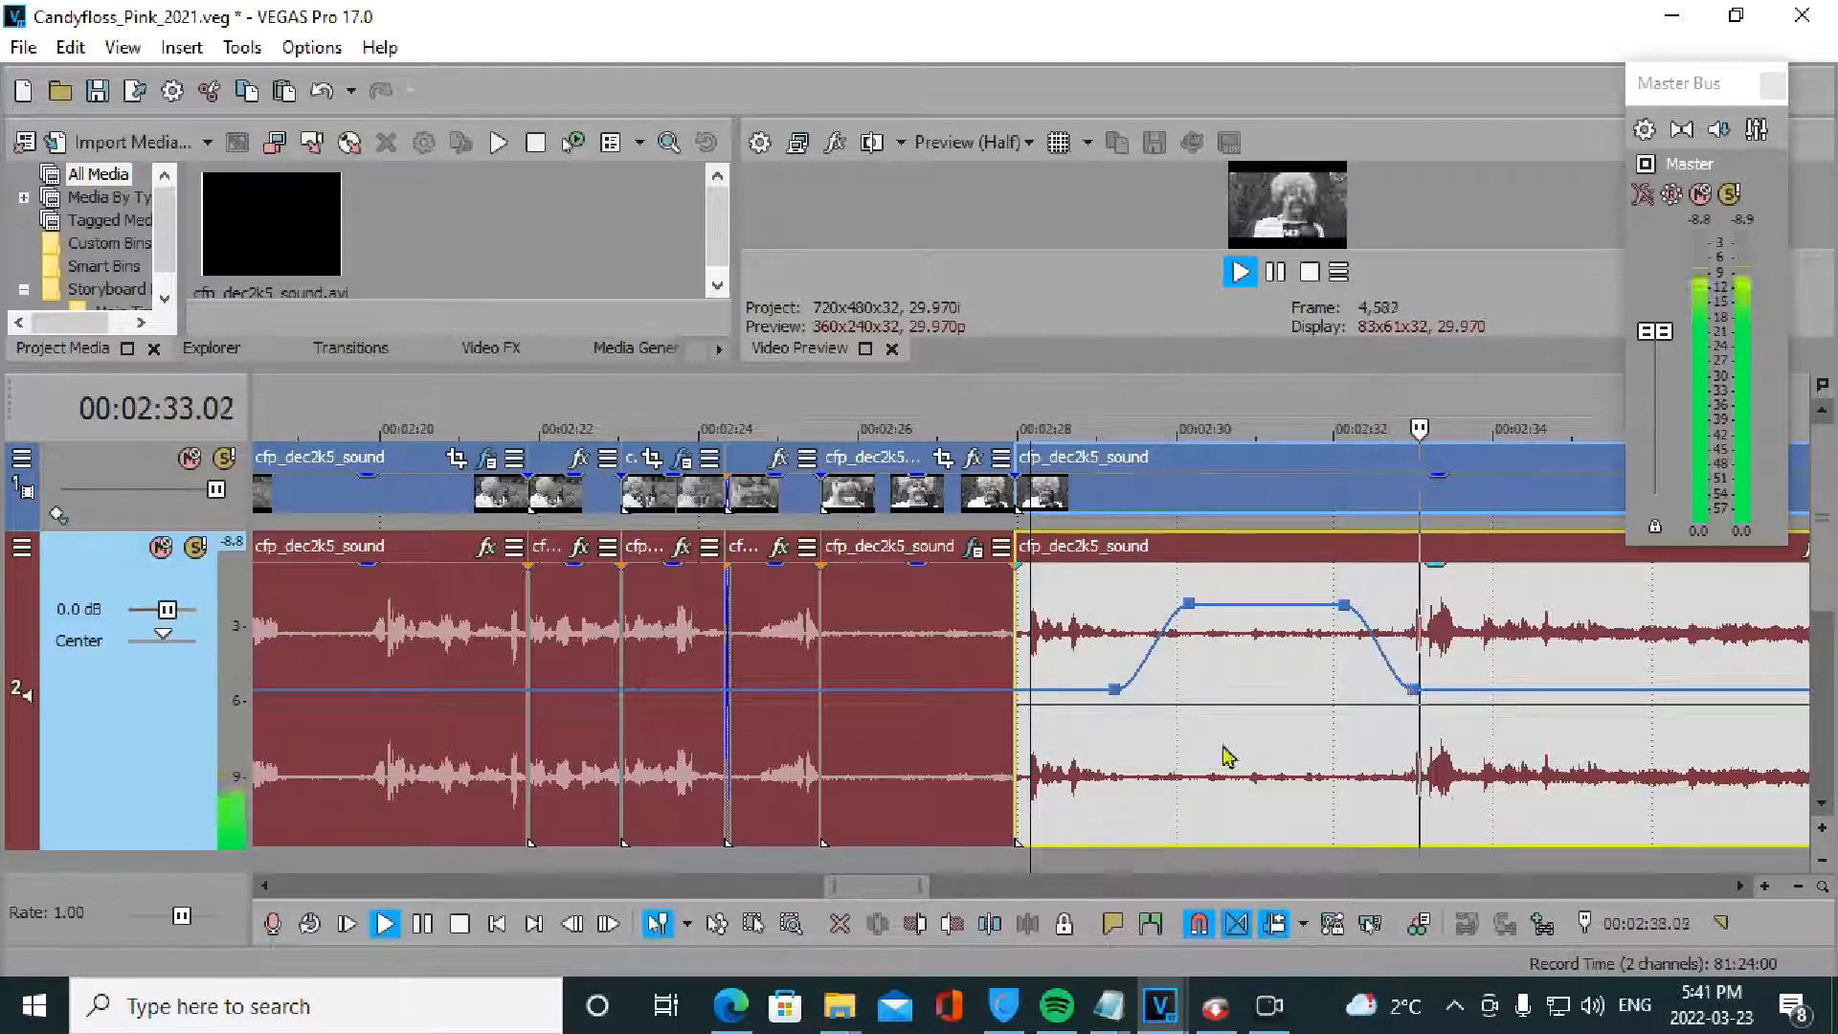
key(space)
drag(1344, 605, 1319, 605)
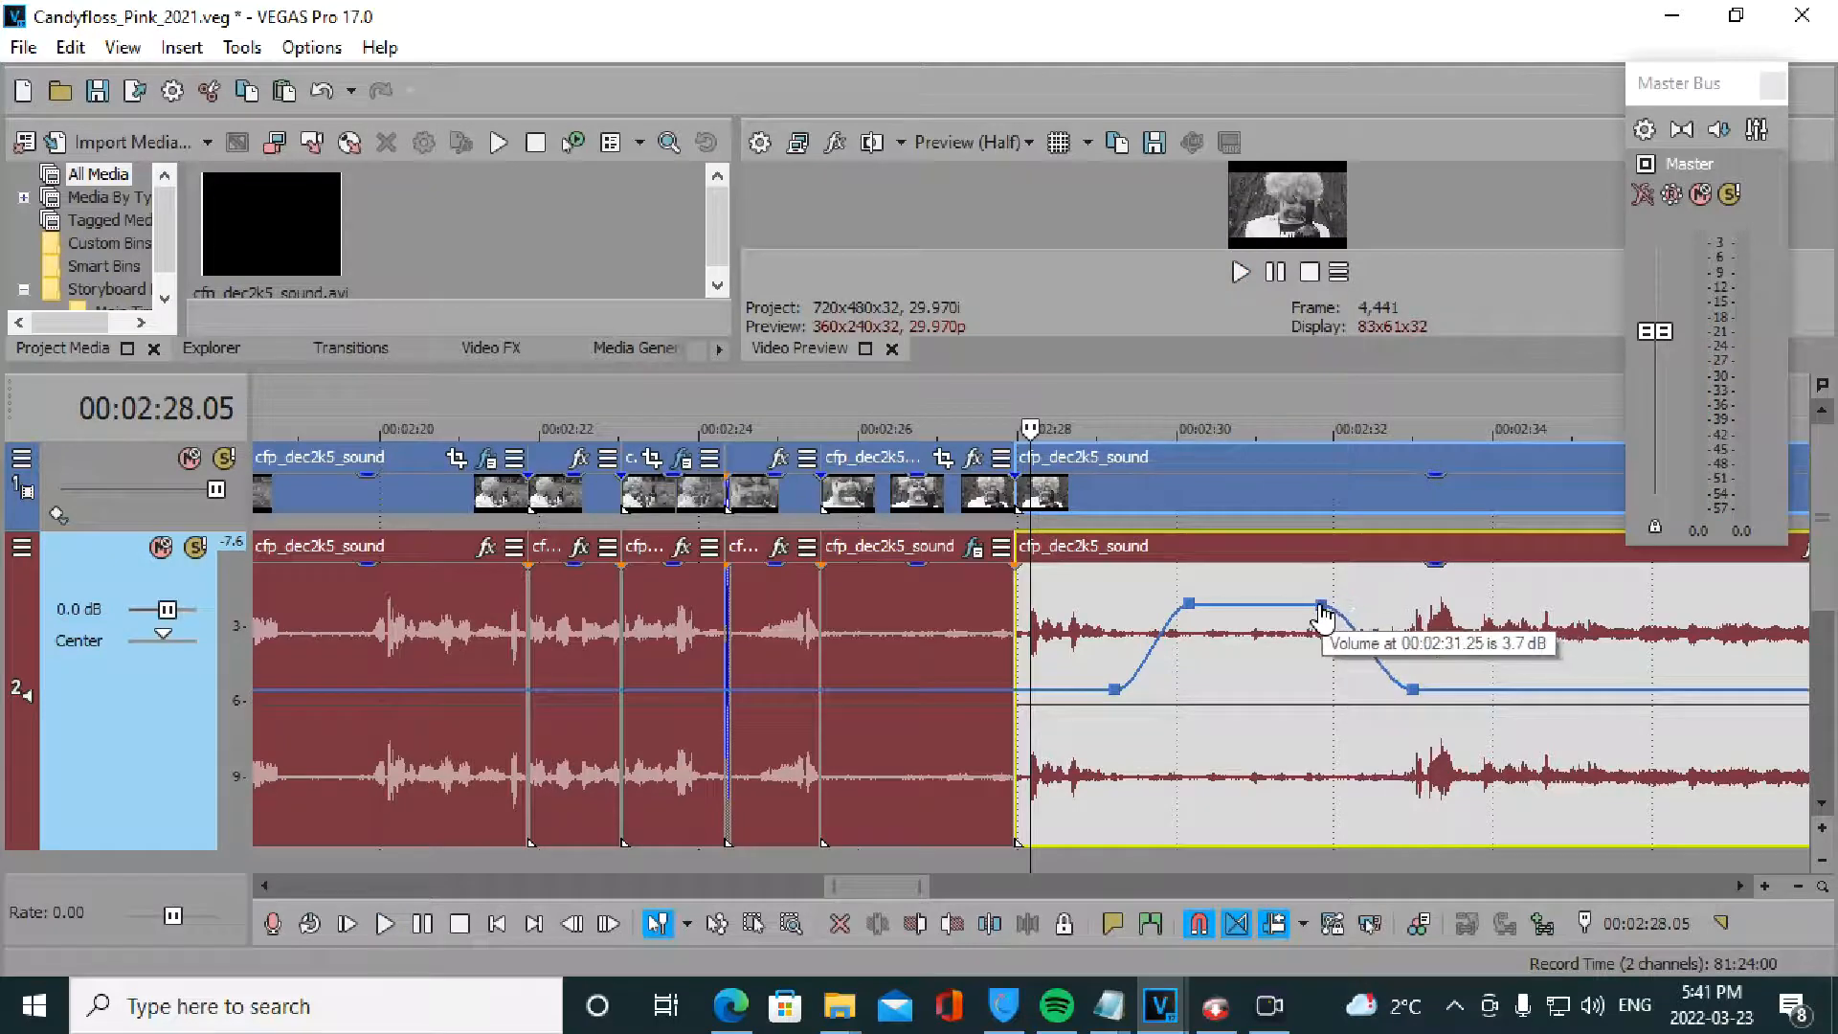
drag(1191, 620, 1205, 621)
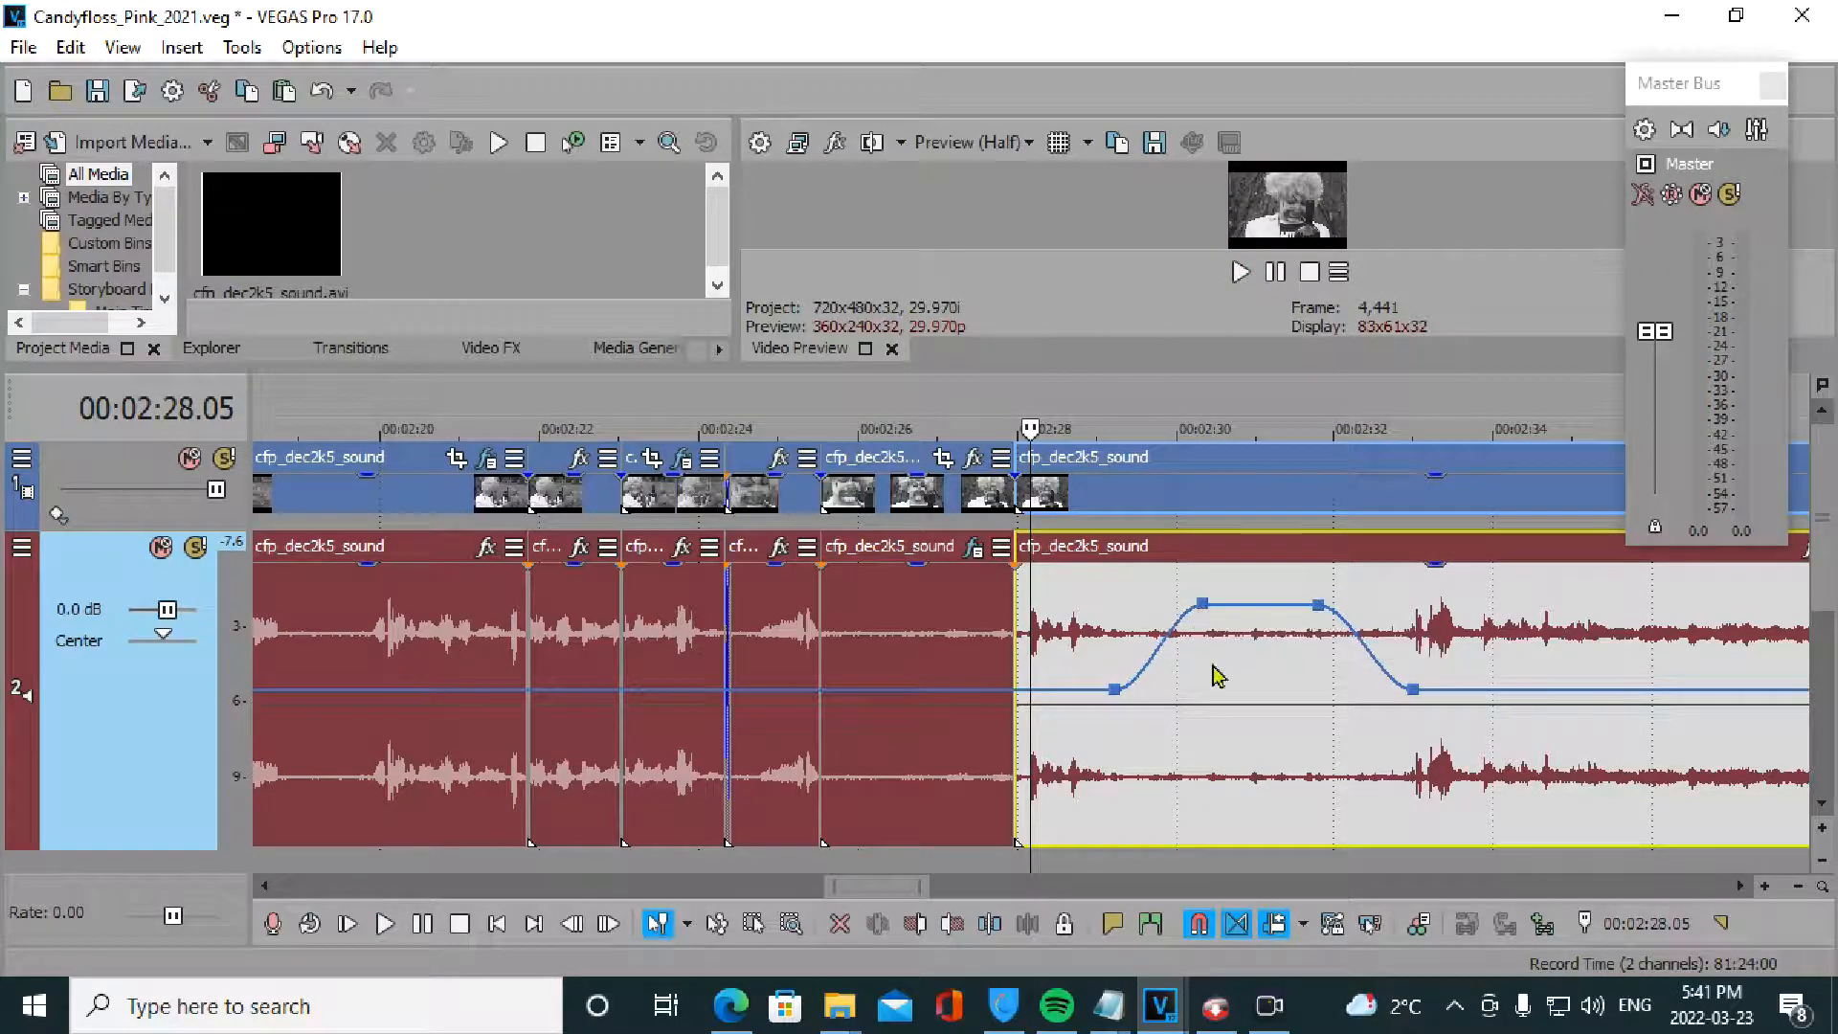
- Replay the passage to check it, then zoom the timeline out to review both volume edits
key(space)
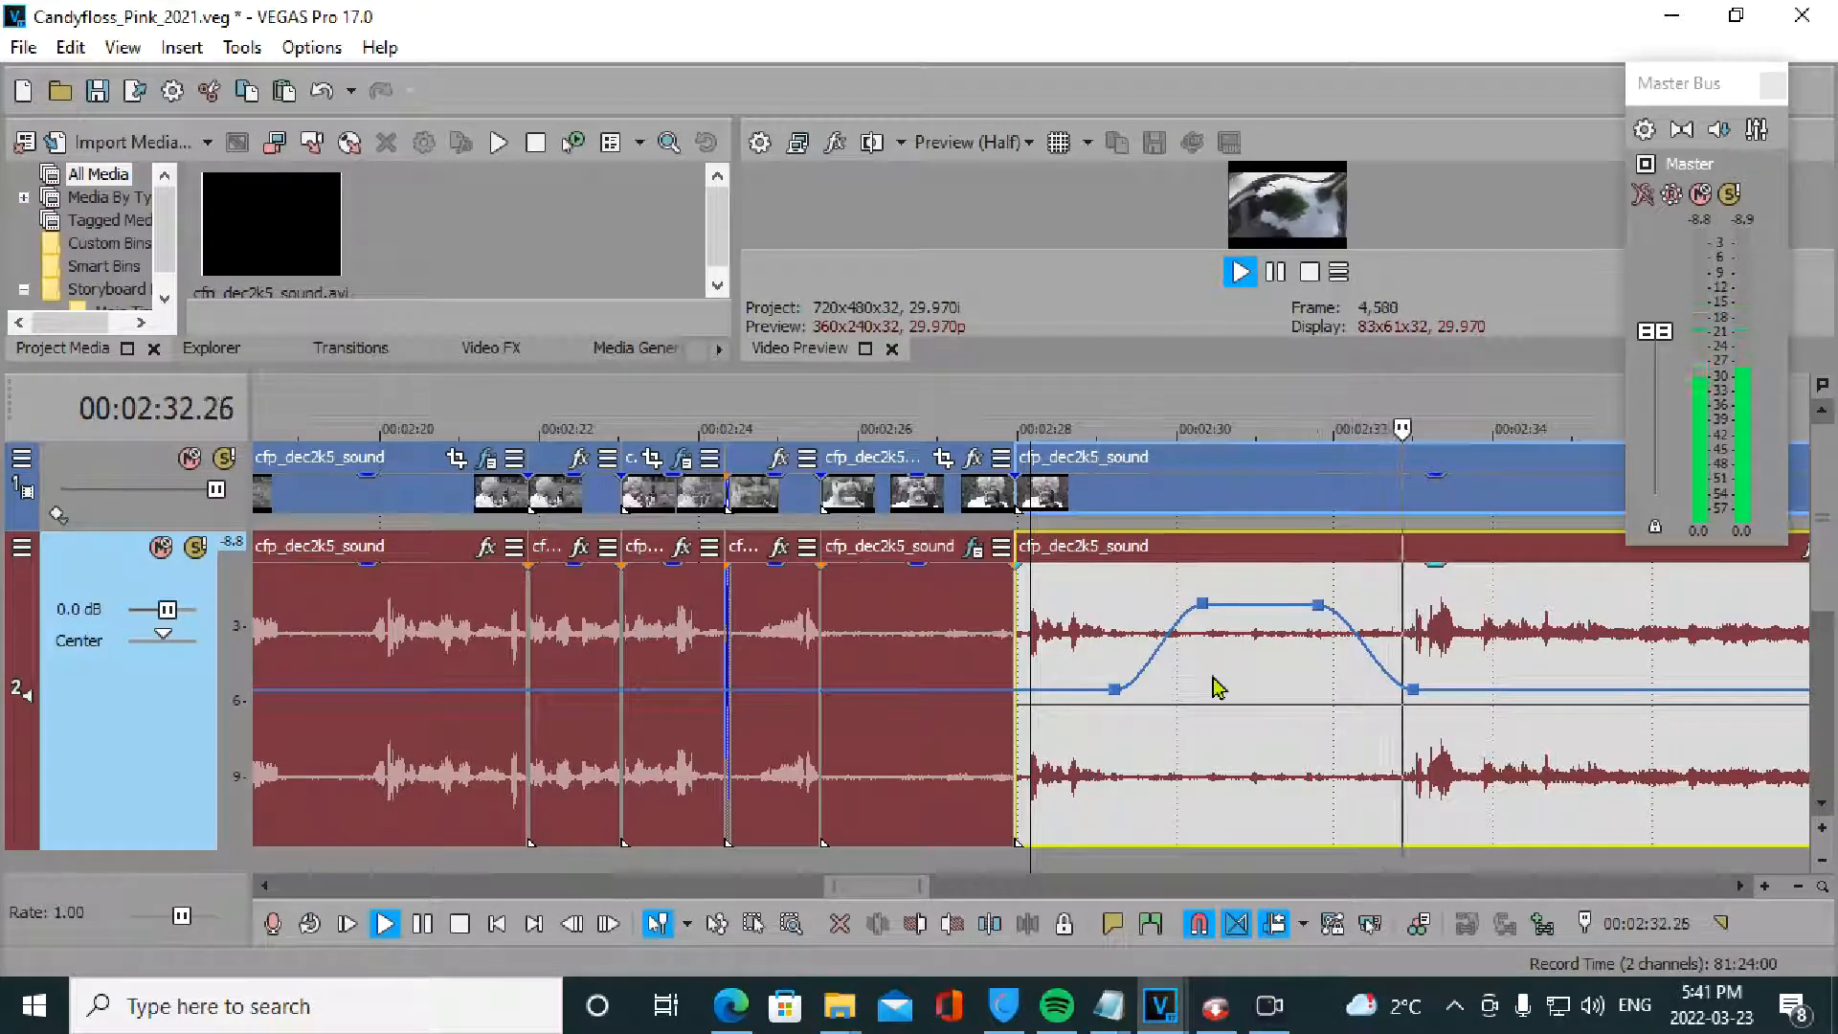
key(space)
scroll(1408, 675, down, 6)
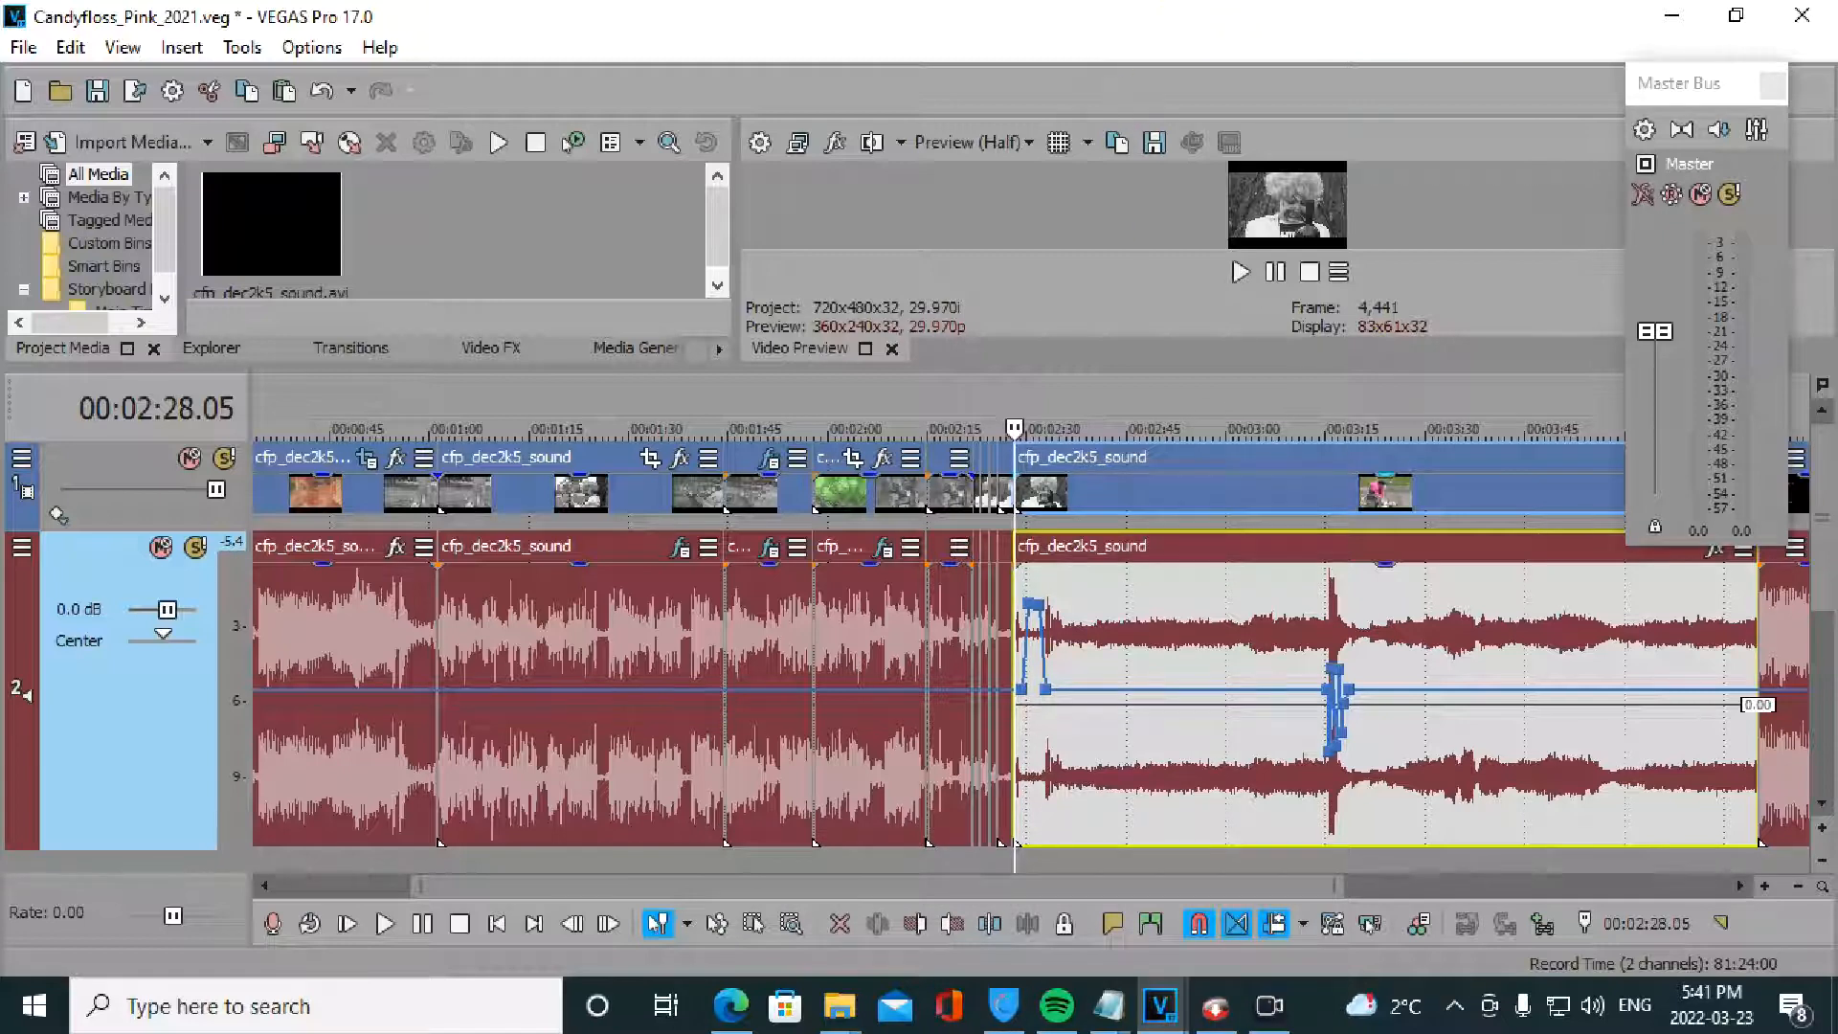
mouse_move(1056, 14)
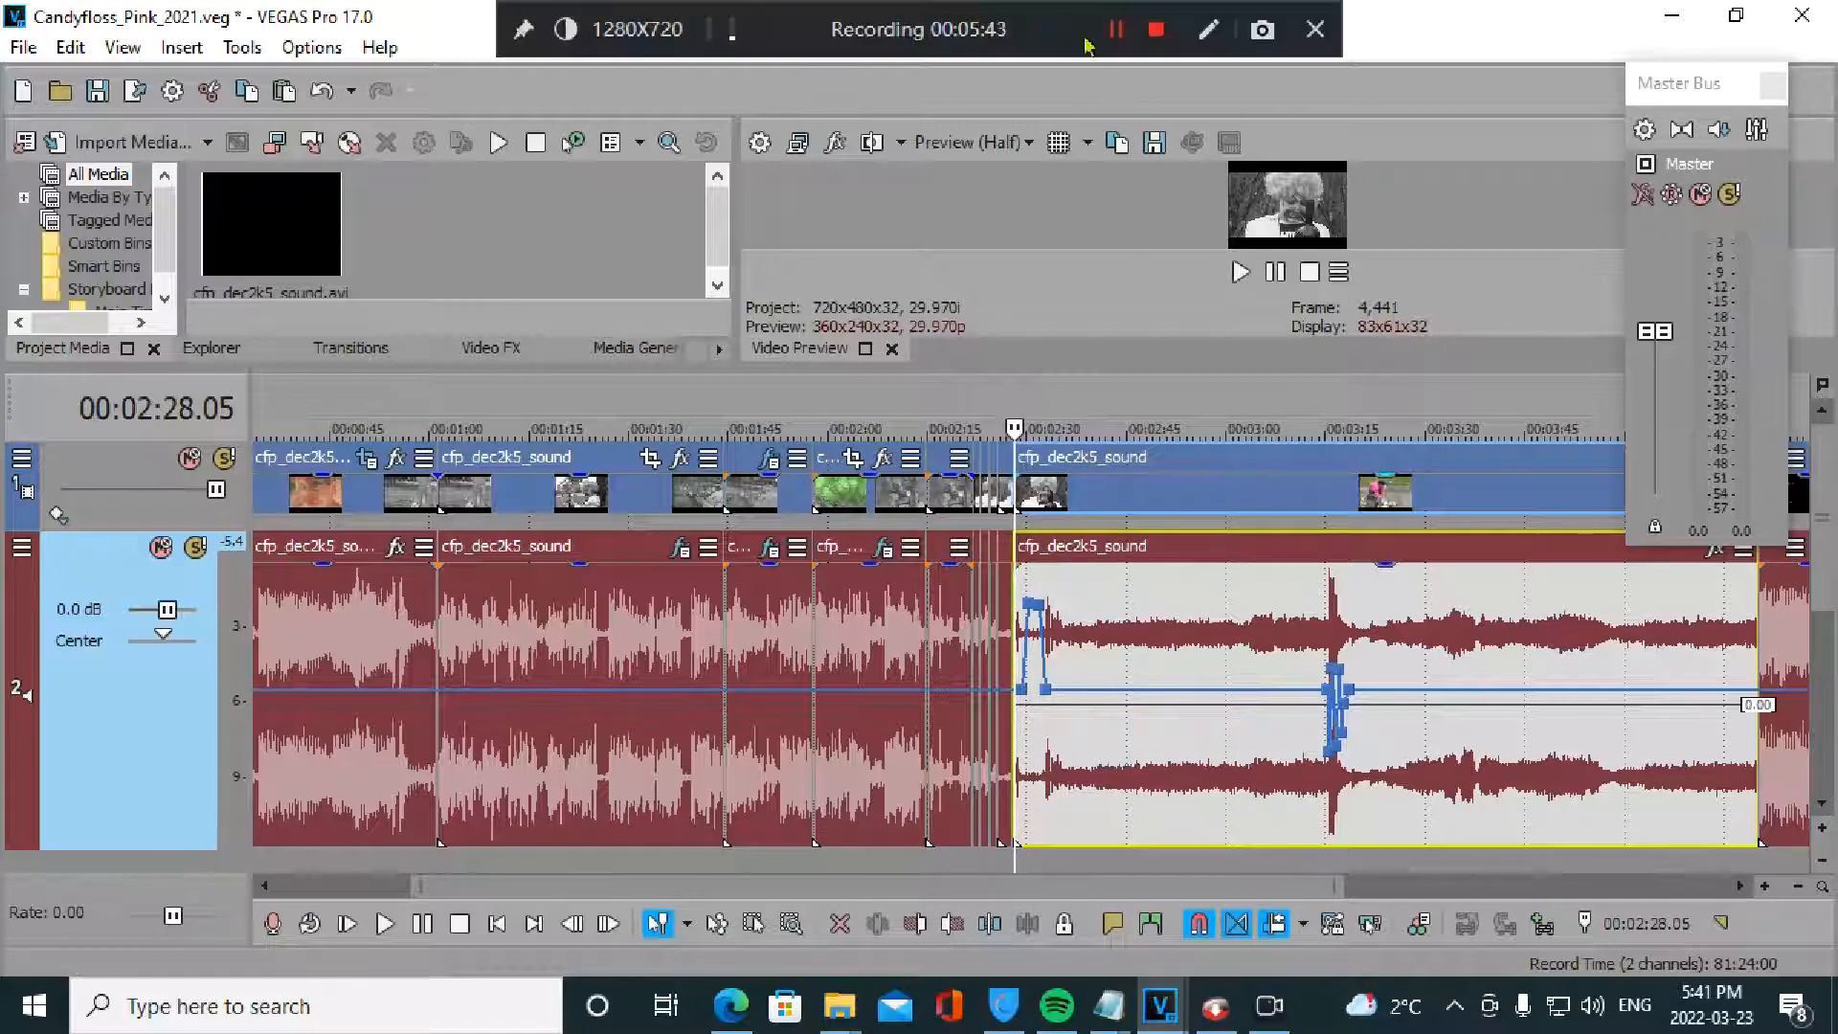